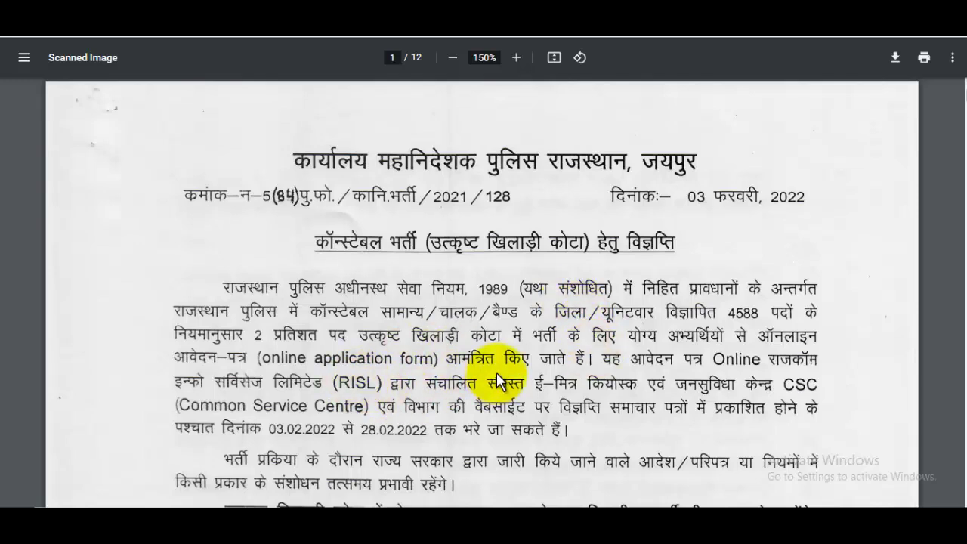
# Switch back from the police notice PDF to the JobsGyan job post tab
pyautogui.click(538, 11)
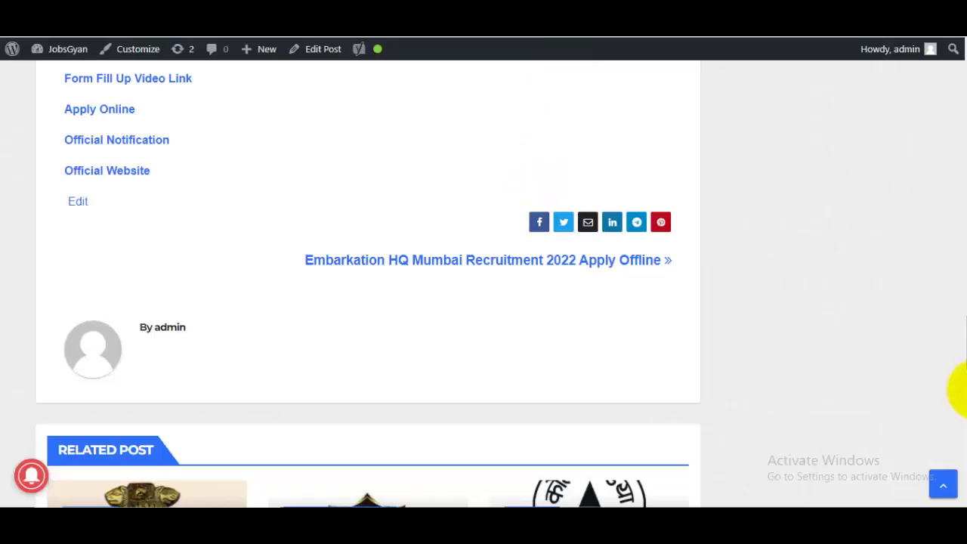
# Scroll the JobsGyan post to Important Links and open the Official Notification PDF
pyautogui.moveTo(964, 352); pyautogui.dragTo(960, 30)
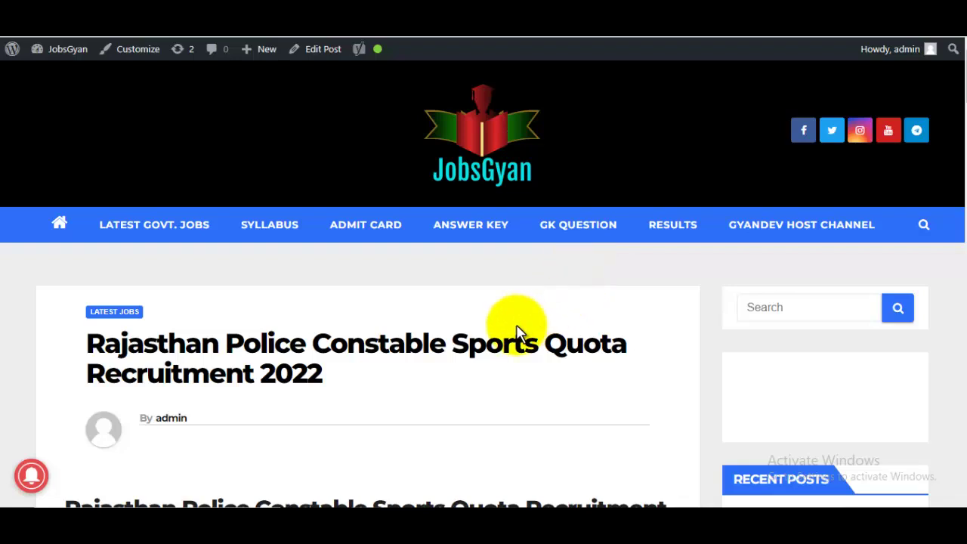
pyautogui.scroll(-7, 529, 333)
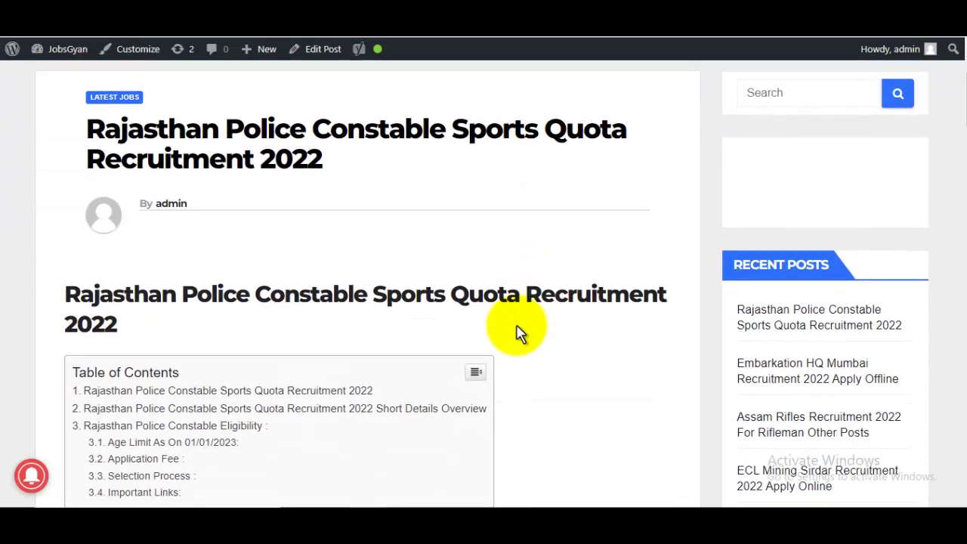
pyautogui.scroll(-12, 538, 331)
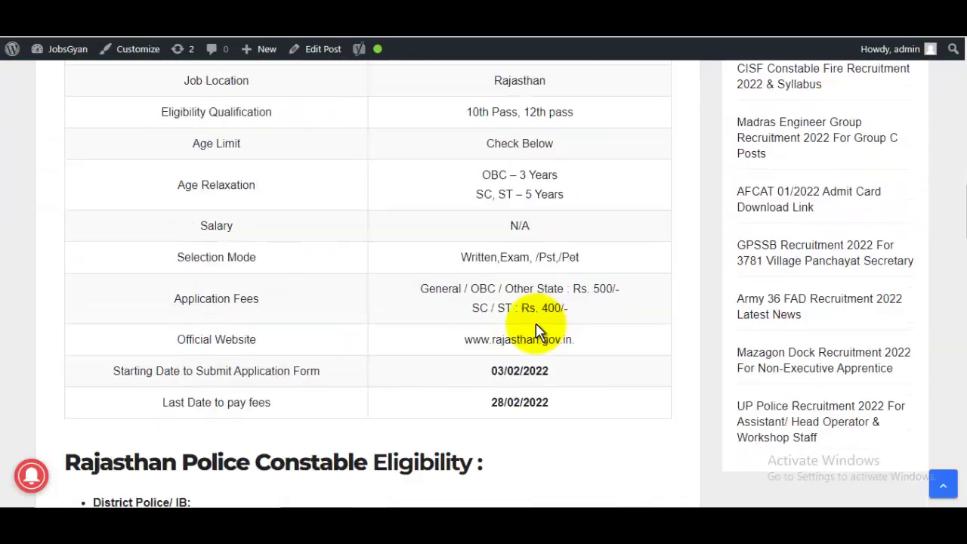
pyautogui.scroll(4, 538, 331)
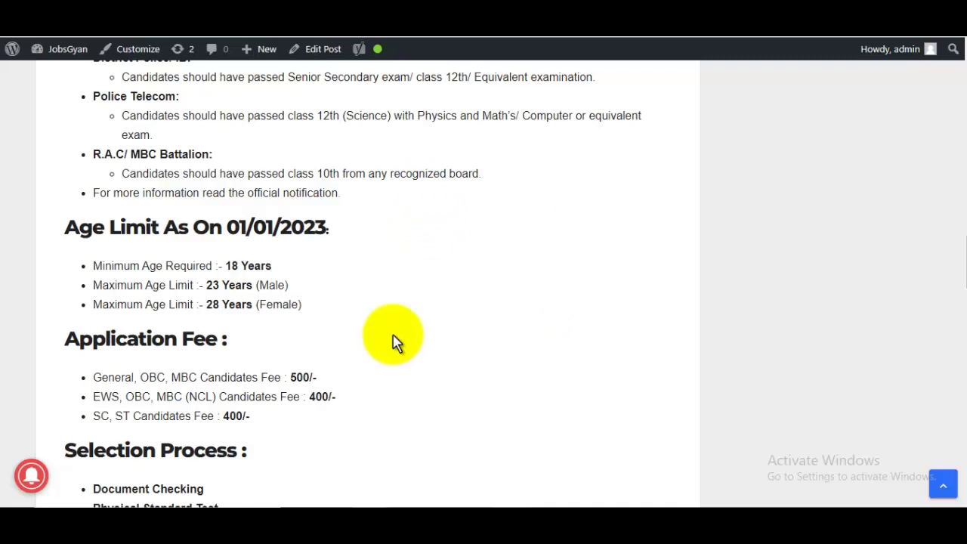
pyautogui.scroll(-6, 538, 321)
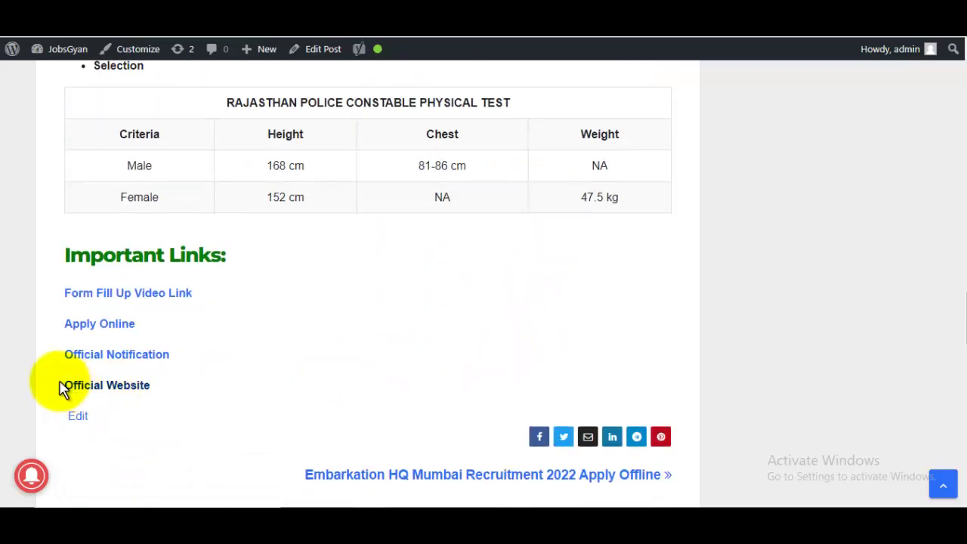
pyautogui.click(116, 354)
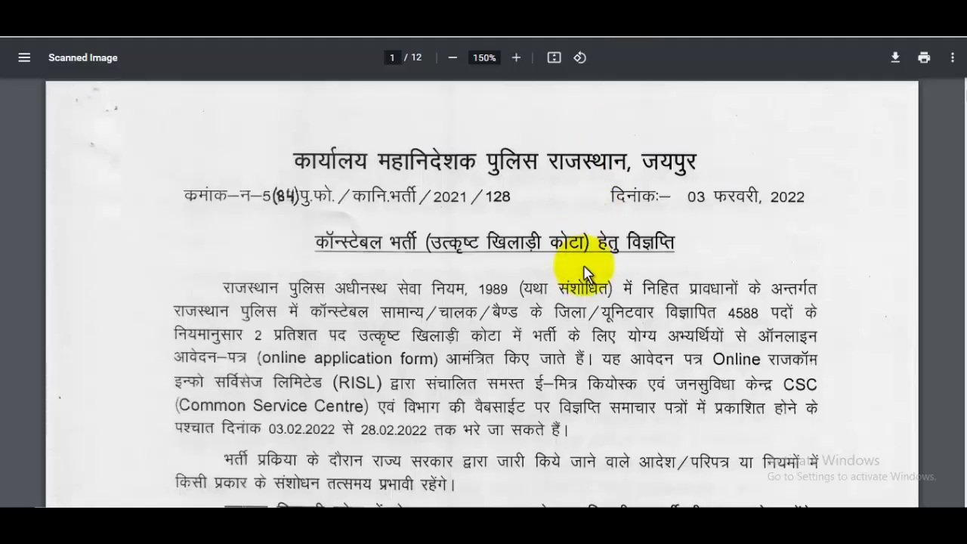
# Read the constable notice PDF from page 1 down to page 5's sport-wise quota table
pyautogui.scroll(-2, 581, 289)
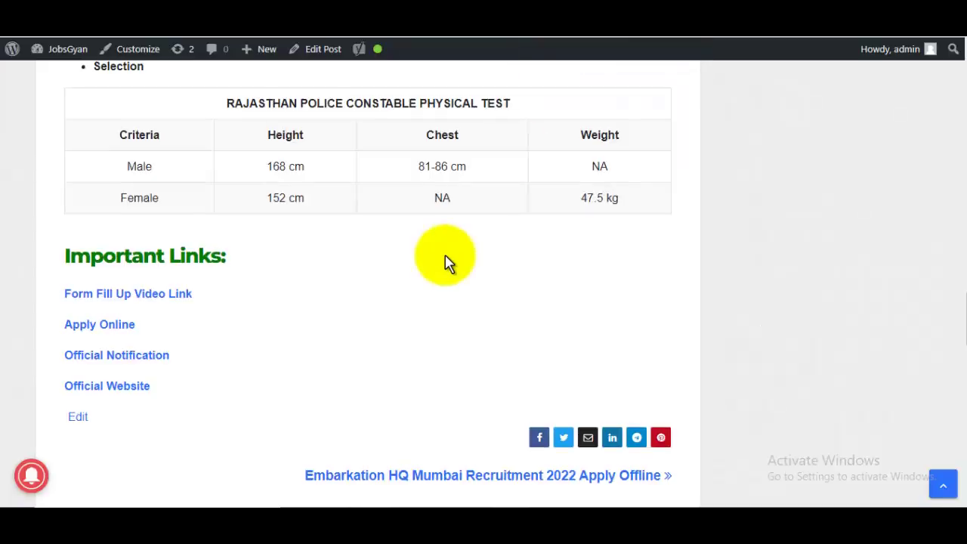
pyautogui.scroll(6, 444, 264)
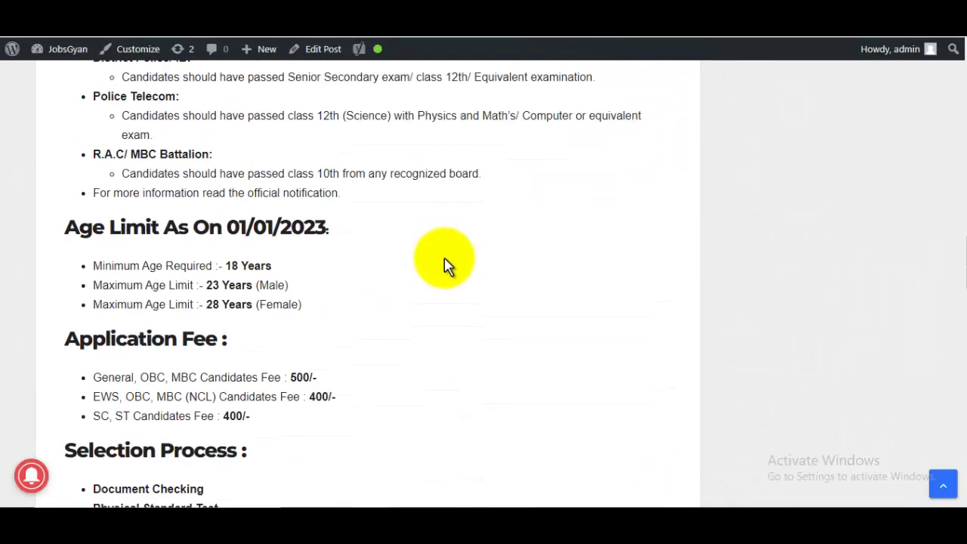
pyautogui.scroll(4, 444, 264)
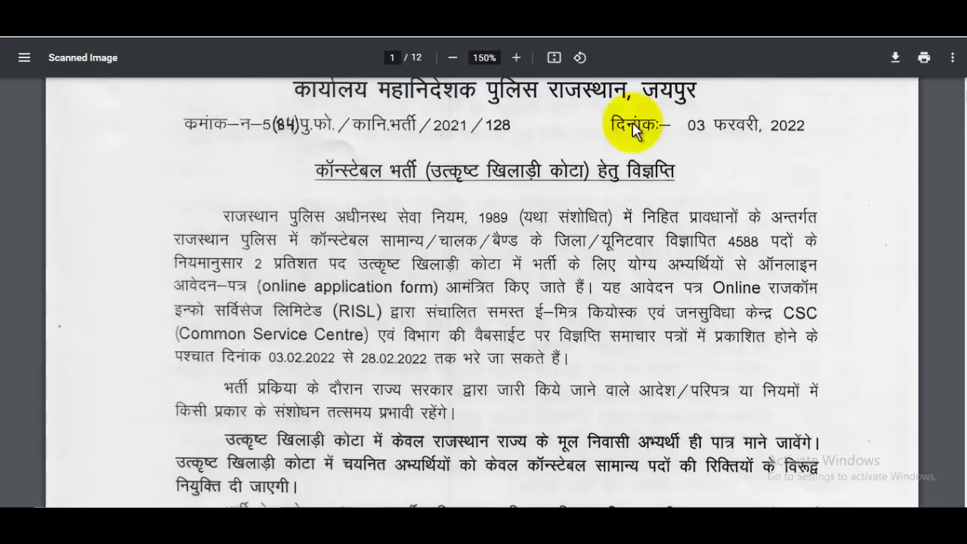
pyautogui.scroll(-8, 624, 269)
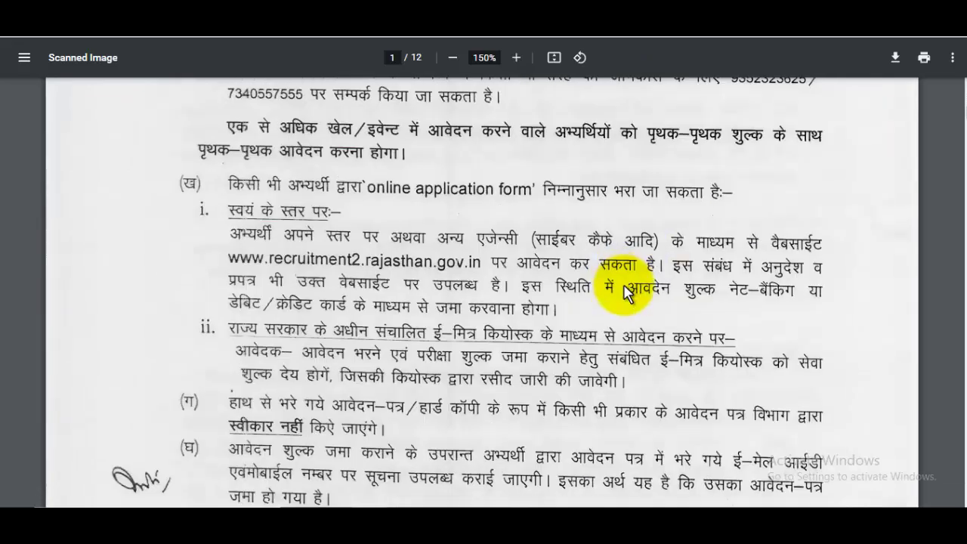
pyautogui.scroll(-15, 624, 293)
pyautogui.scroll(-10, 625, 293)
pyautogui.scroll(3, 627, 335)
pyautogui.scroll(-12, 627, 336)
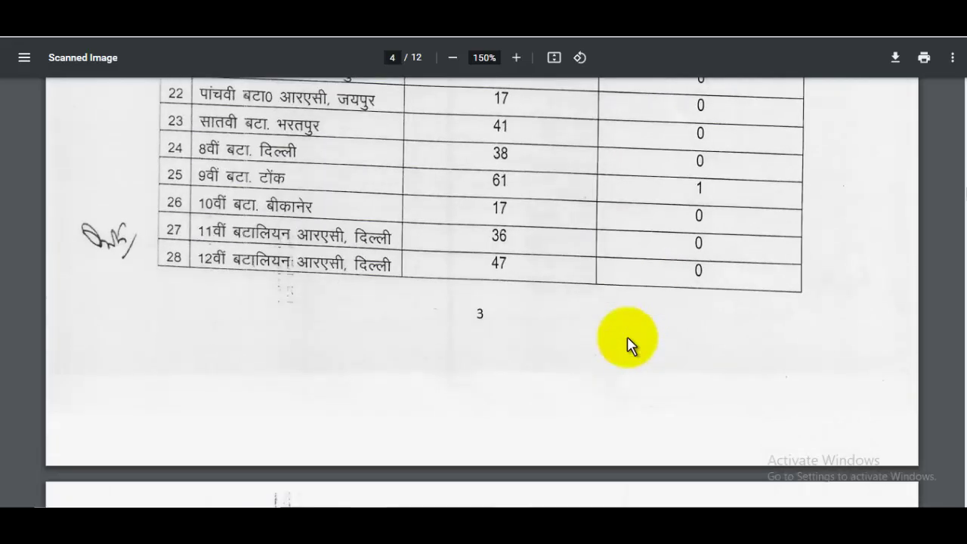
pyautogui.scroll(-15, 629, 339)
pyautogui.scroll(4, 627, 338)
pyautogui.scroll(-2, 628, 338)
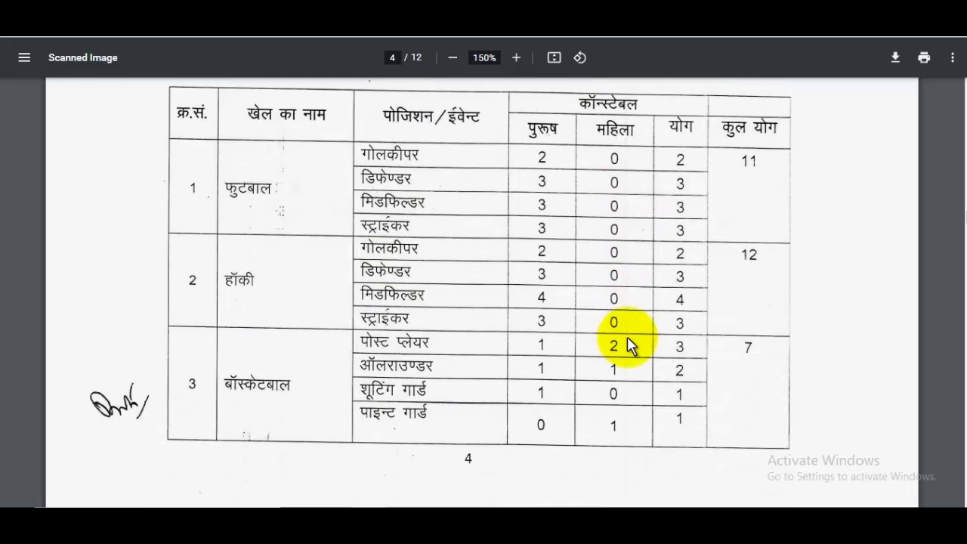
pyautogui.scroll(-12, 627, 344)
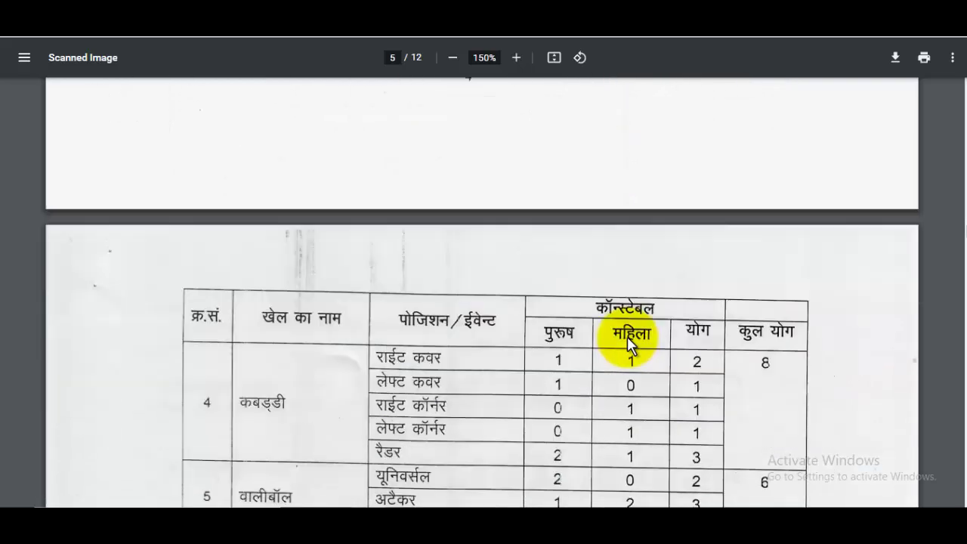
pyautogui.scroll(-5, 627, 337)
pyautogui.scroll(10, 627, 337)
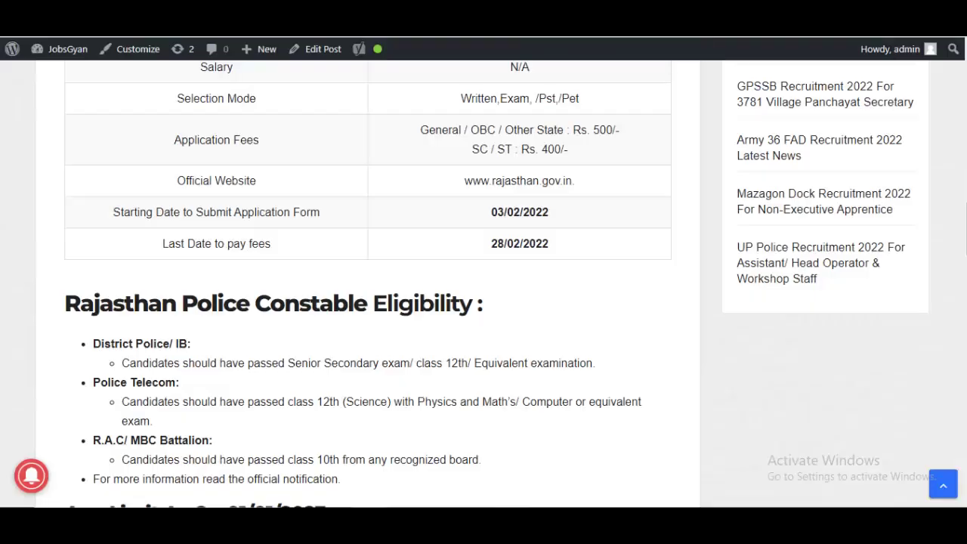
# Follow the post's Apply Online link to the Rajasthan Single Sign On login page
pyautogui.scroll(-10, 385, 295)
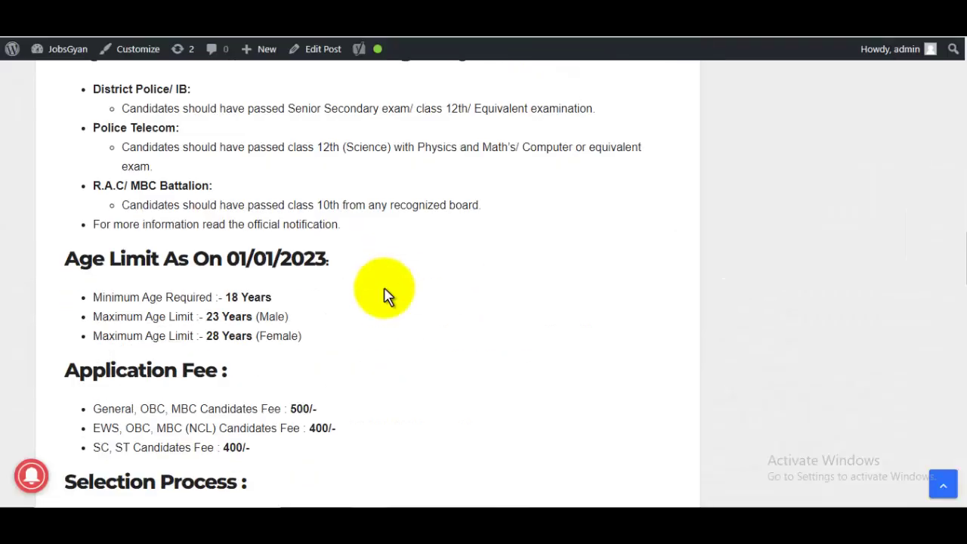
pyautogui.scroll(8, 164, 216)
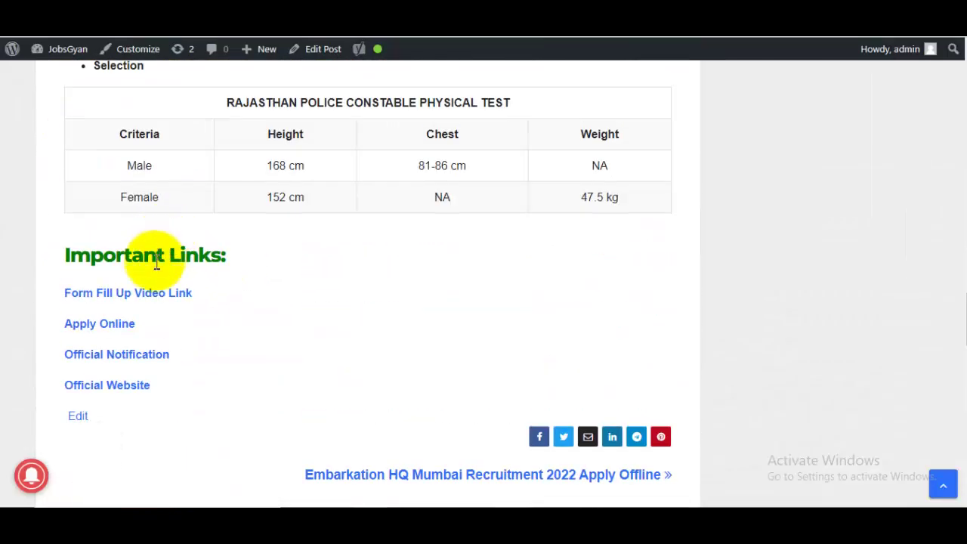
pyautogui.click(103, 334)
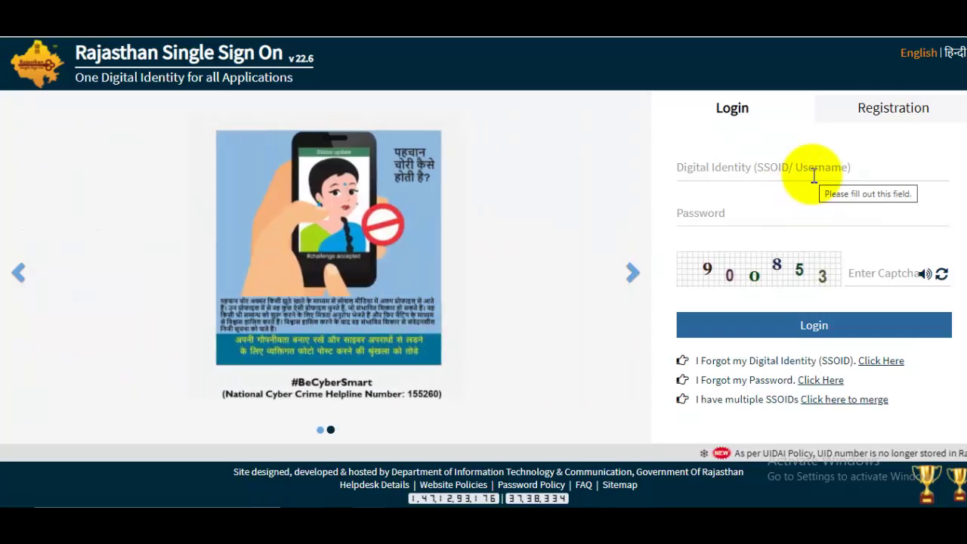
# Click into the SSOID and Password fields on the SSO login form
pyautogui.click(813, 175)
pyautogui.click(741, 215)
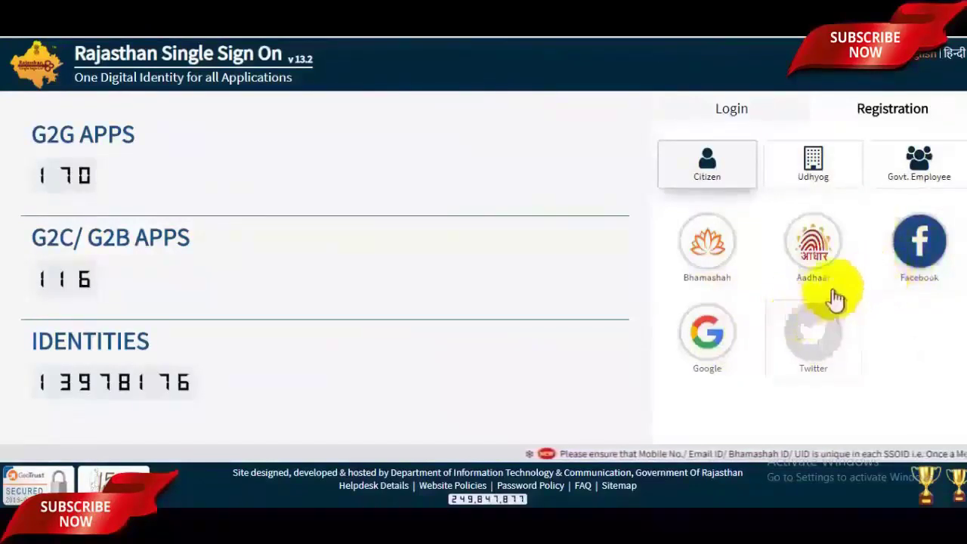
# Choose Google sign-up and pick the second saved Google account
pyautogui.click(712, 338)
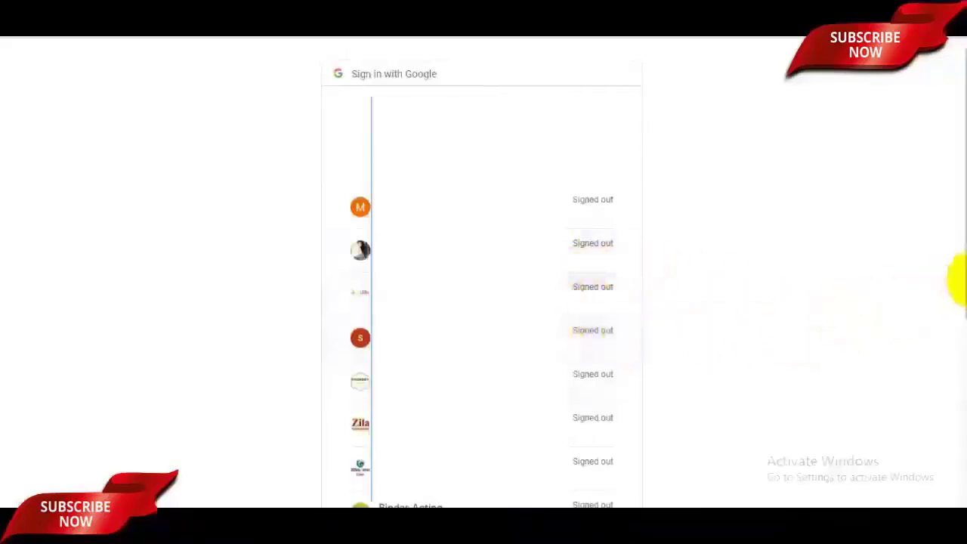
pyautogui.scroll(-1, 960, 272)
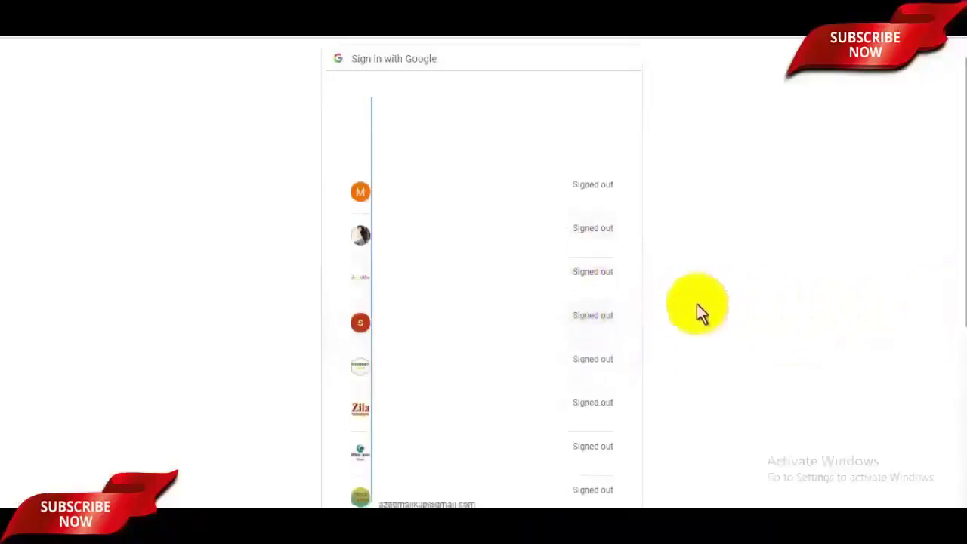
pyautogui.click(572, 241)
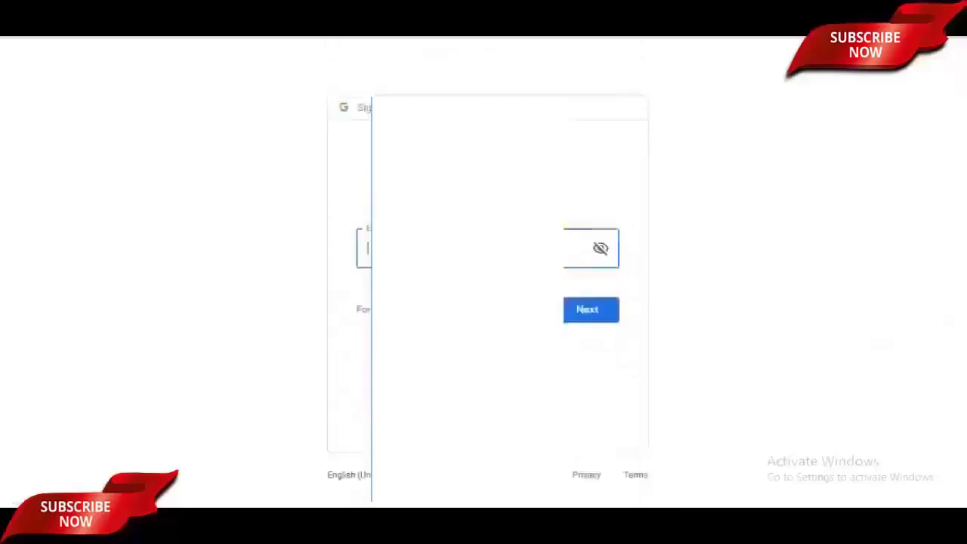
# Enter the Google account password and submit it to continue signing in
pyautogui.click(450, 250)
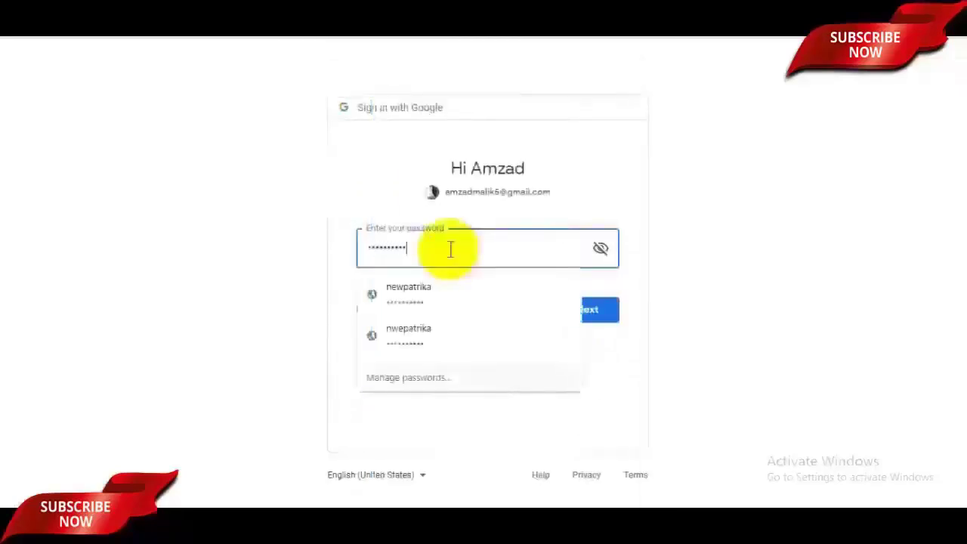
pyautogui.click(799, 344)
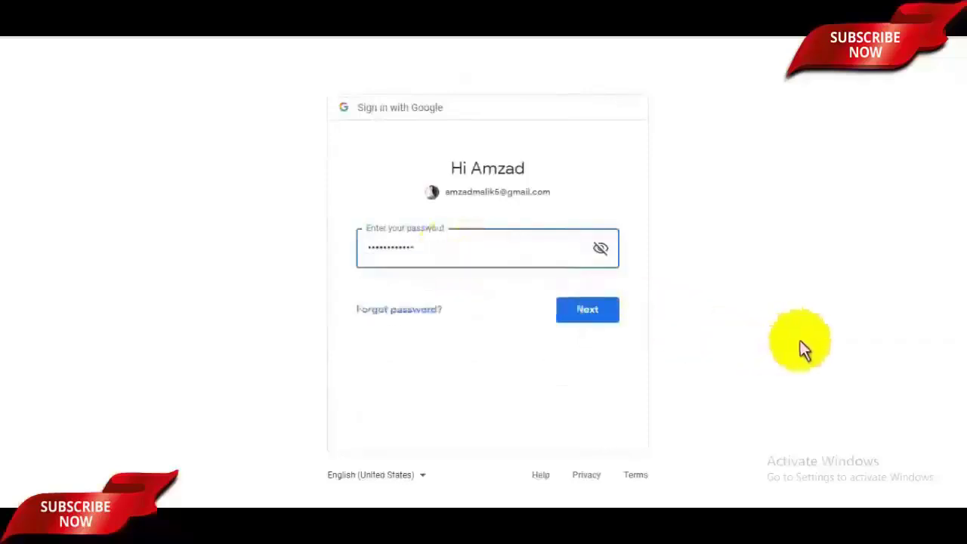
pyautogui.click(609, 313)
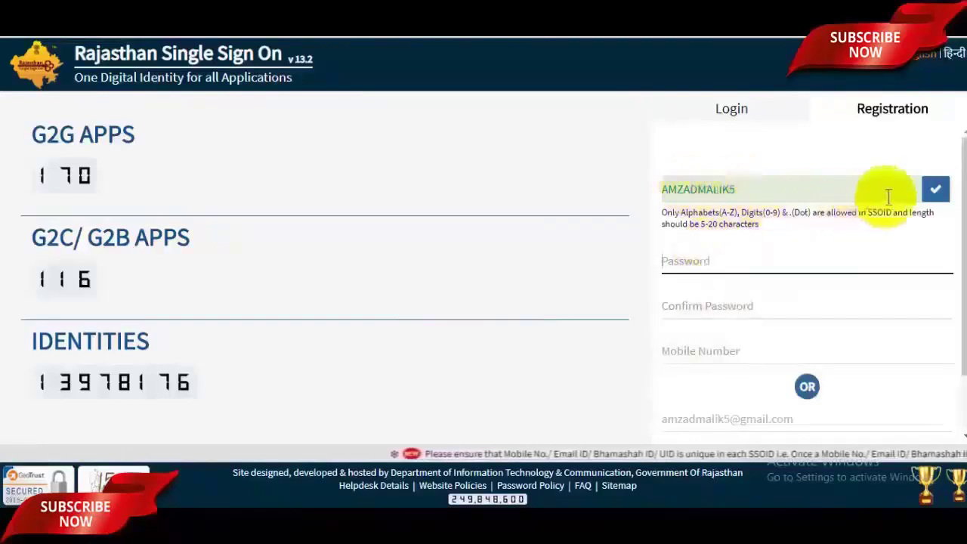
# Verify SSOID availability, enter matching passwords and the mobile number, then register
pyautogui.click(935, 192)
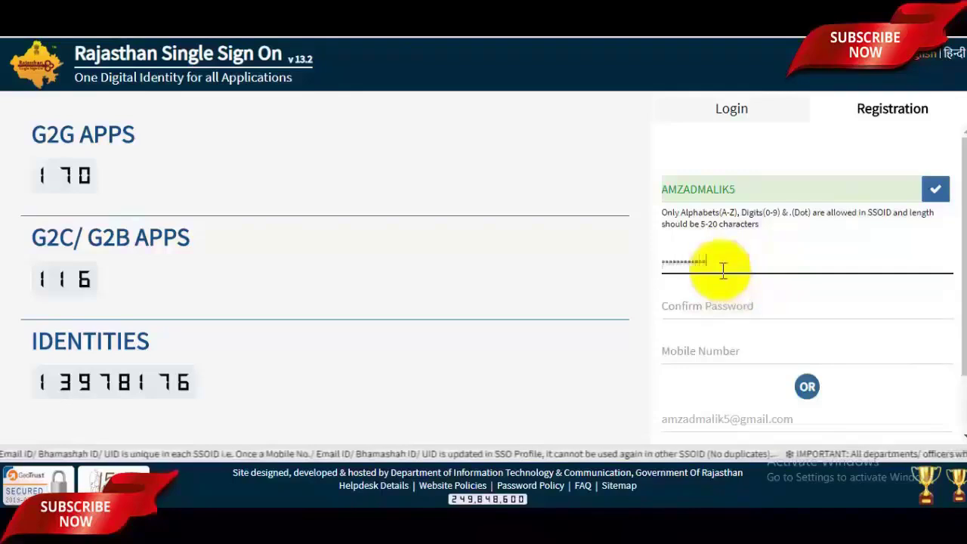
pyautogui.click(728, 310)
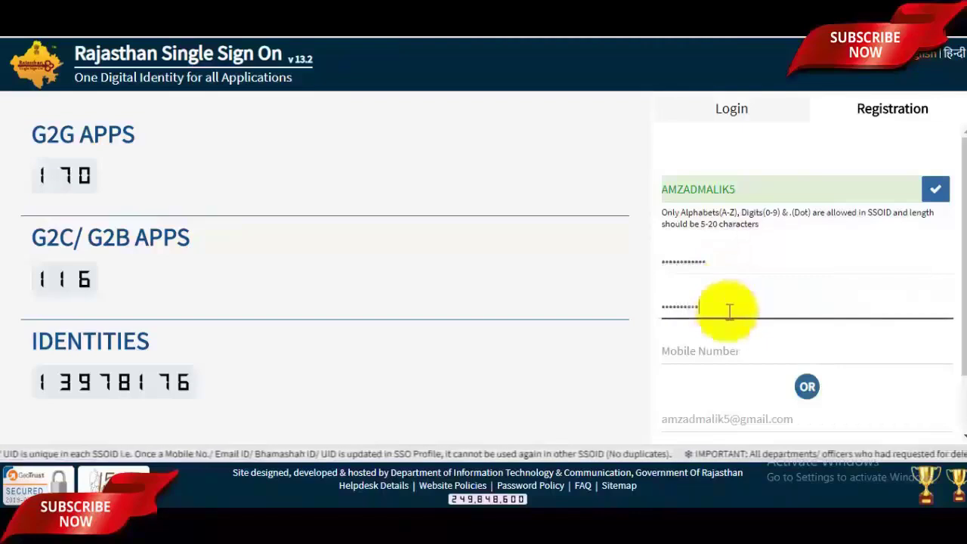
pyautogui.write('1')
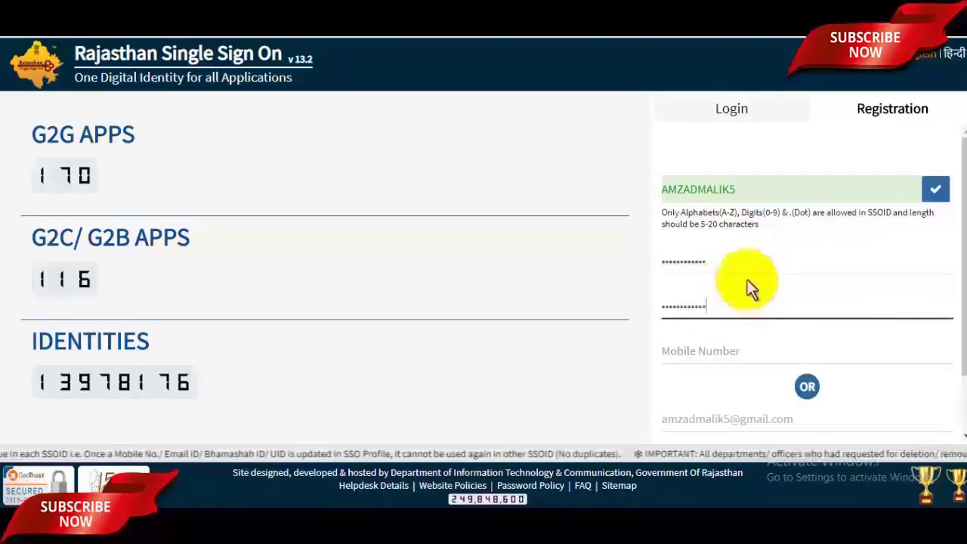
pyautogui.click(714, 349)
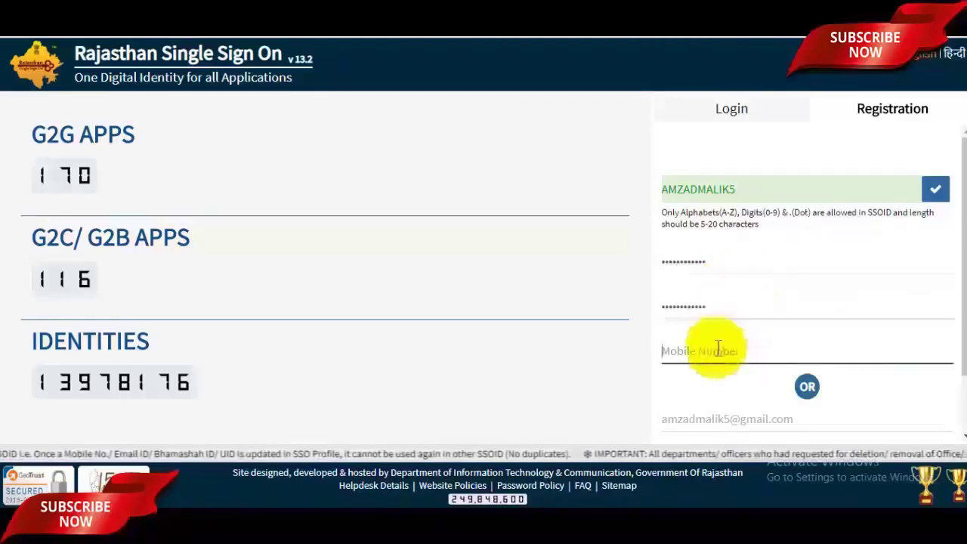
pyautogui.scroll(-2, 953, 321)
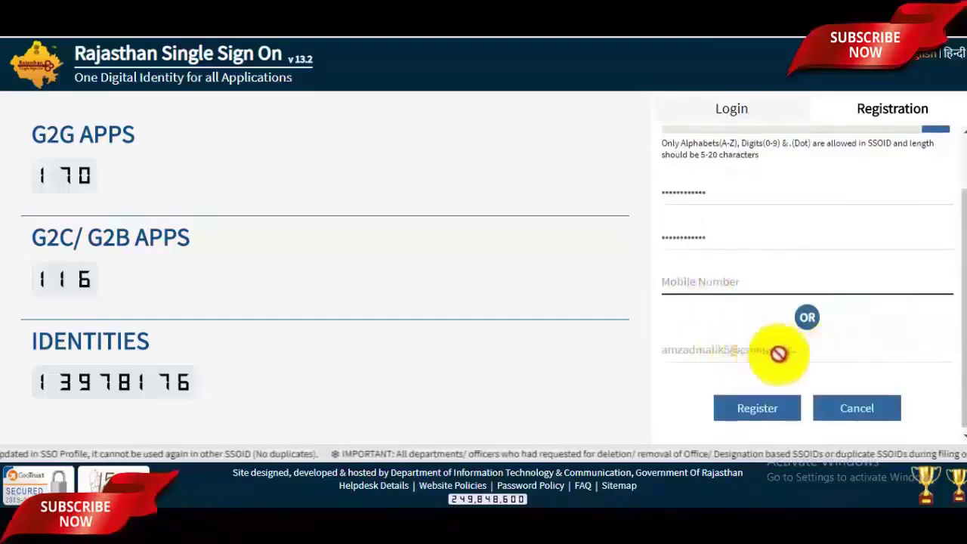
pyautogui.click(761, 408)
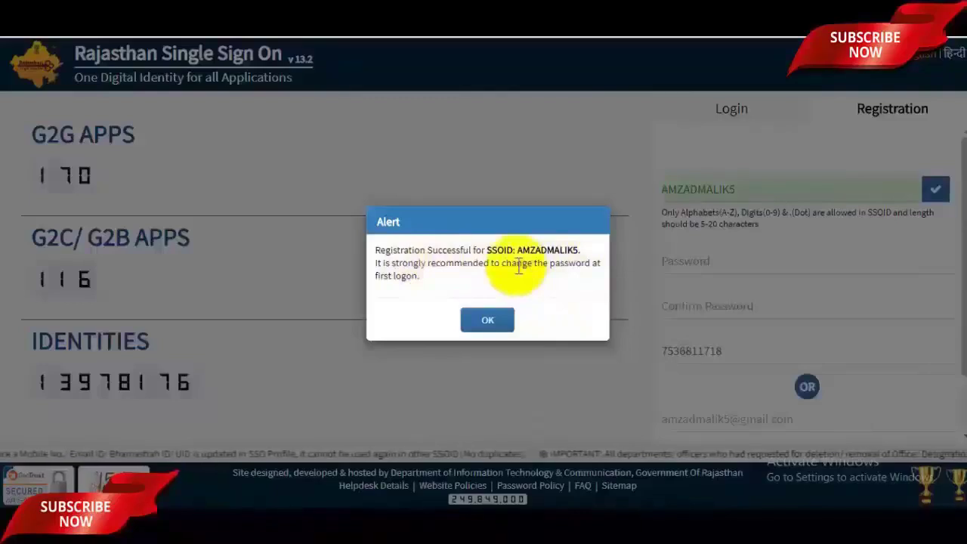
# Copy the new SSOID from the success alert, dismiss it, and fill it into Login
pyautogui.moveTo(517, 250); pyautogui.dragTo(578, 251)
pyautogui.click(483, 323)
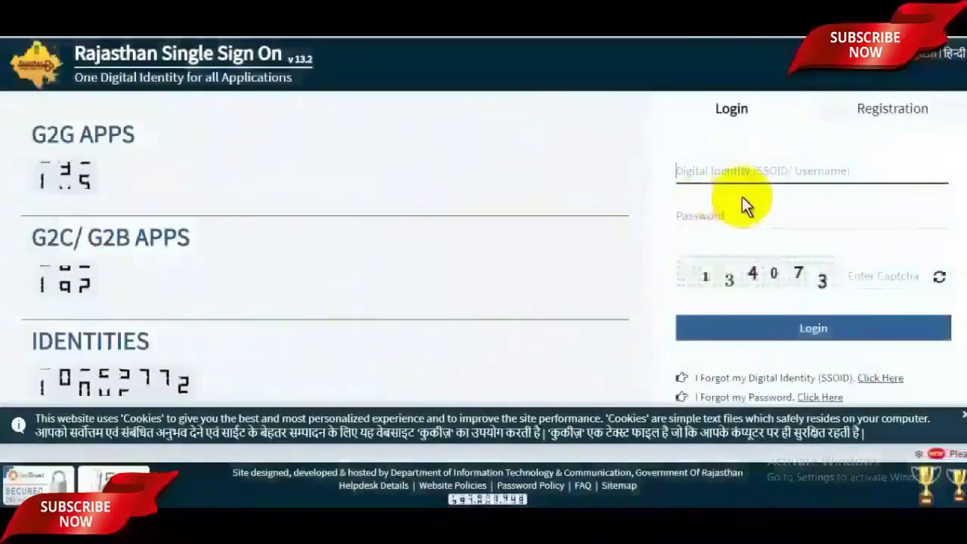
pyautogui.click(734, 178)
pyautogui.click(731, 185)
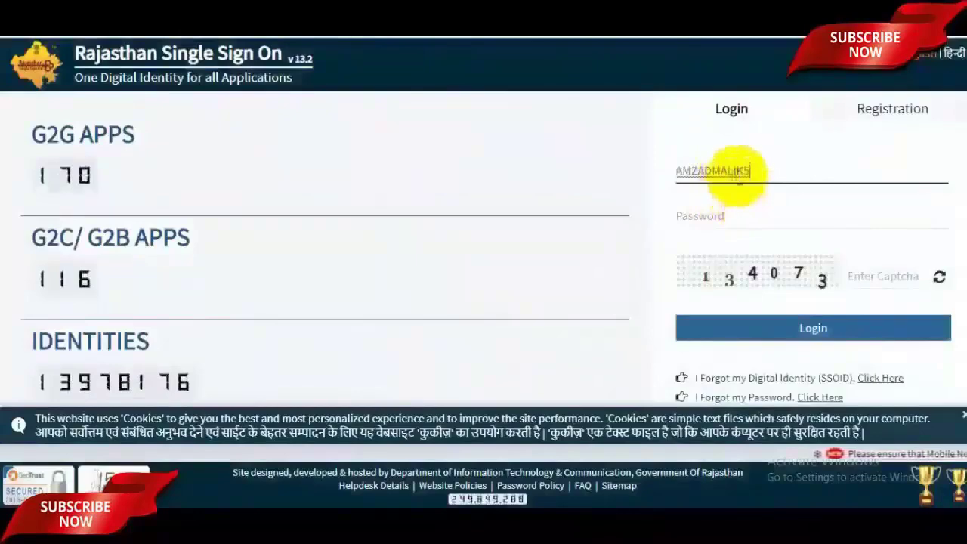
# Enter the login password and the captcha digits, then log in to the portal
pyautogui.click(726, 216)
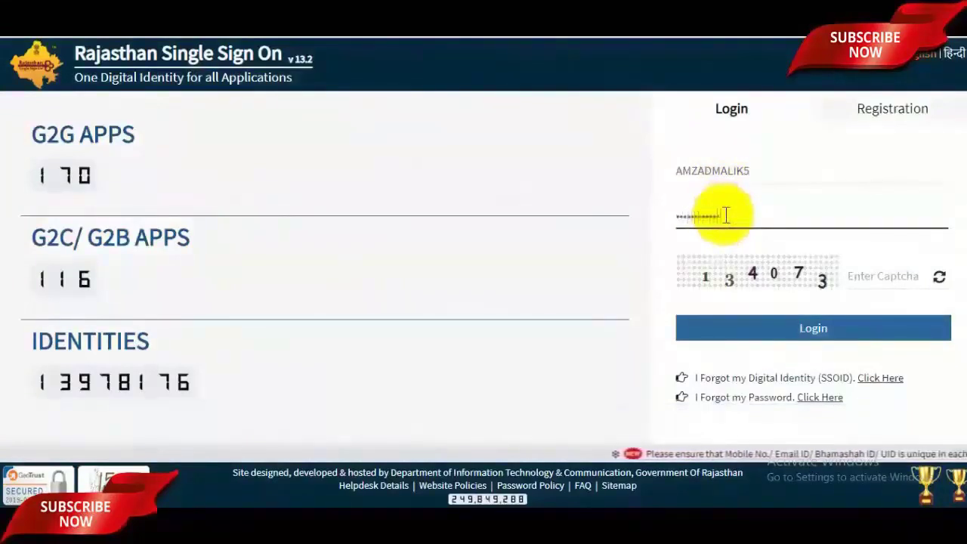
pyautogui.click(869, 274)
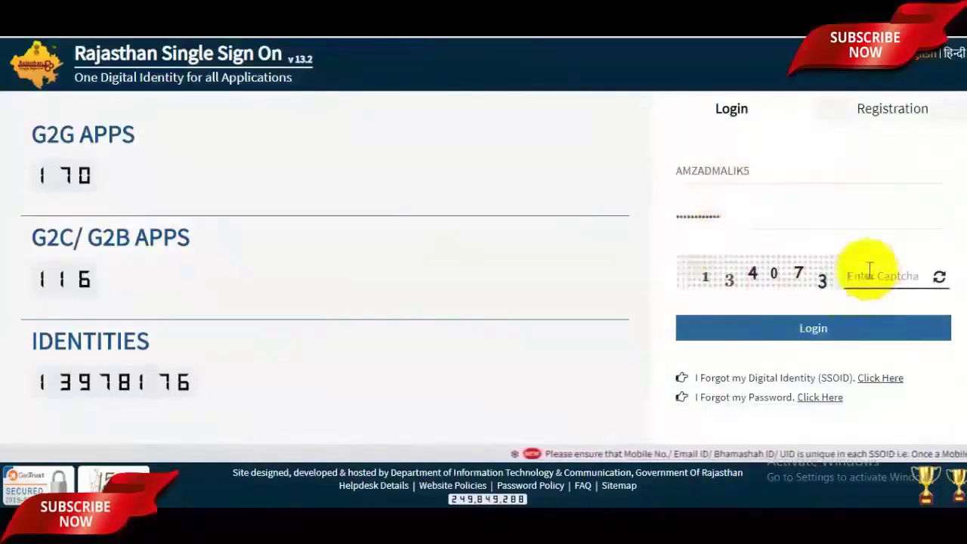
pyautogui.write('1340')
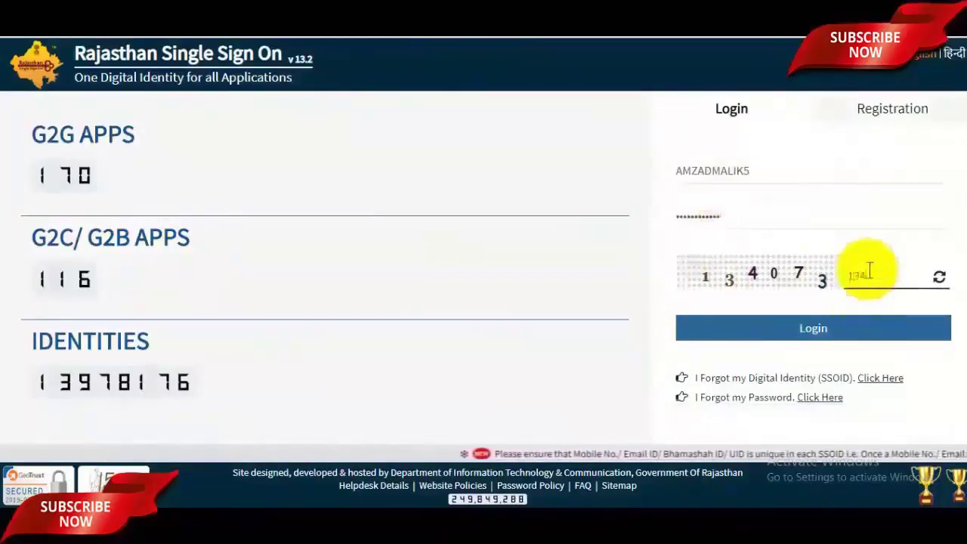
pyautogui.write('73')
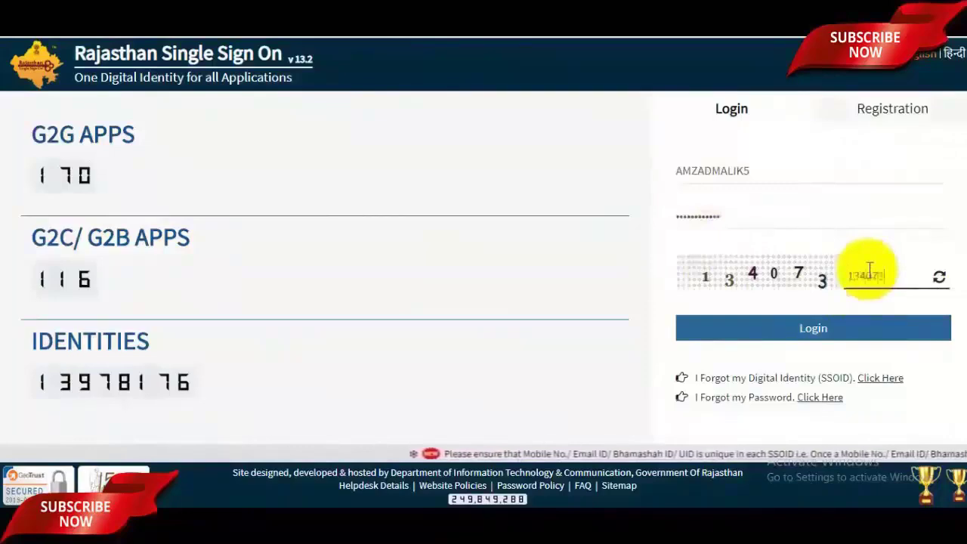
pyautogui.click(833, 338)
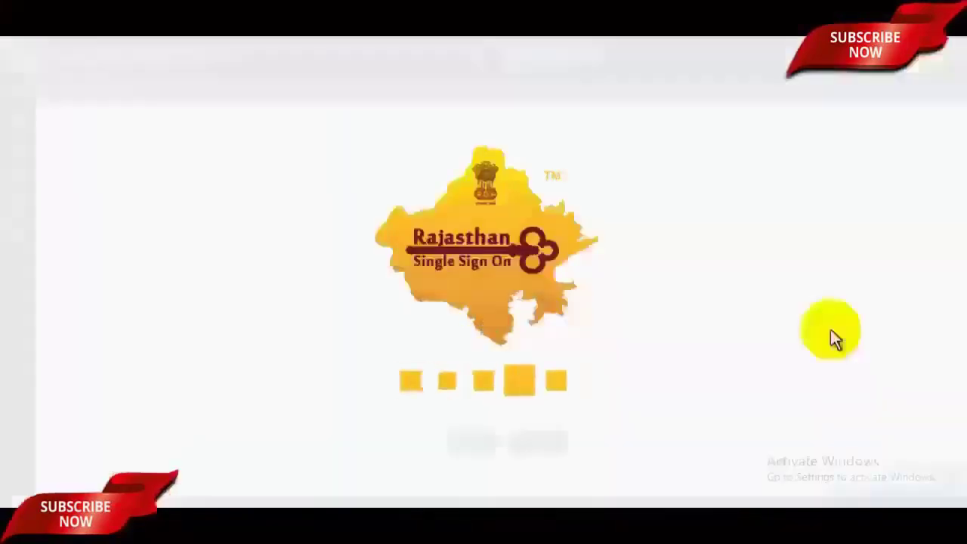
# Decline Chrome's password saving, enter first and last name with gender left Male
pyautogui.click(798, 150)
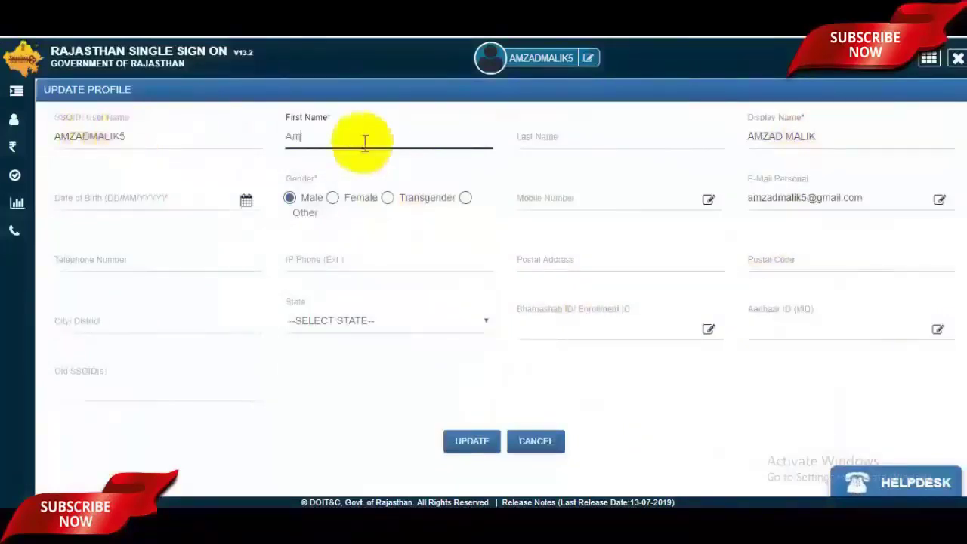
pyautogui.click(578, 143)
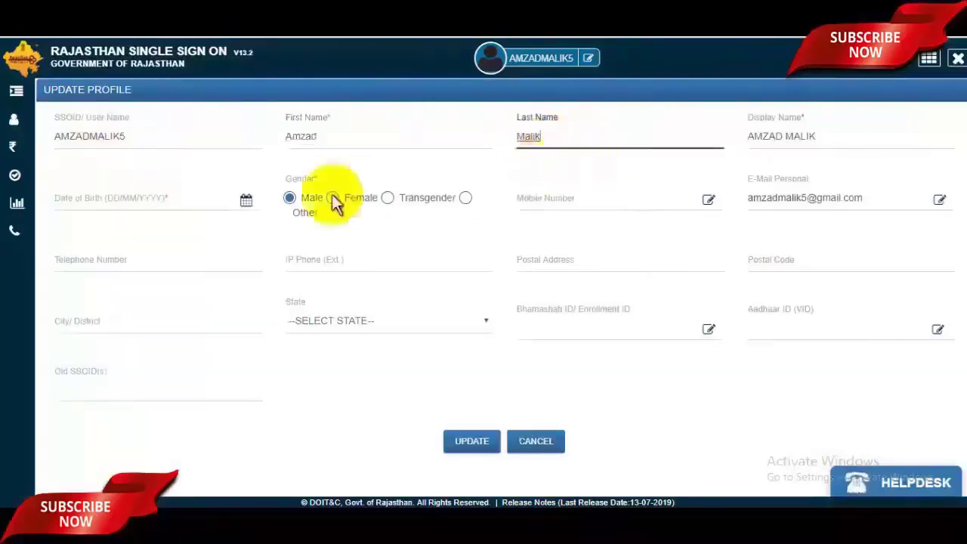
pyautogui.click(82, 198)
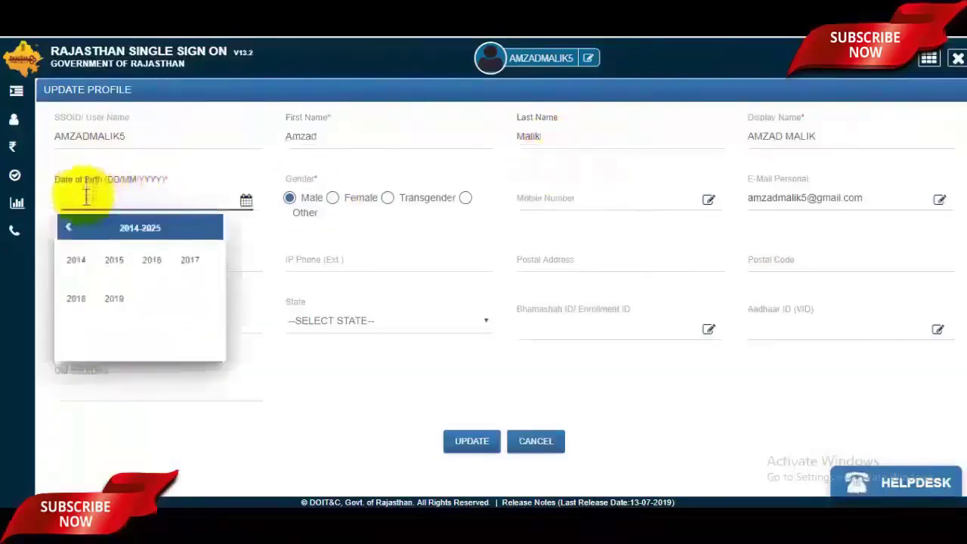
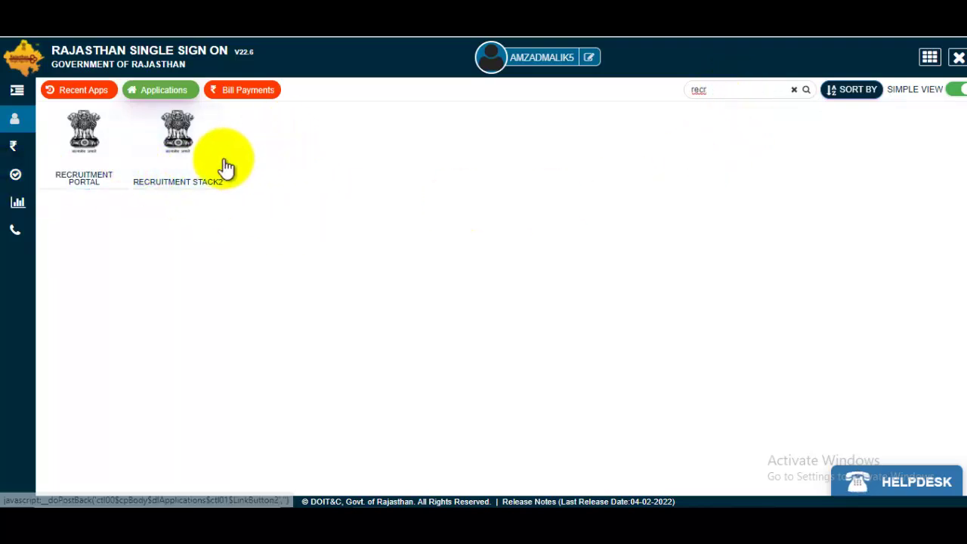
# Open Recruitment Stack2 and apply for Recruitment of Constable Sports - 2022
pyautogui.click(193, 165)
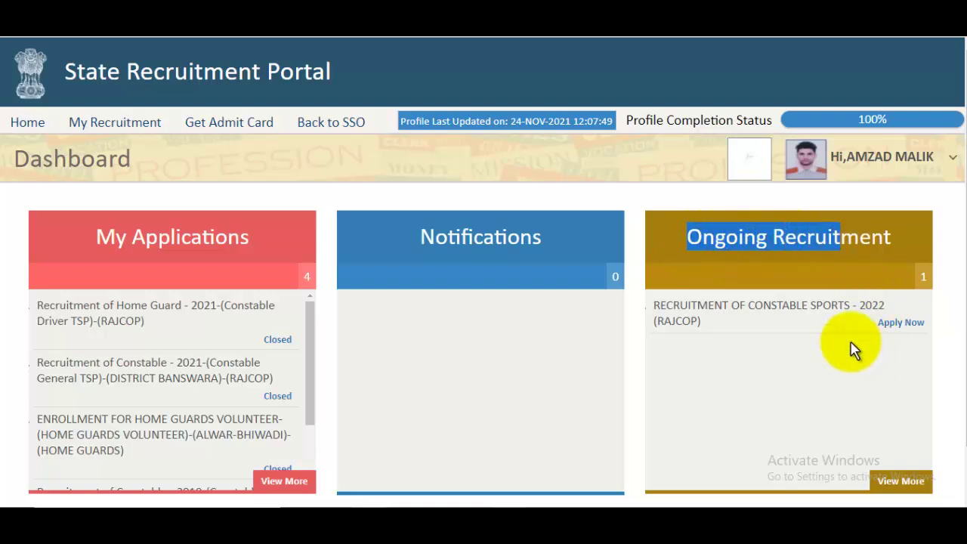
pyautogui.click(904, 324)
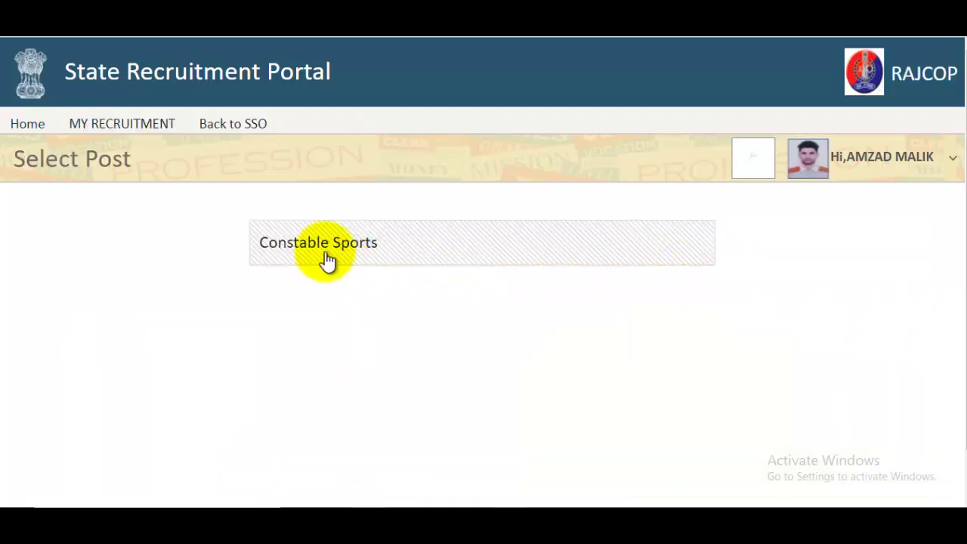
# Open the Constable Sports form and enter the candidate's, father's and mother's names
pyautogui.click(338, 253)
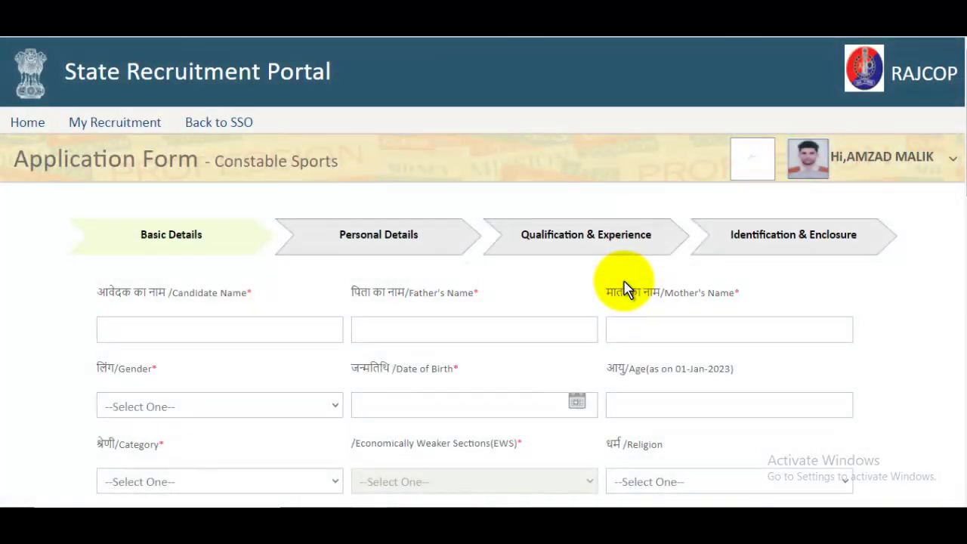
pyautogui.hotkey('ctrl', '+')
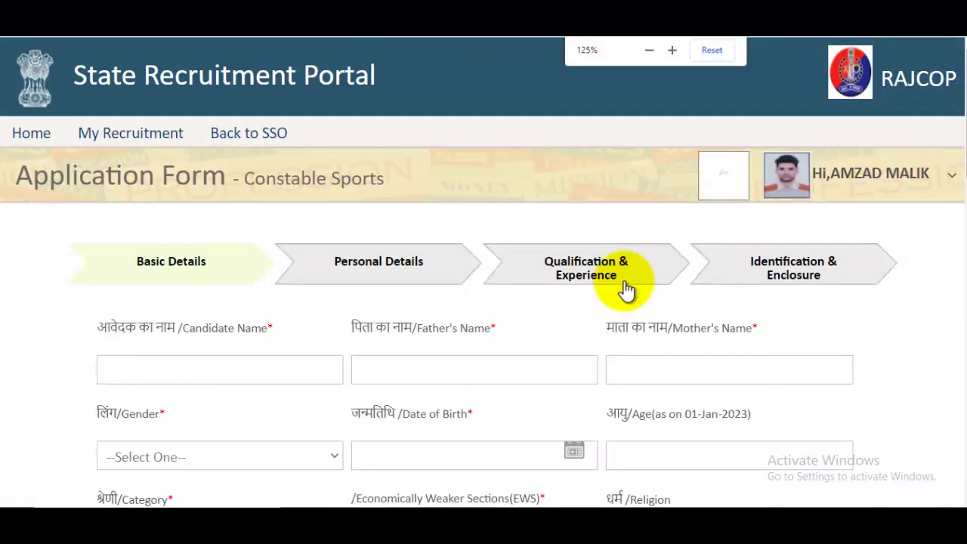
pyautogui.scroll(-1, 627, 287)
pyautogui.click(240, 293)
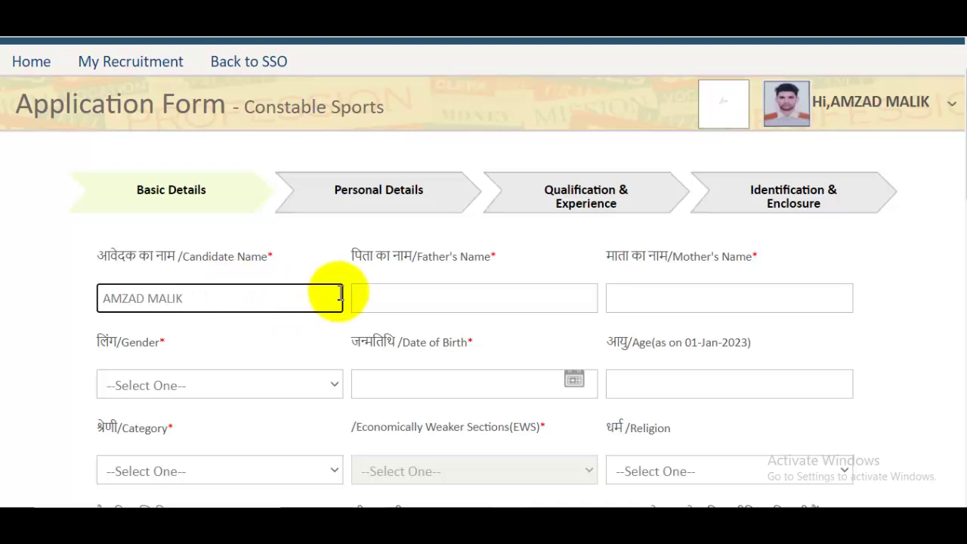
pyautogui.click(398, 301)
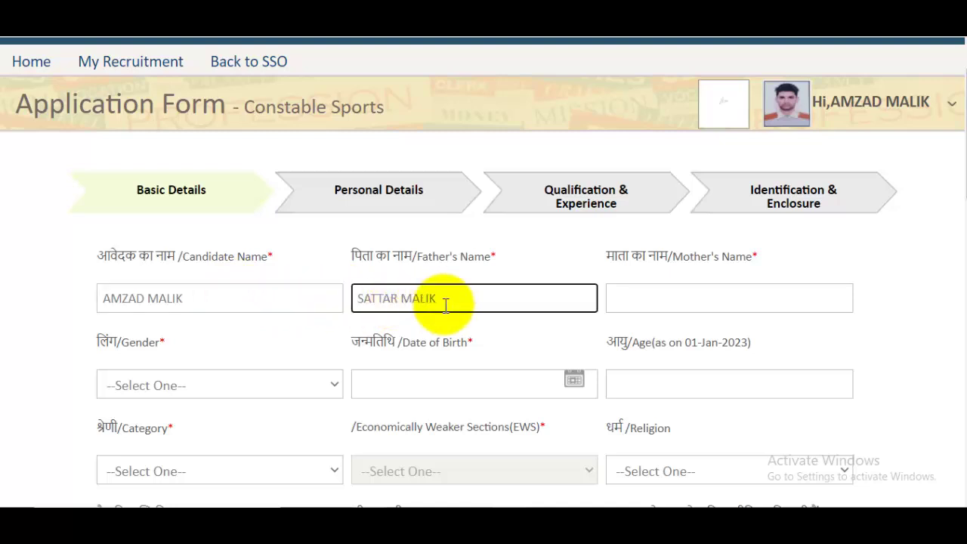
pyautogui.click(654, 309)
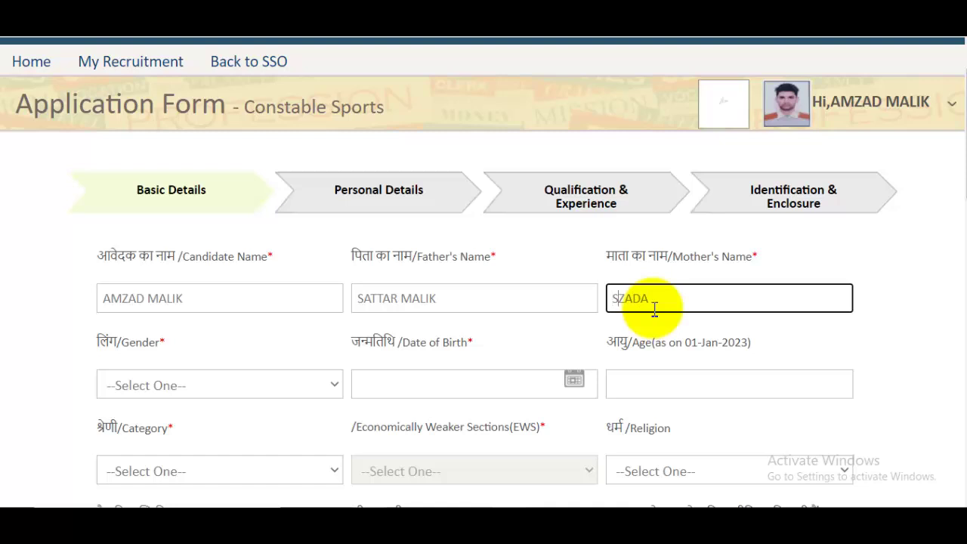
pyautogui.click(259, 384)
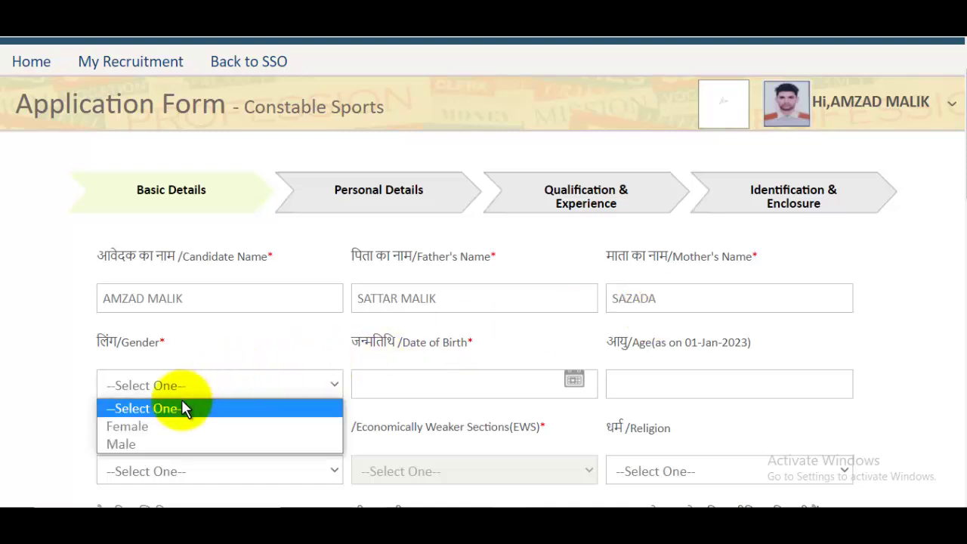
pyautogui.click(138, 444)
pyautogui.scroll(-2, 423, 294)
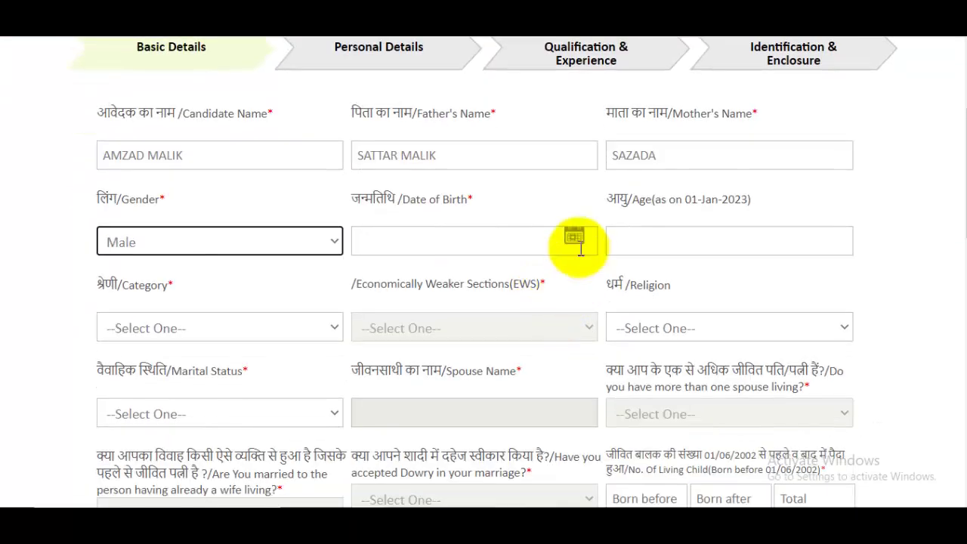
pyautogui.click(575, 238)
pyautogui.click(531, 281)
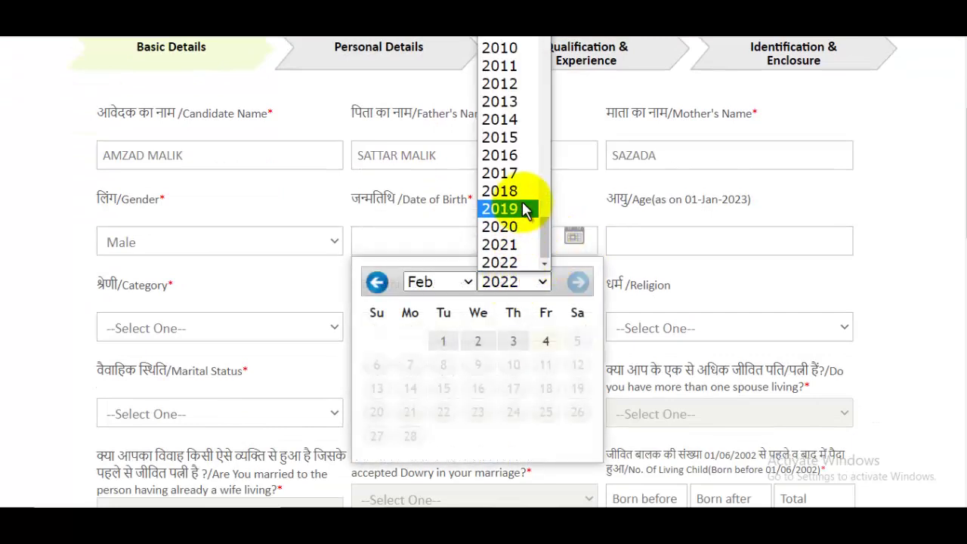
pyautogui.scroll(5, 524, 182)
pyautogui.click(502, 100)
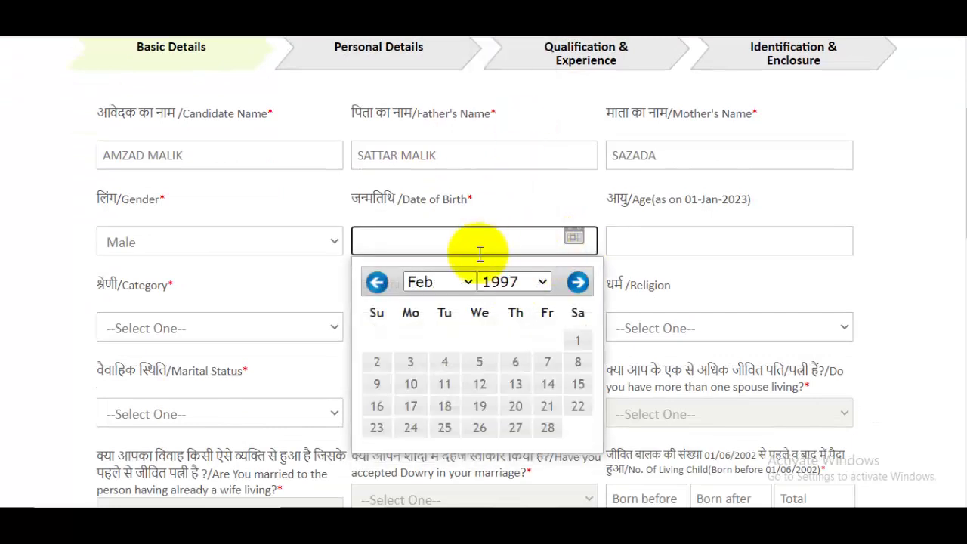
pyautogui.click(547, 286)
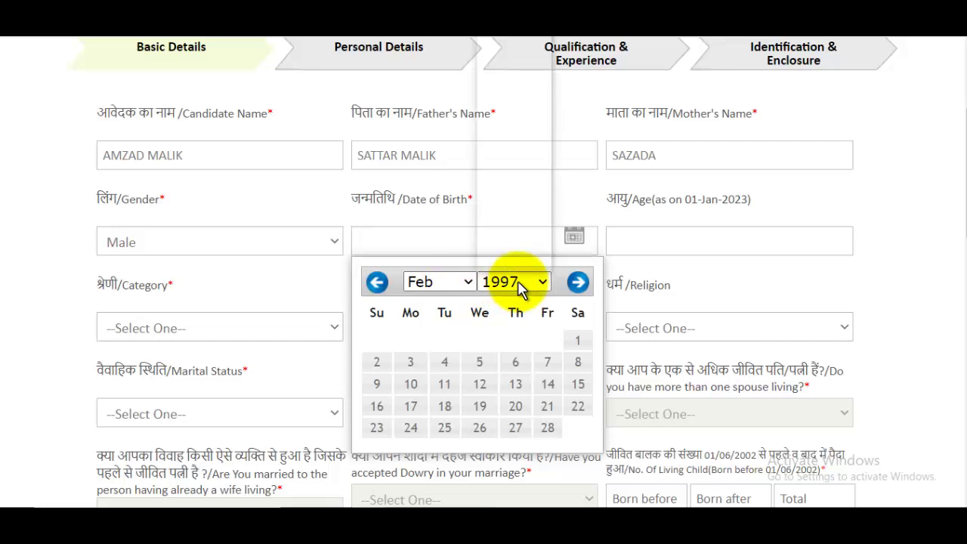
pyautogui.click(443, 287)
pyautogui.click(423, 137)
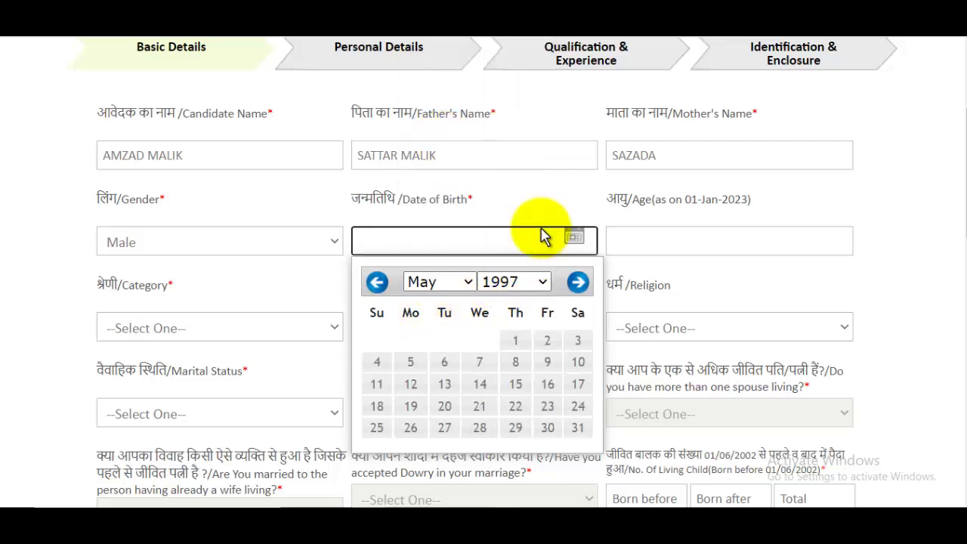
pyautogui.click(548, 343)
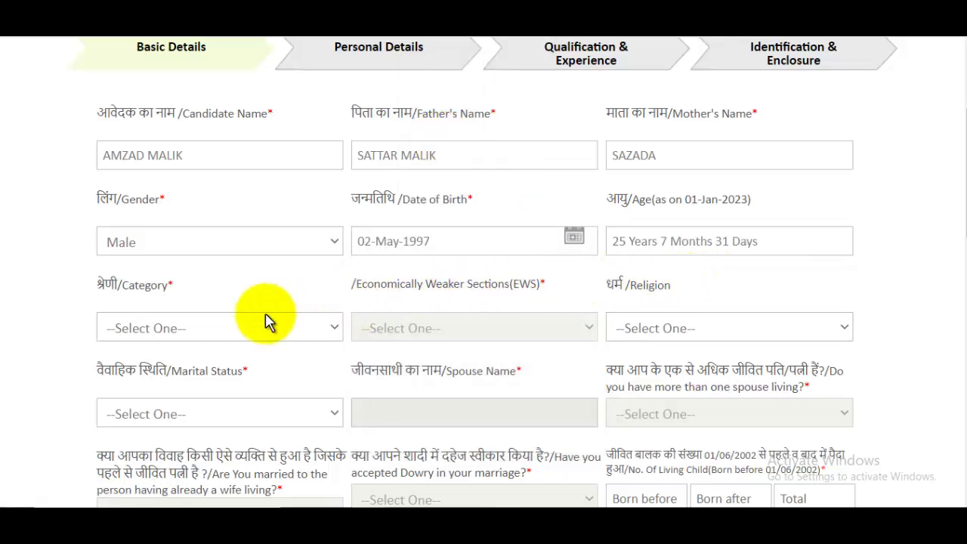
# Set category GENERAL, EWS No, religion MUSLIM and marital status Single
pyautogui.click(183, 333)
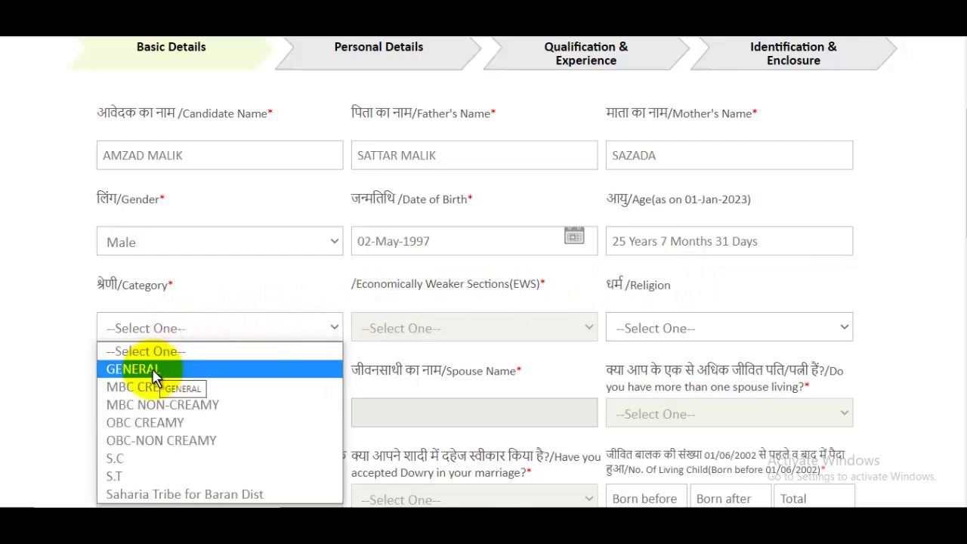
pyautogui.click(154, 373)
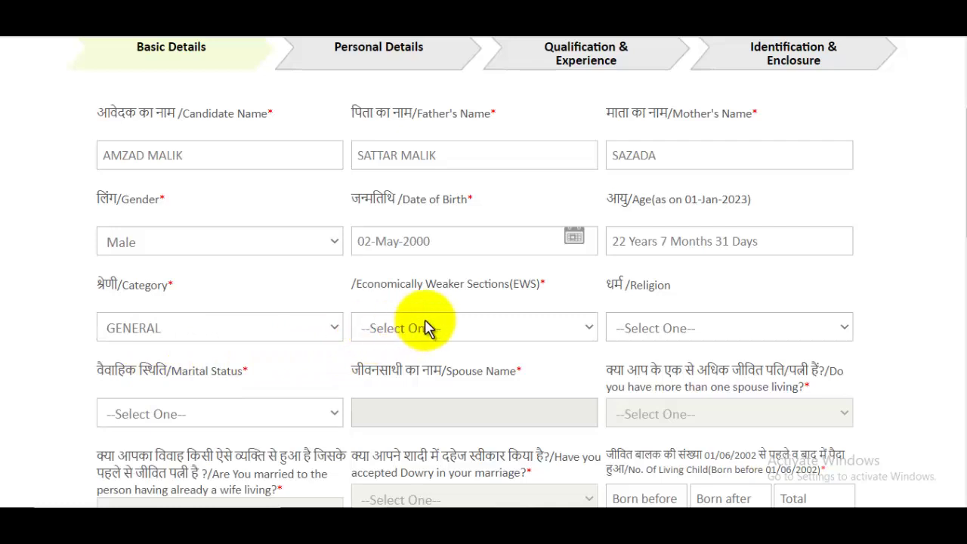
pyautogui.click(462, 339)
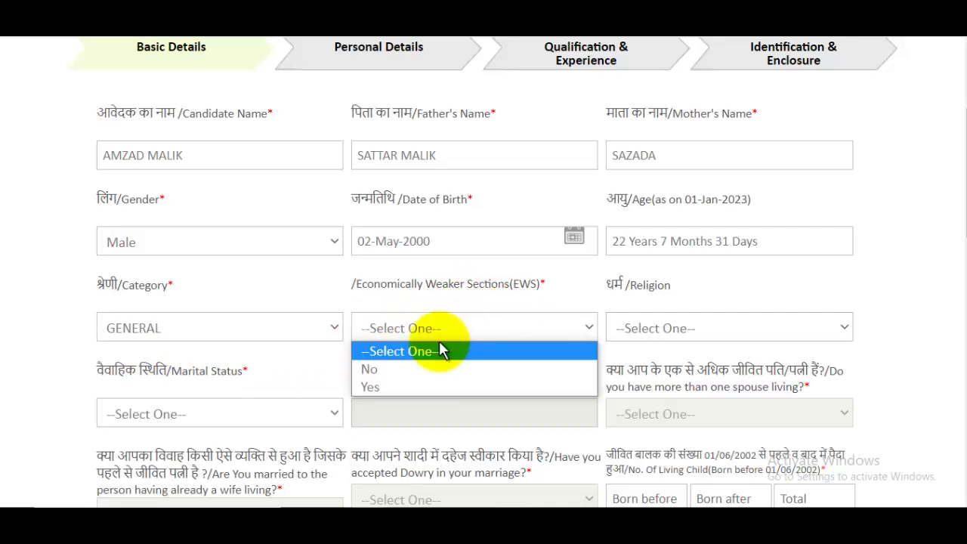
pyautogui.click(369, 368)
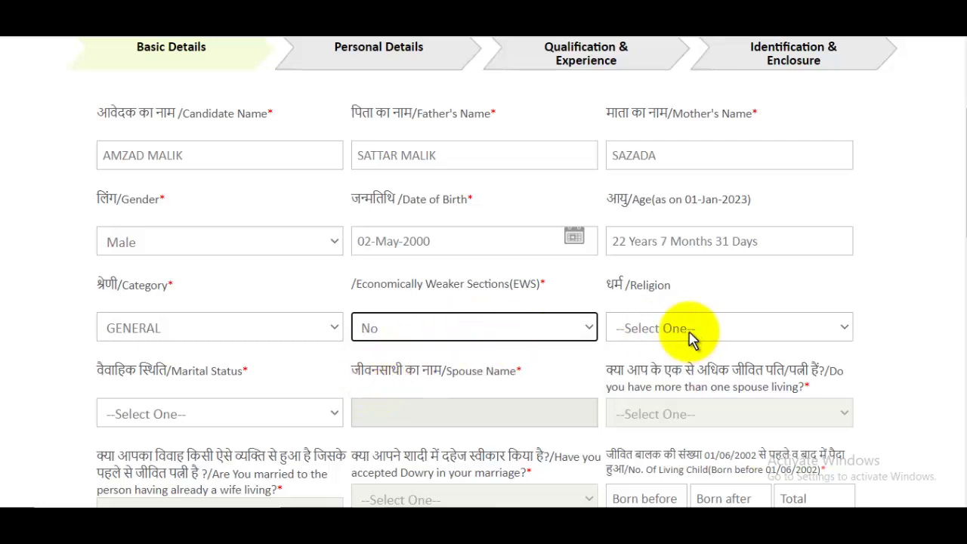
pyautogui.click(689, 332)
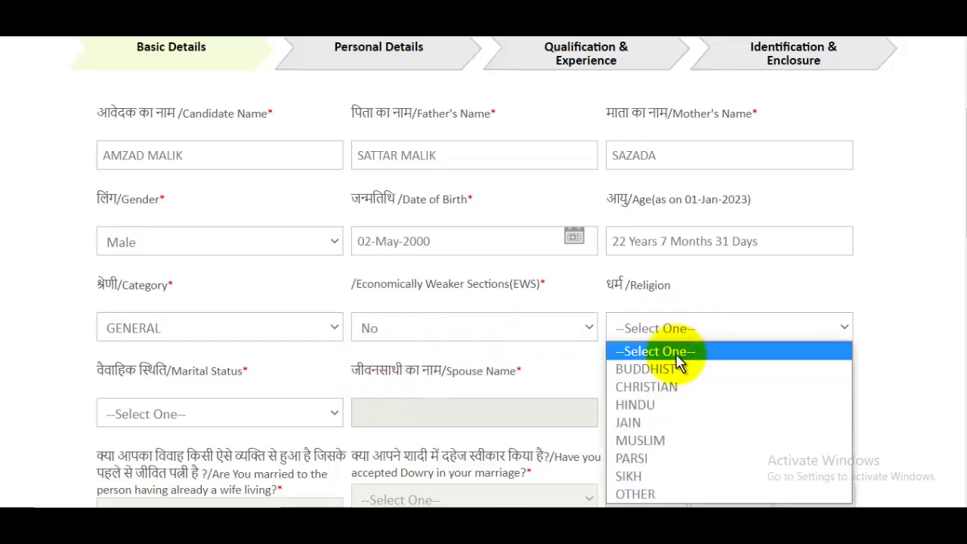
pyautogui.click(667, 445)
pyautogui.scroll(-2, 673, 332)
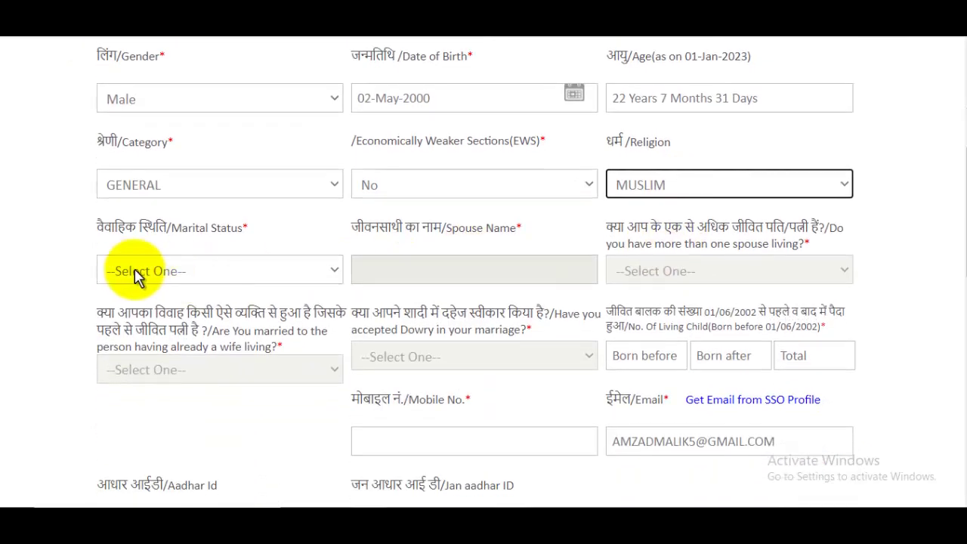
pyautogui.click(138, 276)
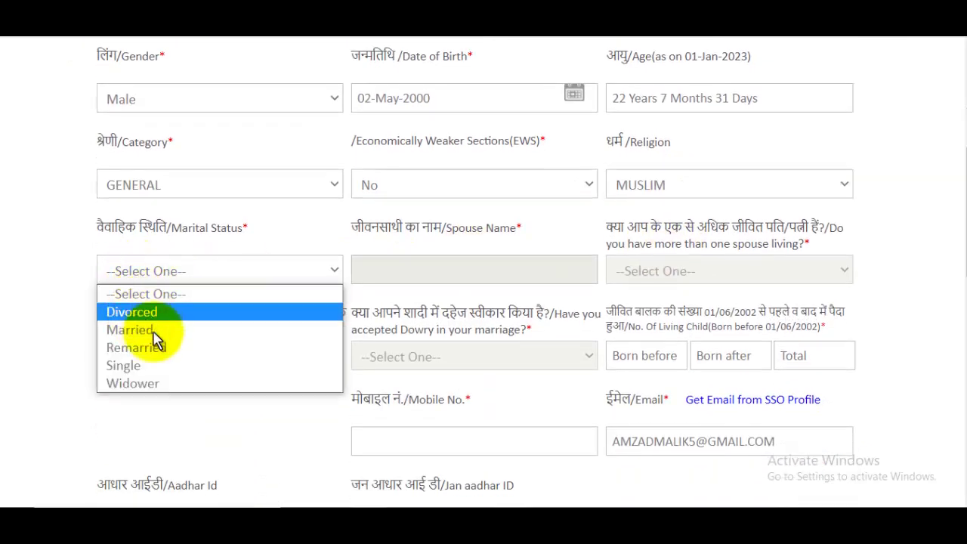
pyautogui.click(133, 368)
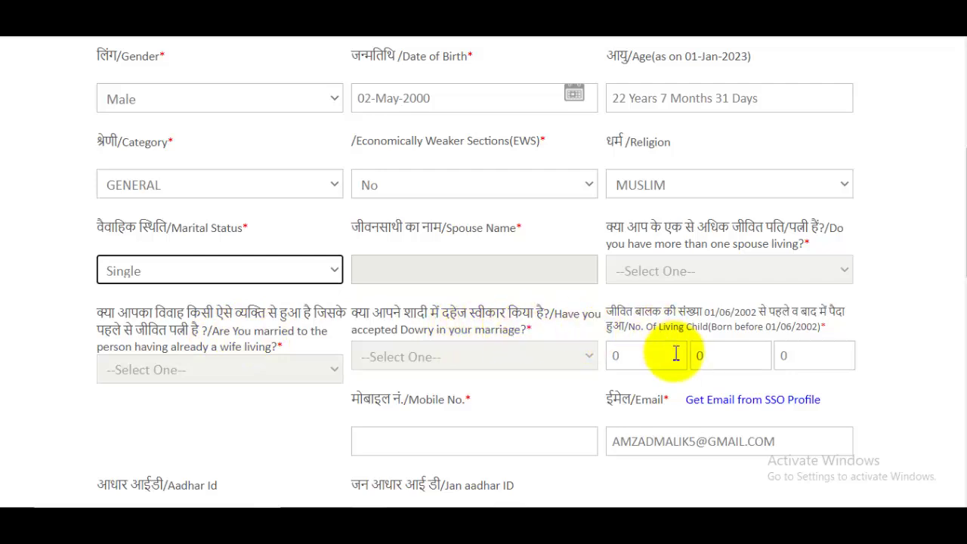
# Fill in the living child counts, mobile number, Aadhar ID and Jan Aadhar ID
pyautogui.click(647, 363)
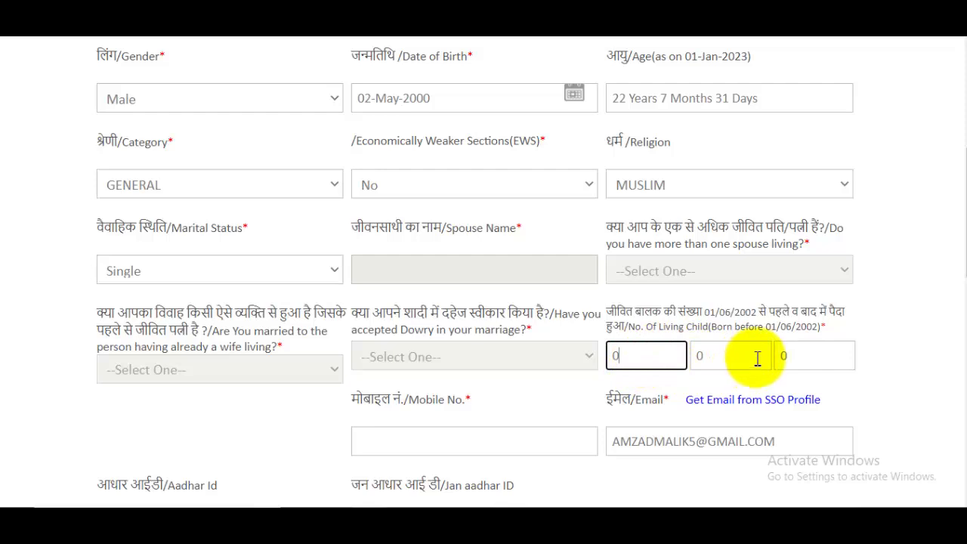
pyautogui.moveTo(705, 313); pyautogui.dragTo(757, 311)
pyautogui.click(825, 322)
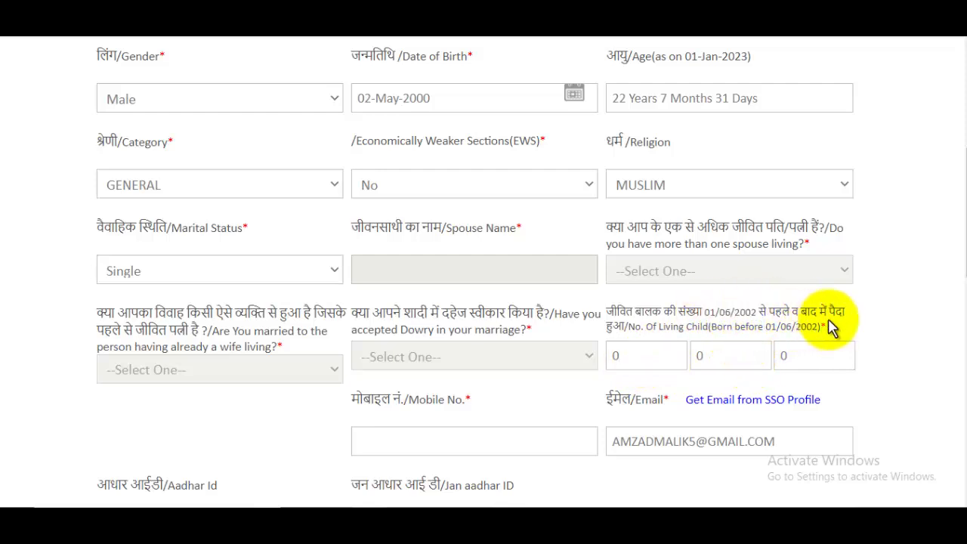
pyautogui.moveTo(831, 325); pyautogui.dragTo(831, 335)
pyautogui.scroll(-2, 799, 341)
pyautogui.click(405, 297)
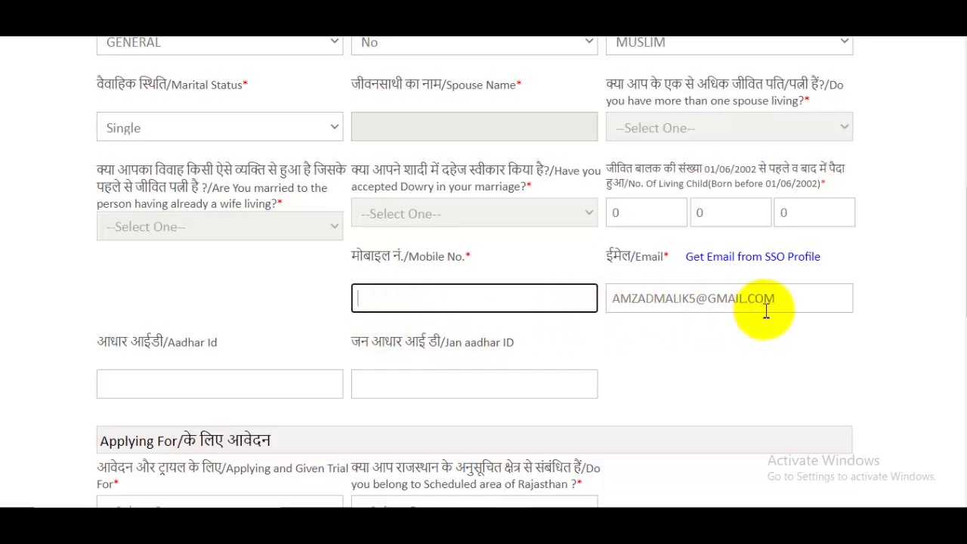
pyautogui.scroll(-2, 766, 310)
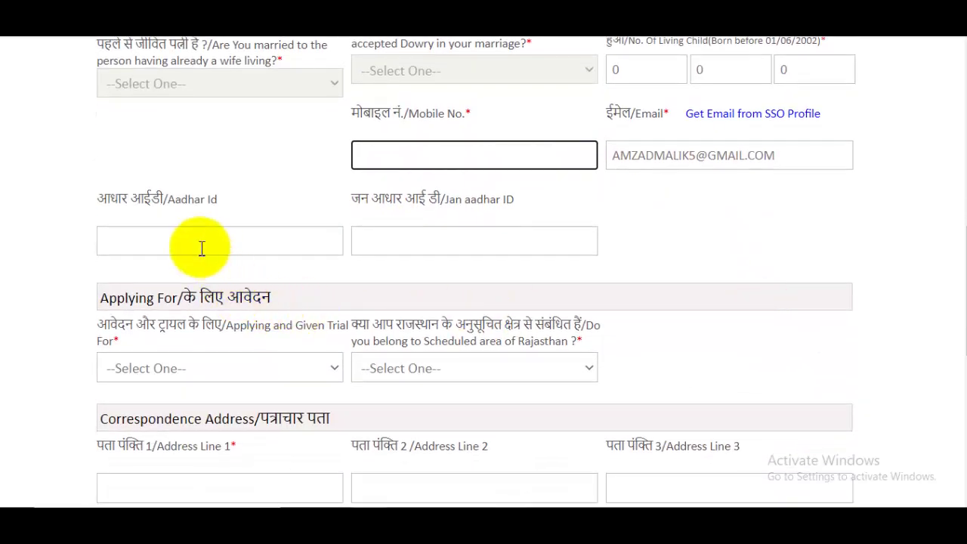
pyautogui.click(201, 249)
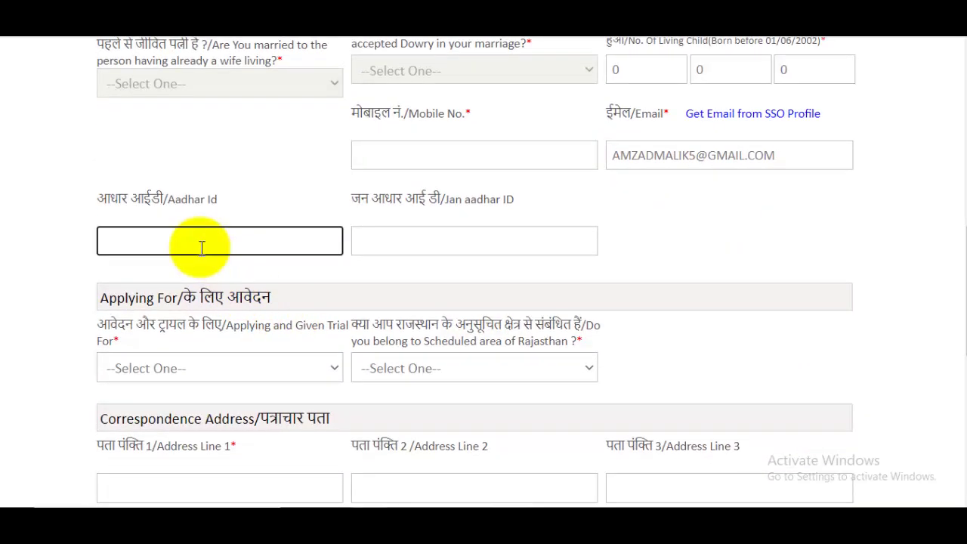
pyautogui.click(445, 241)
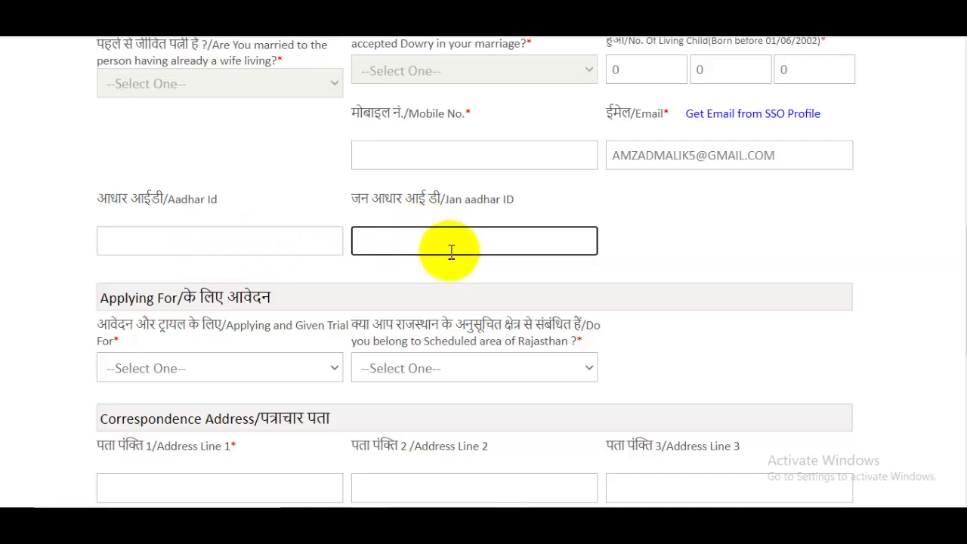
pyautogui.scroll(-2, 451, 260)
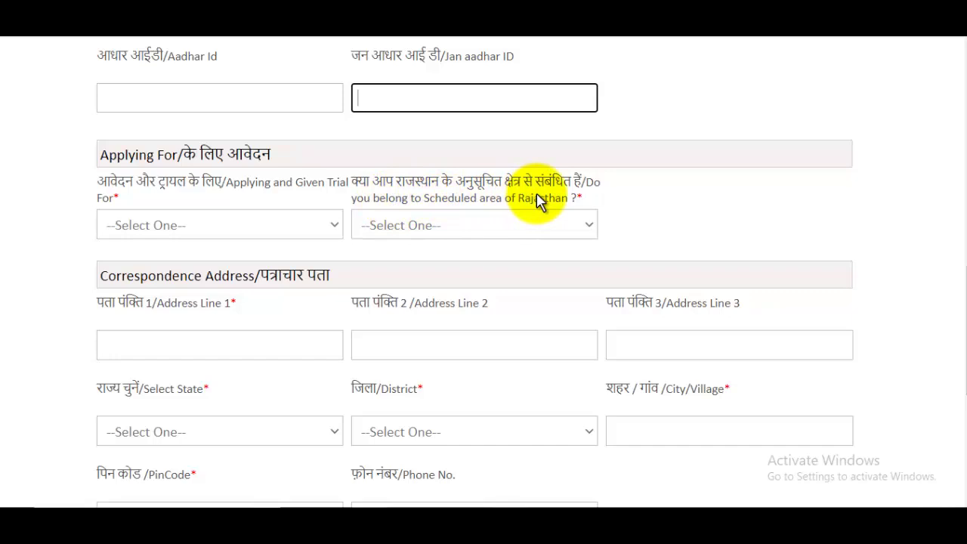
# Apply for the ATHLETICS – 400 MTR RUN trial and answer No to the scheduled-area question
pyautogui.click(231, 231)
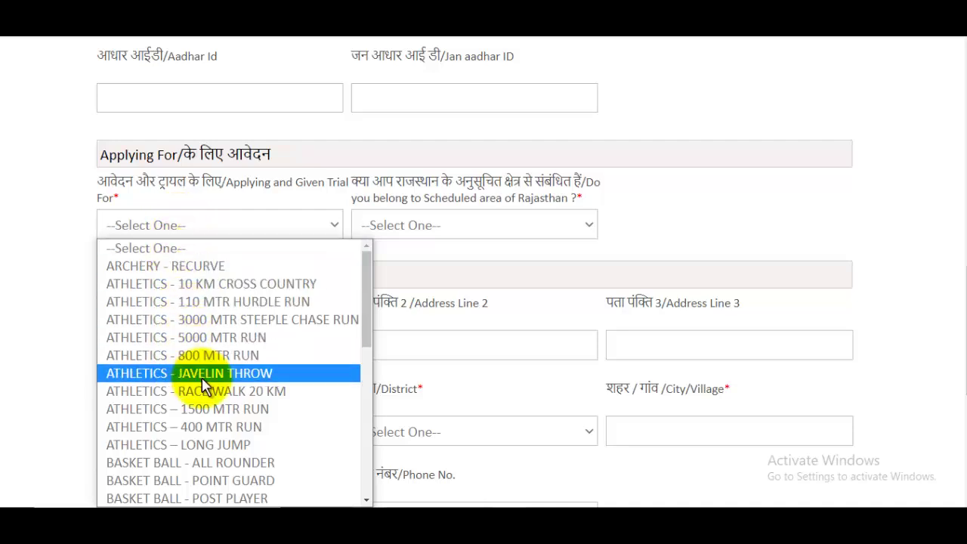
pyautogui.scroll(-8, 204, 385)
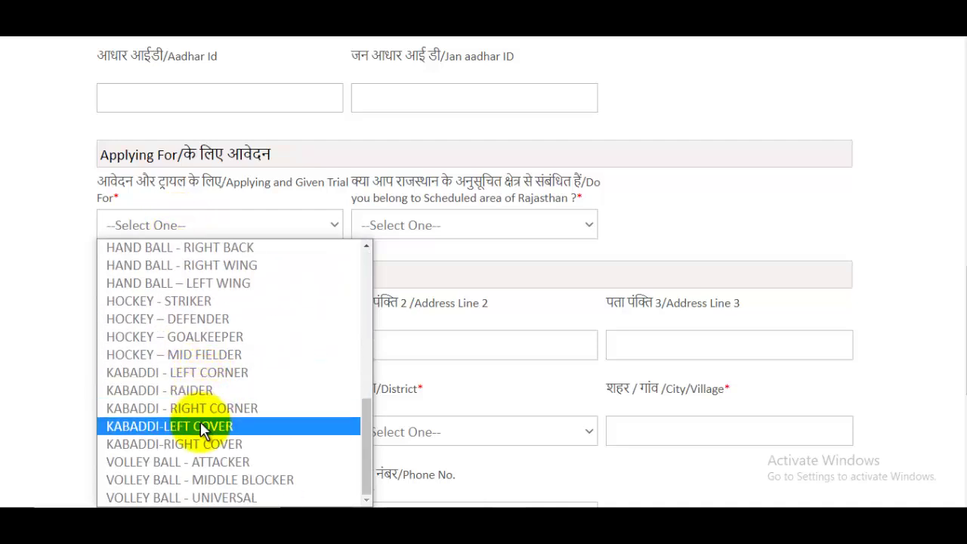
pyautogui.scroll(10, 209, 431)
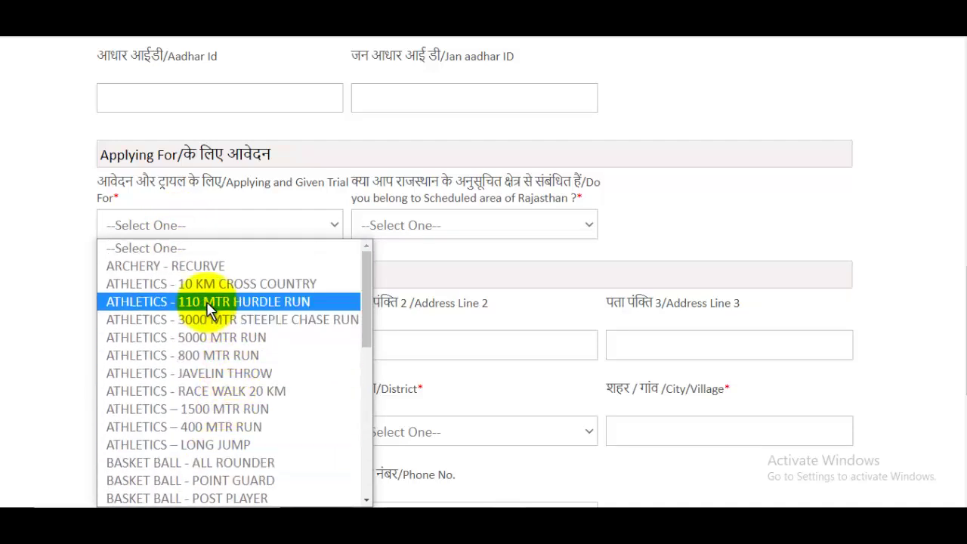
pyautogui.click(202, 427)
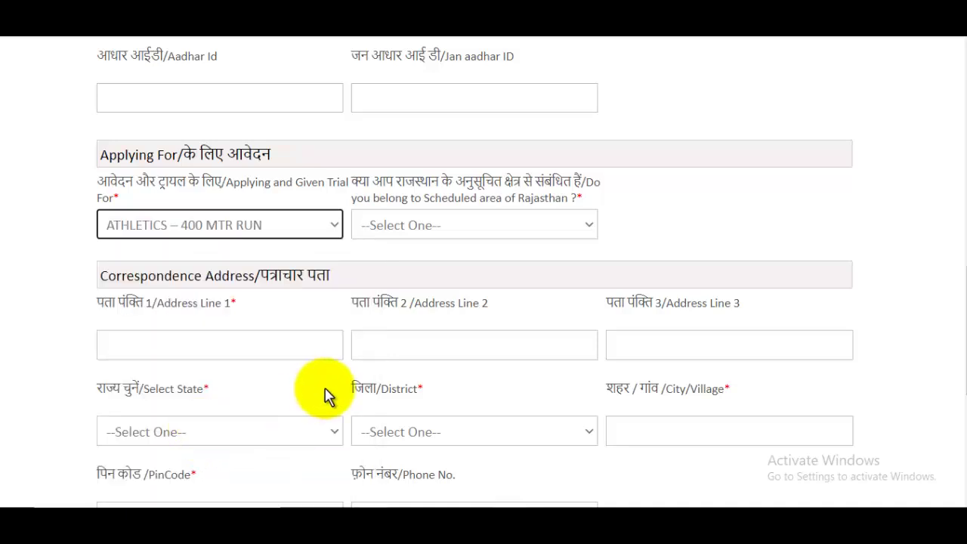
pyautogui.click(437, 231)
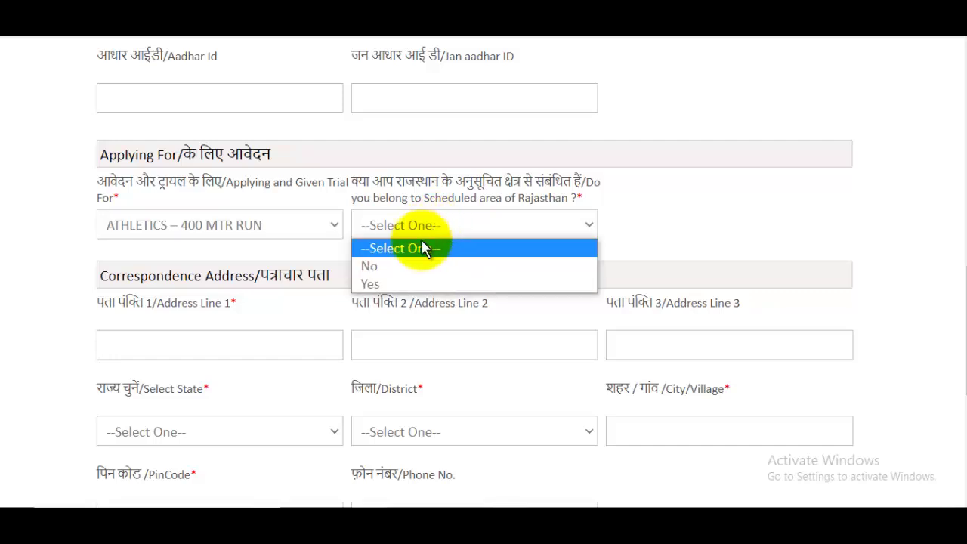
pyautogui.click(393, 272)
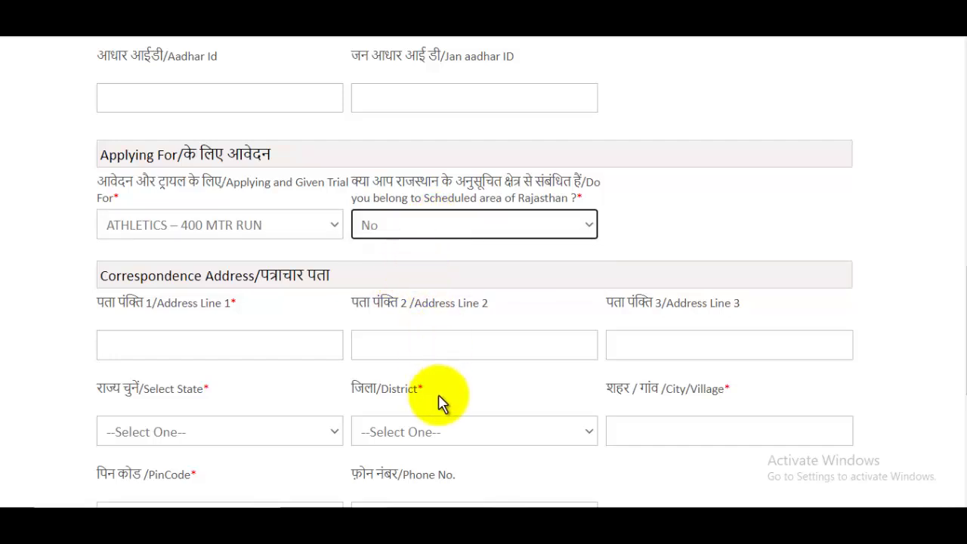
# Enter both correspondence address lines with state Rajasthan and district Ajmer
pyautogui.click(221, 345)
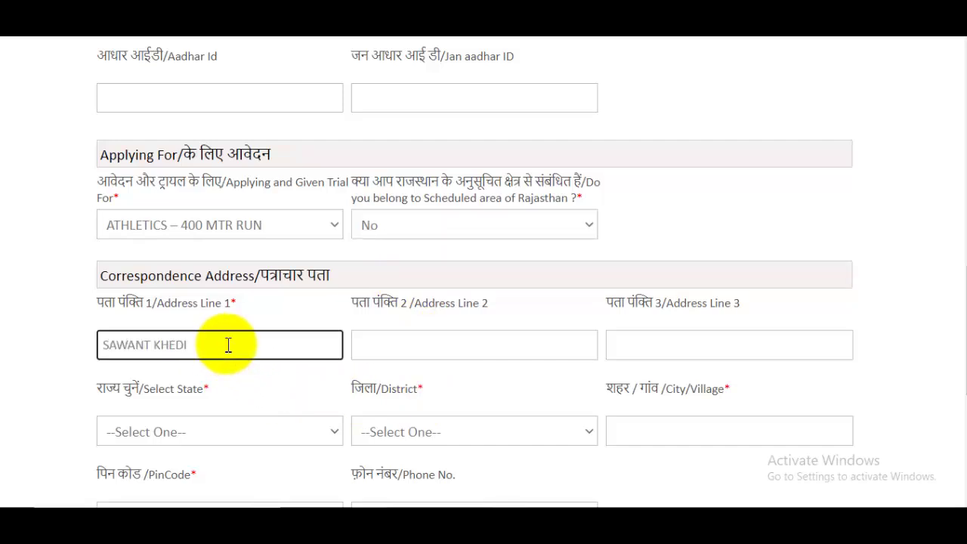
pyautogui.click(412, 344)
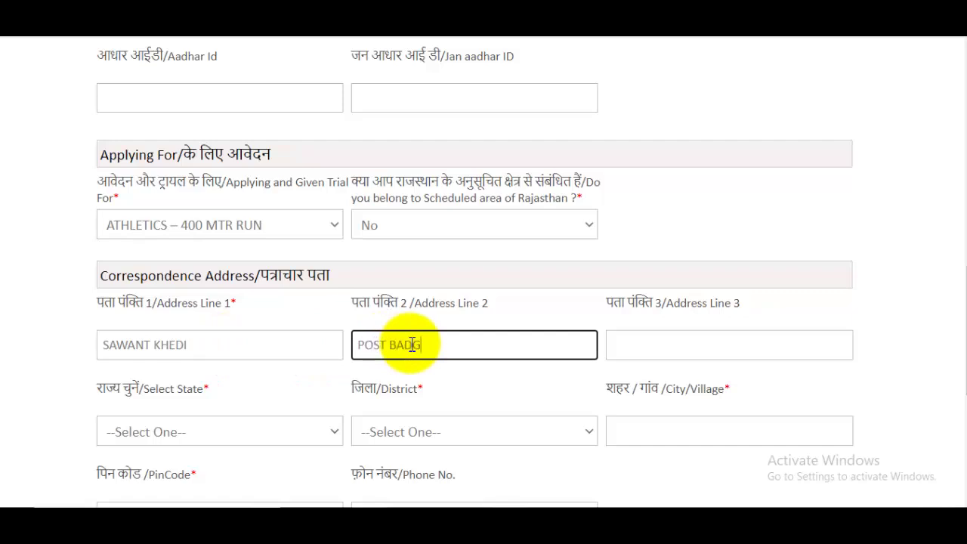
pyautogui.scroll(-1, 302, 356)
pyautogui.click(237, 361)
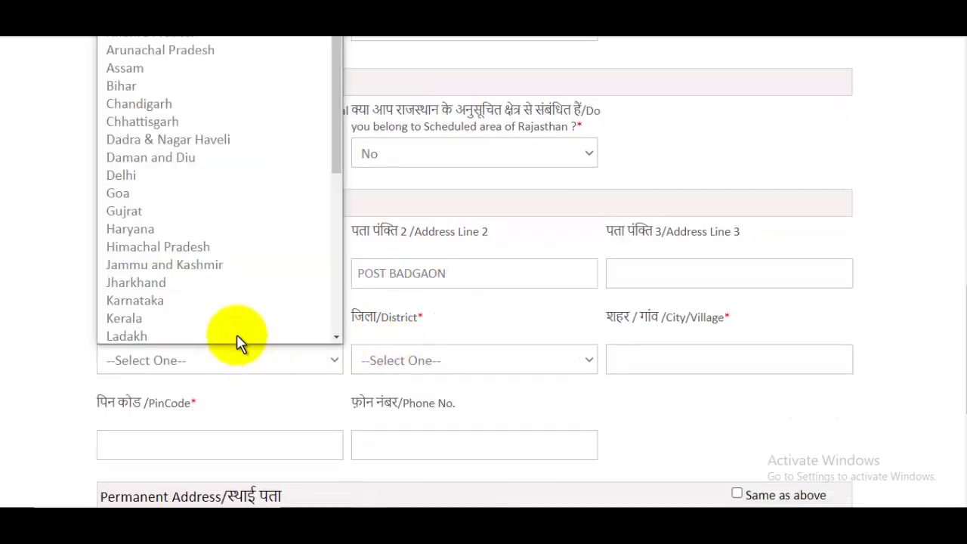
pyautogui.press('r')
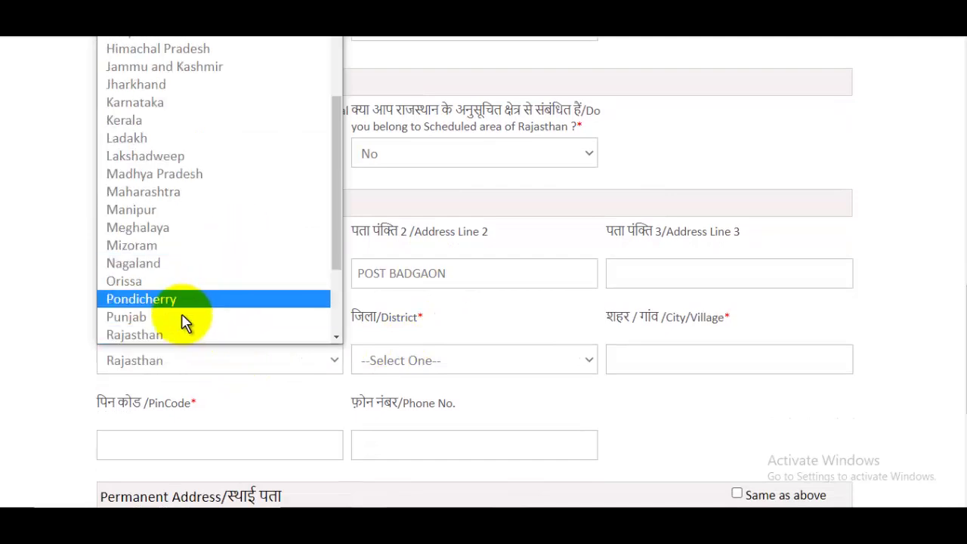
pyautogui.click(173, 338)
pyautogui.click(431, 369)
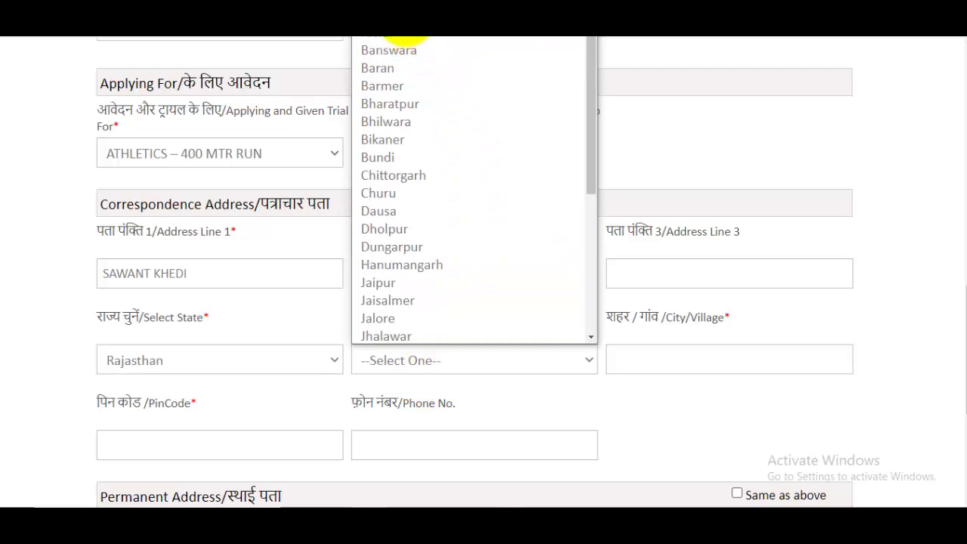
pyautogui.click(401, 33)
# Enter the city/village and PinCode, copy it as the permanent address, and save
pyautogui.click(668, 359)
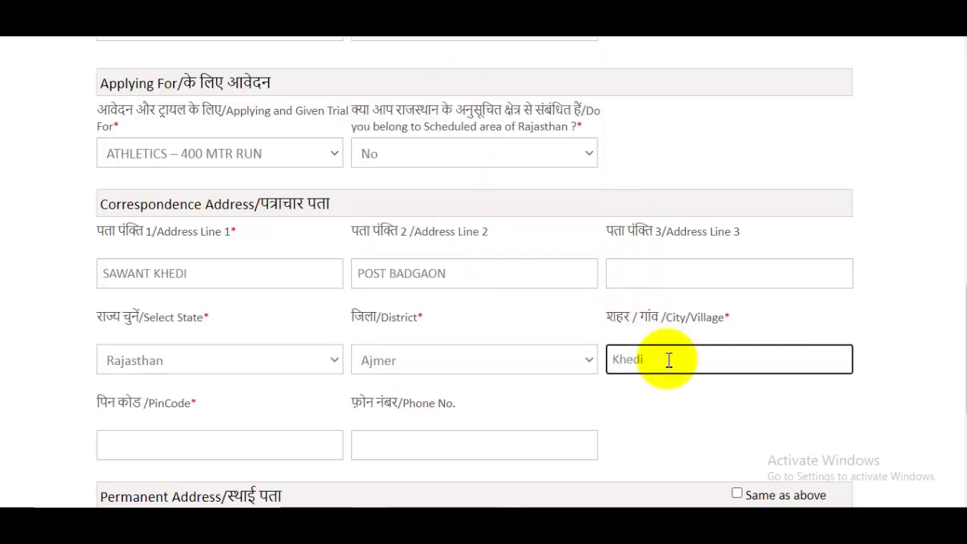
pyautogui.write('Khedi')
pyautogui.scroll(-3, 529, 360)
pyautogui.click(236, 233)
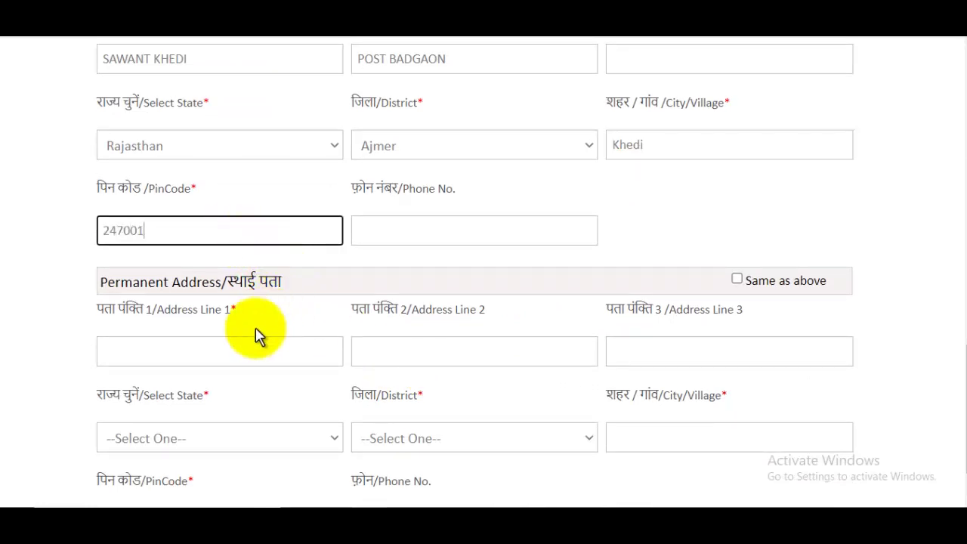
pyautogui.scroll(-1, 255, 334)
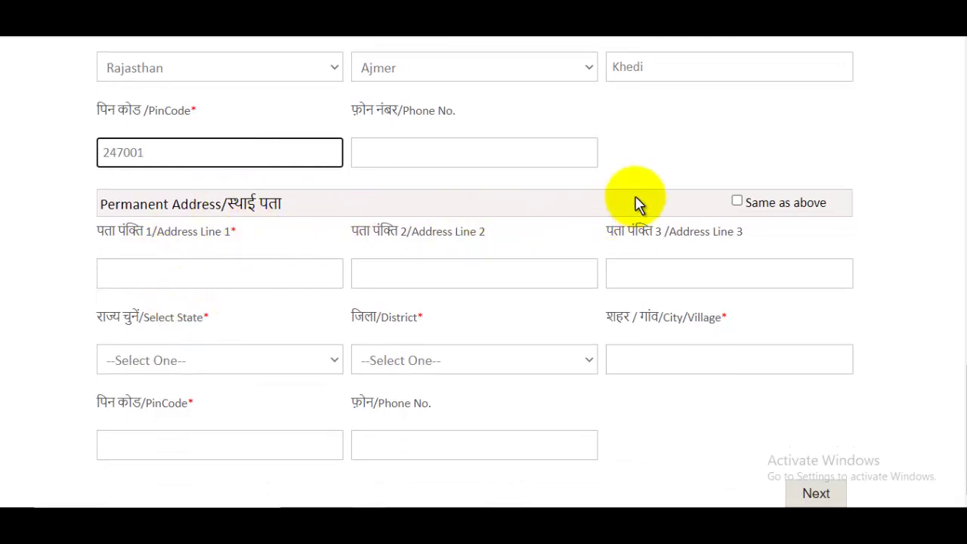
pyautogui.click(736, 202)
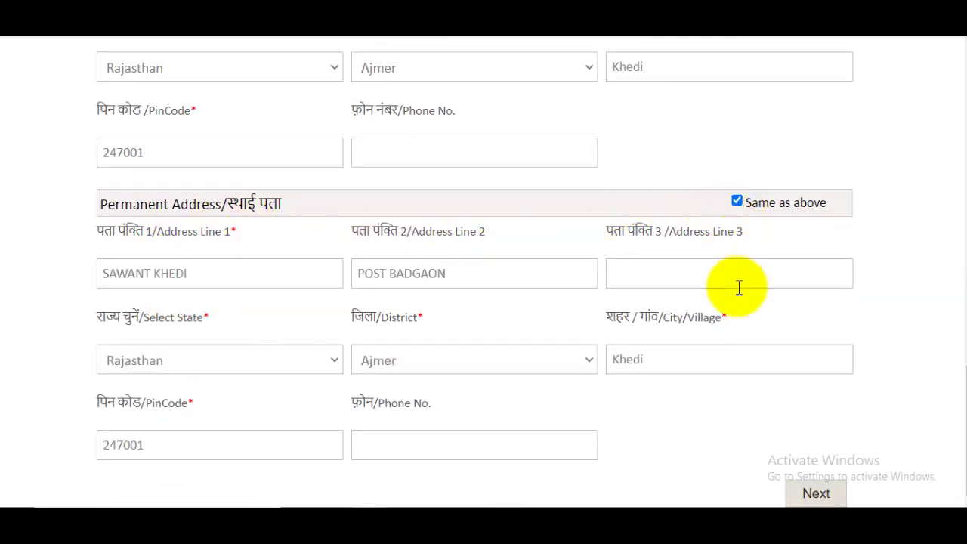
pyautogui.click(824, 494)
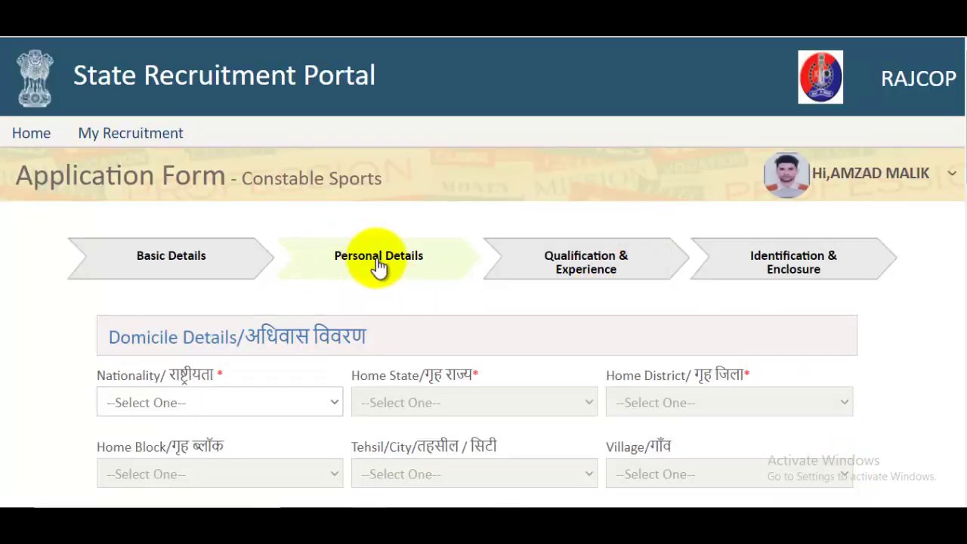
# Set nationality Indian, home state Rajasthan and home district Ajmer
pyautogui.scroll(-2, 381, 268)
pyautogui.click(179, 261)
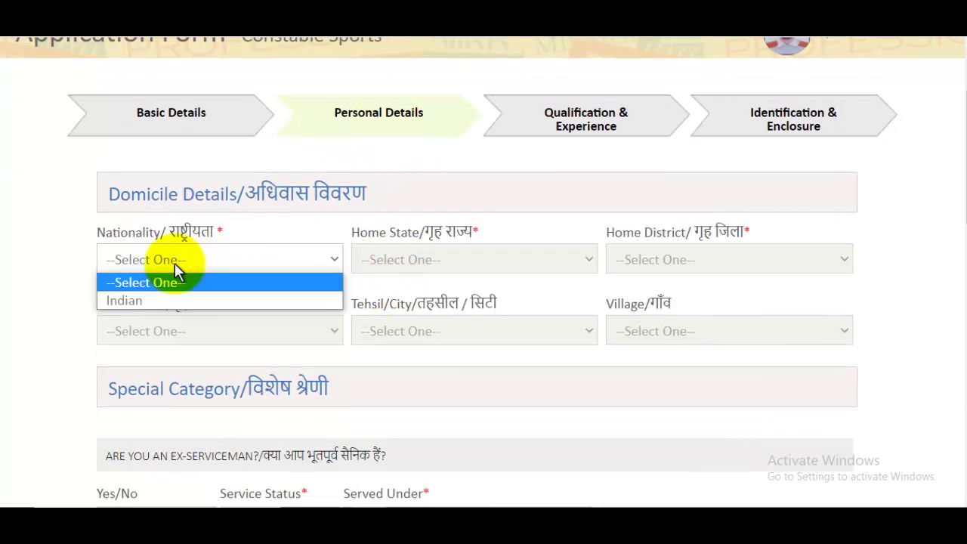
pyautogui.click(151, 300)
pyautogui.click(433, 263)
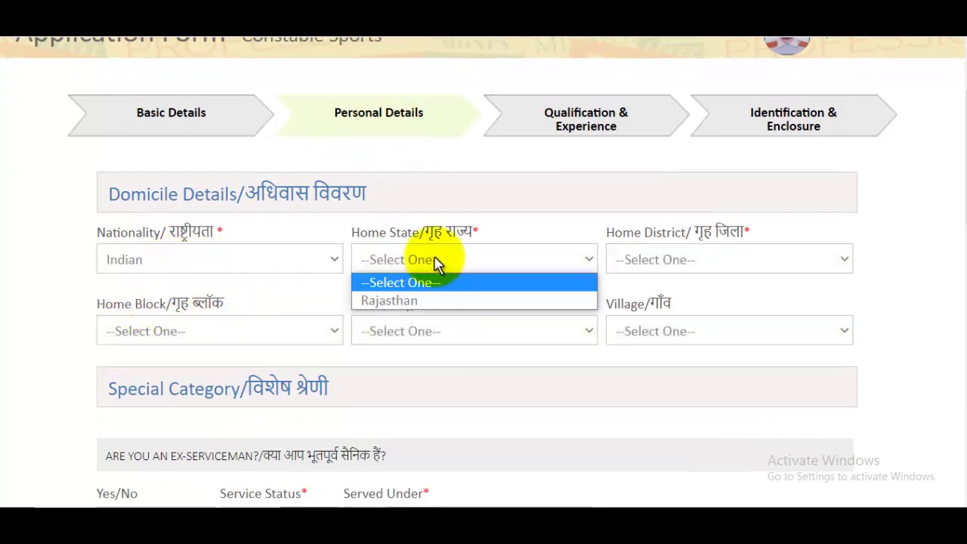
pyautogui.click(419, 303)
pyautogui.click(680, 268)
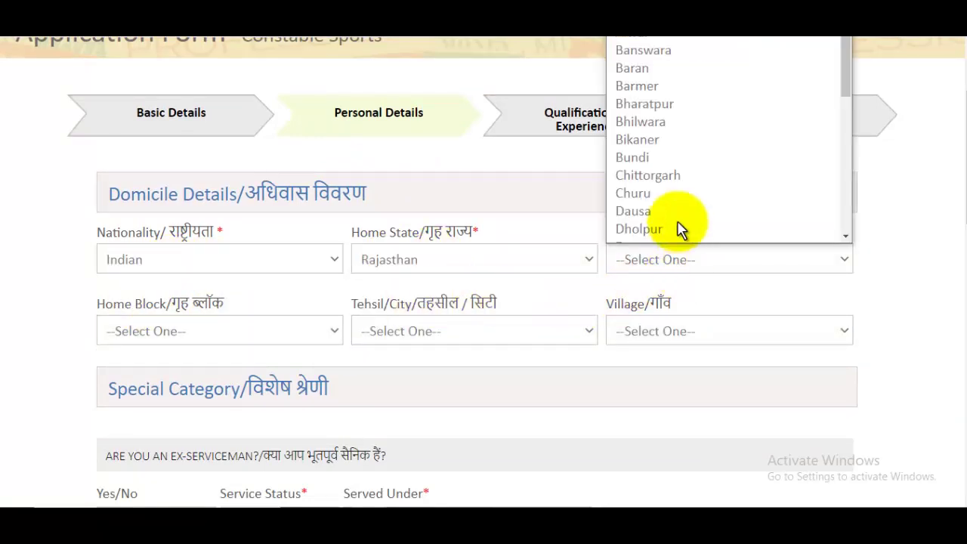
pyautogui.scroll(3, 665, 57)
pyautogui.click(642, 31)
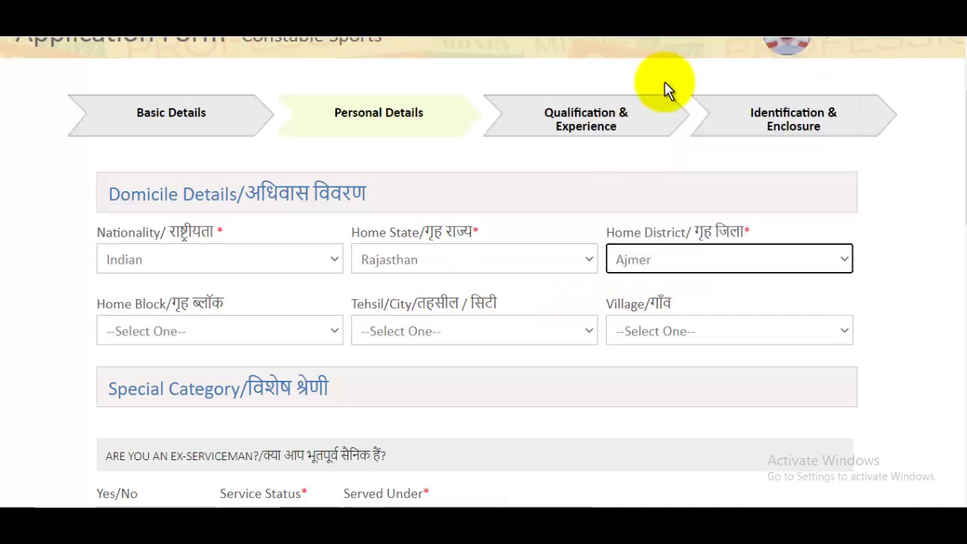
# Choose home block Arain, tehsil Ajmer and the home village
pyautogui.click(202, 343)
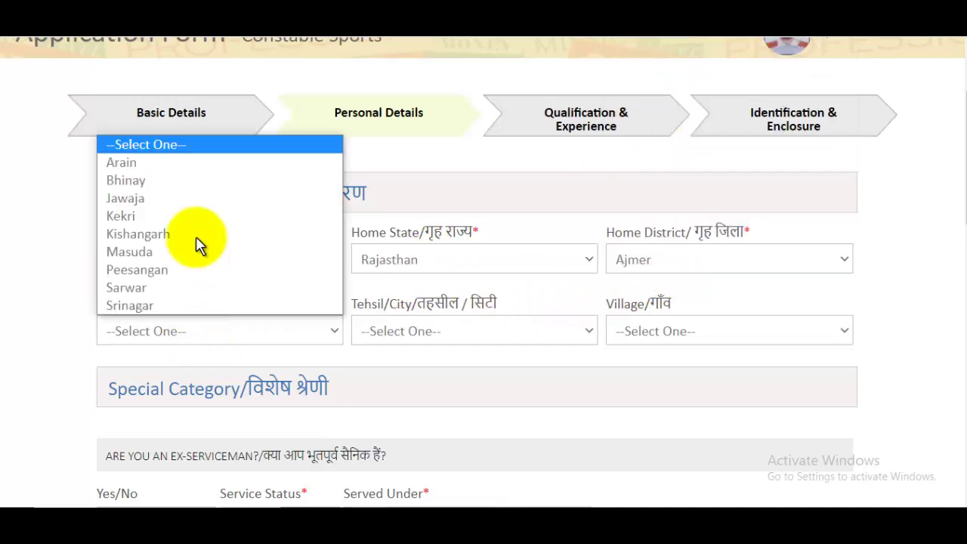
pyautogui.click(143, 167)
pyautogui.click(446, 337)
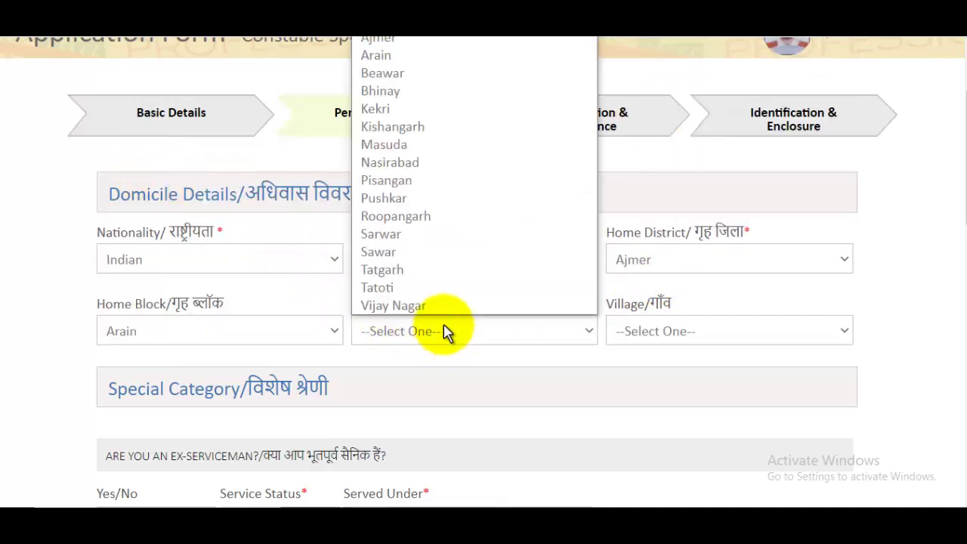
pyautogui.click(404, 39)
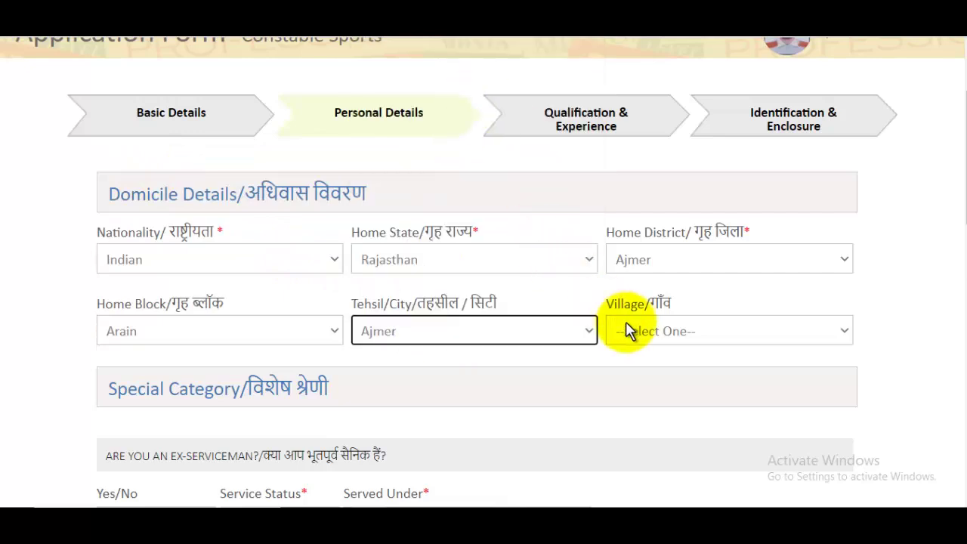
pyautogui.click(675, 340)
pyautogui.scroll(-15, 706, 252)
pyautogui.scroll(16, 705, 252)
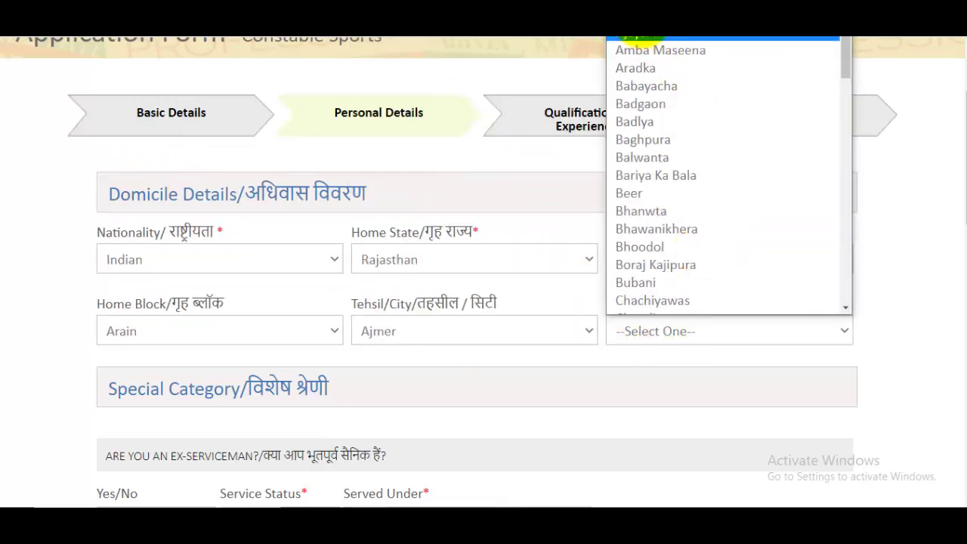
pyautogui.click(656, 17)
pyautogui.scroll(-3, 611, 296)
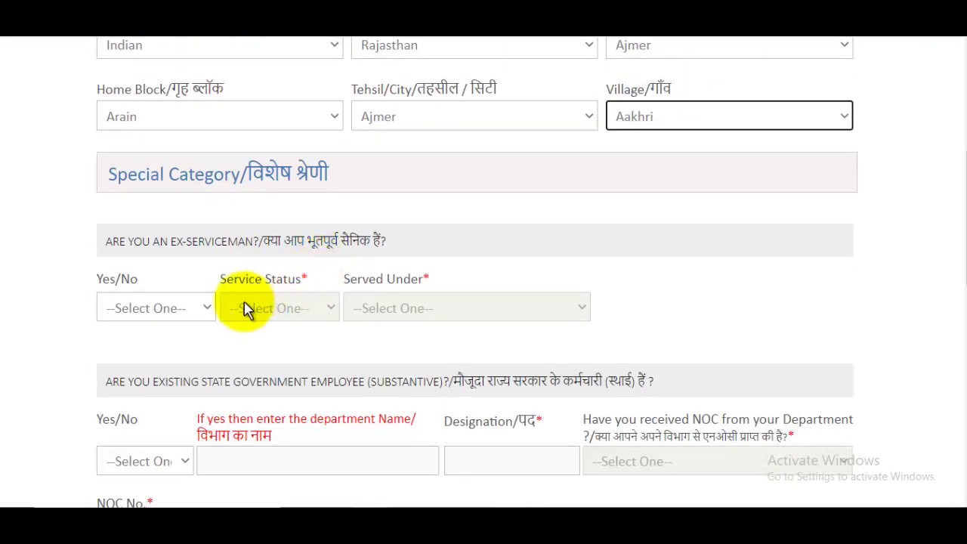
# Answer No to ex-serviceman, state government employee, and family income below 2.50 lacs
pyautogui.click(158, 308)
pyautogui.click(132, 351)
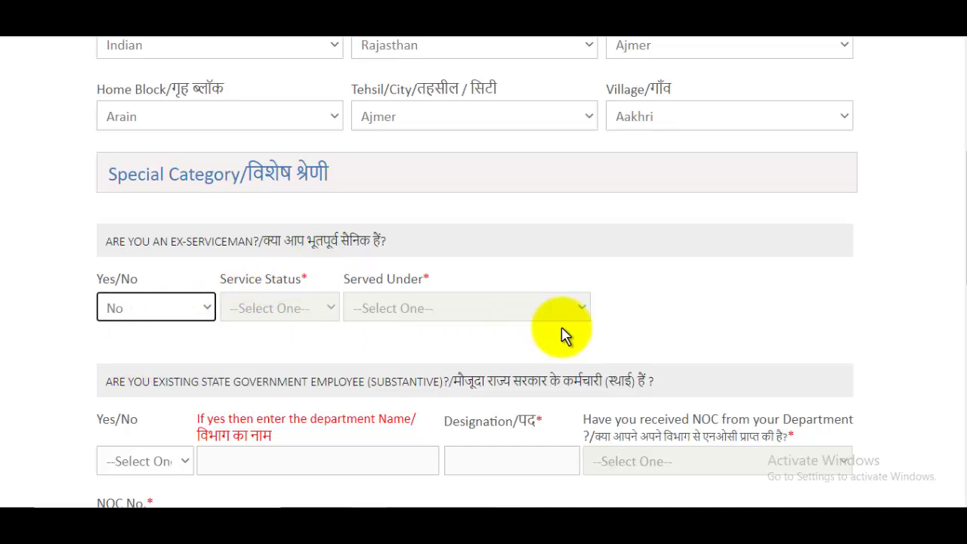
pyautogui.scroll(-1, 559, 331)
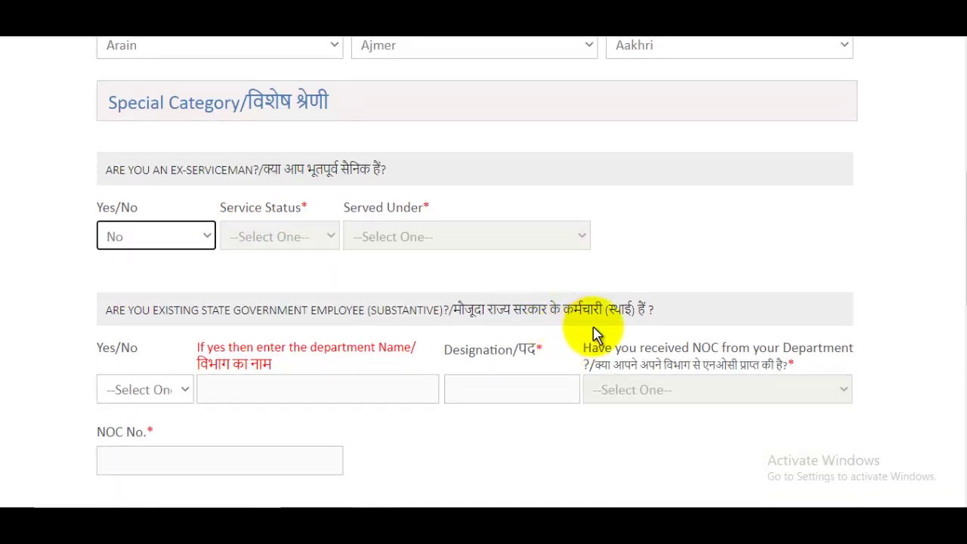
pyautogui.scroll(-3, 593, 332)
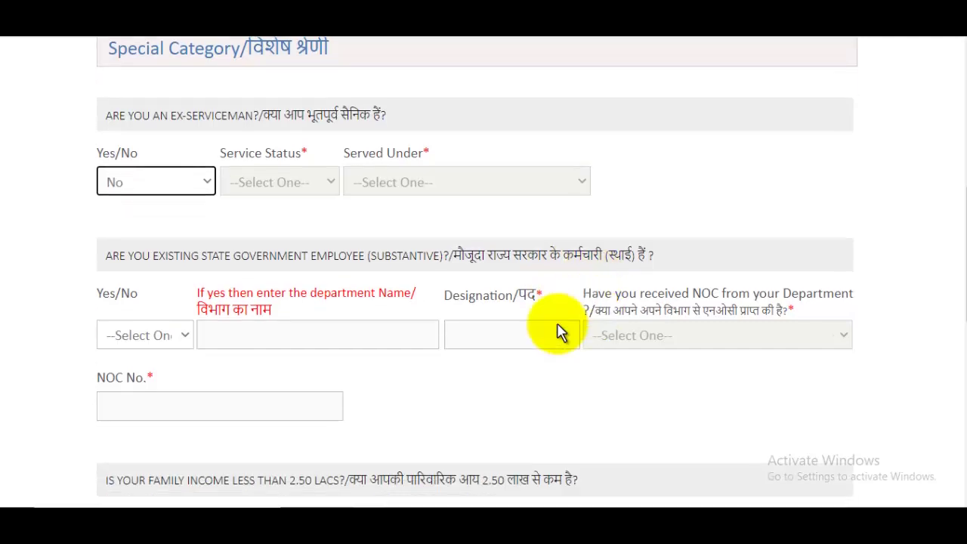
pyautogui.click(160, 180)
pyautogui.click(140, 218)
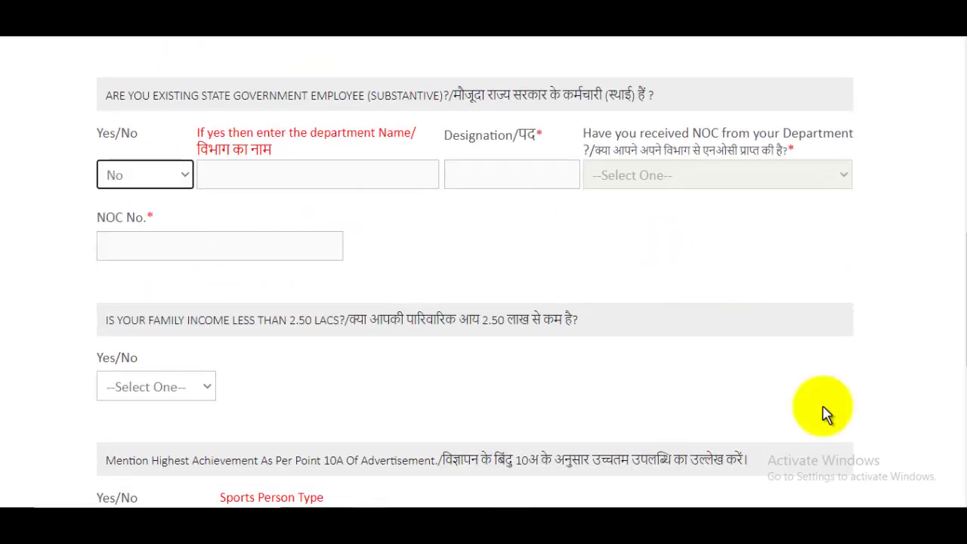
pyautogui.scroll(-1, 443, 232)
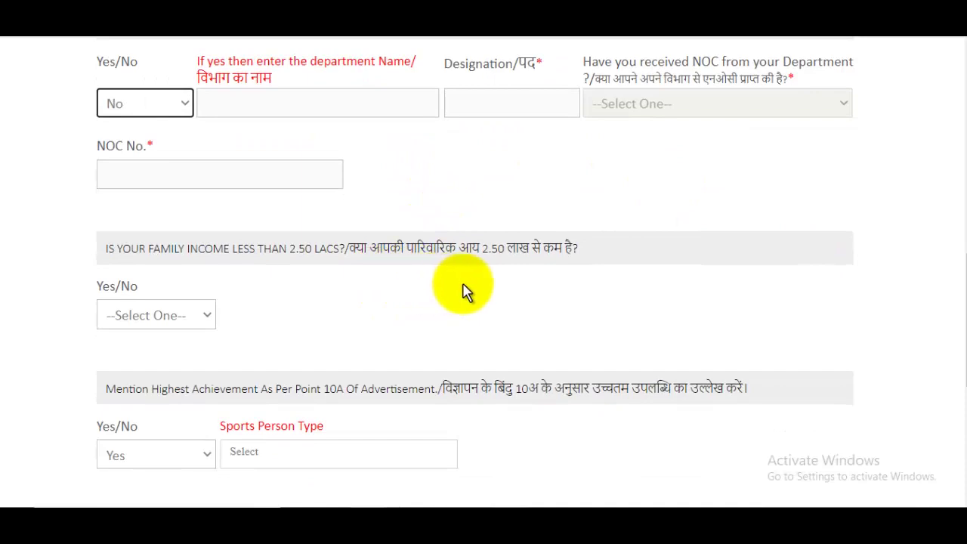
pyautogui.click(147, 318)
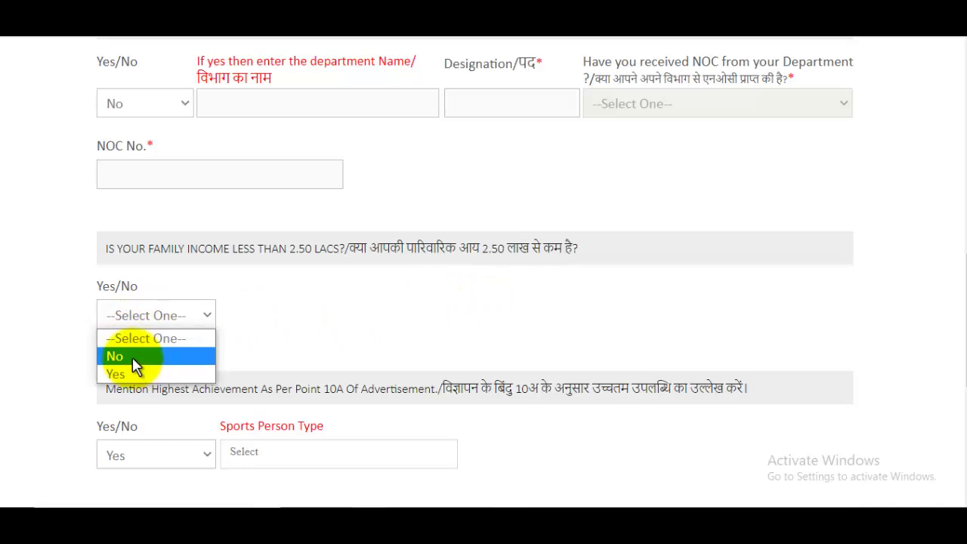
pyautogui.click(136, 358)
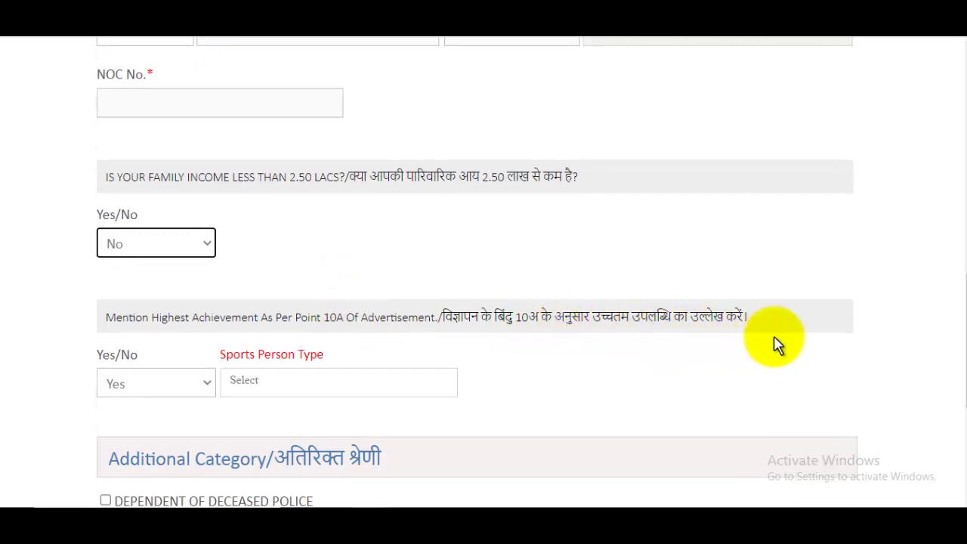
# Answer Yes to highest achievement, mark Sports Person Type National, and choose NATIONAL GAMES
pyautogui.click(161, 386)
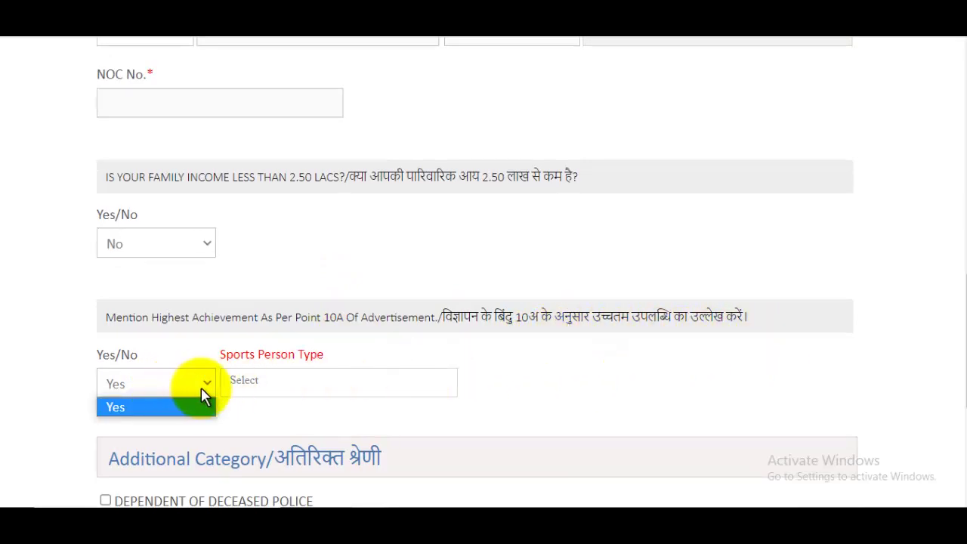
pyautogui.click(245, 380)
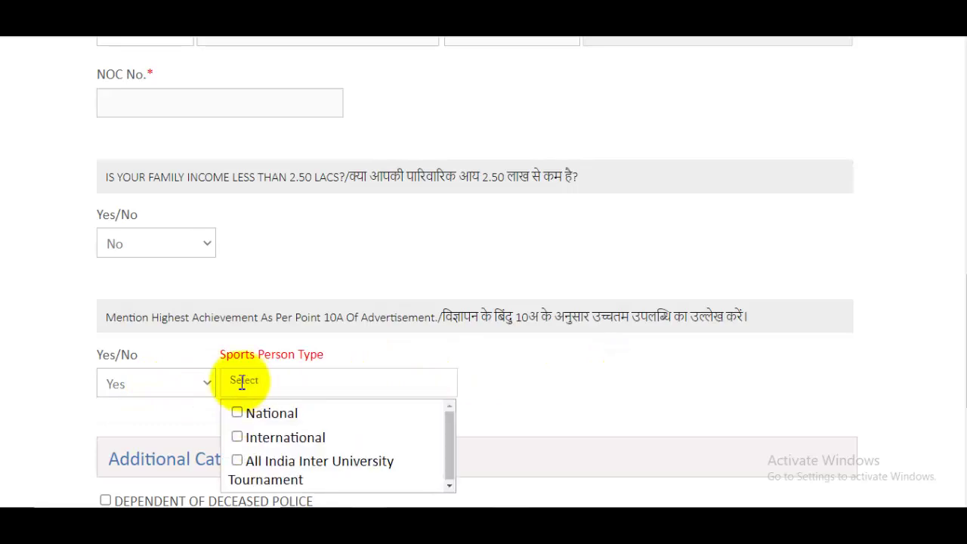
pyautogui.click(144, 393)
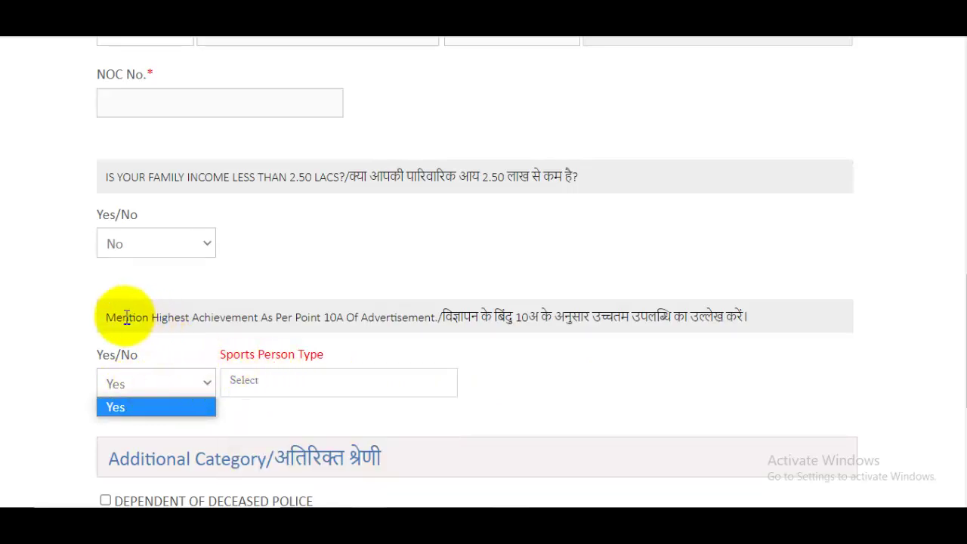
pyautogui.moveTo(123, 317); pyautogui.dragTo(191, 318)
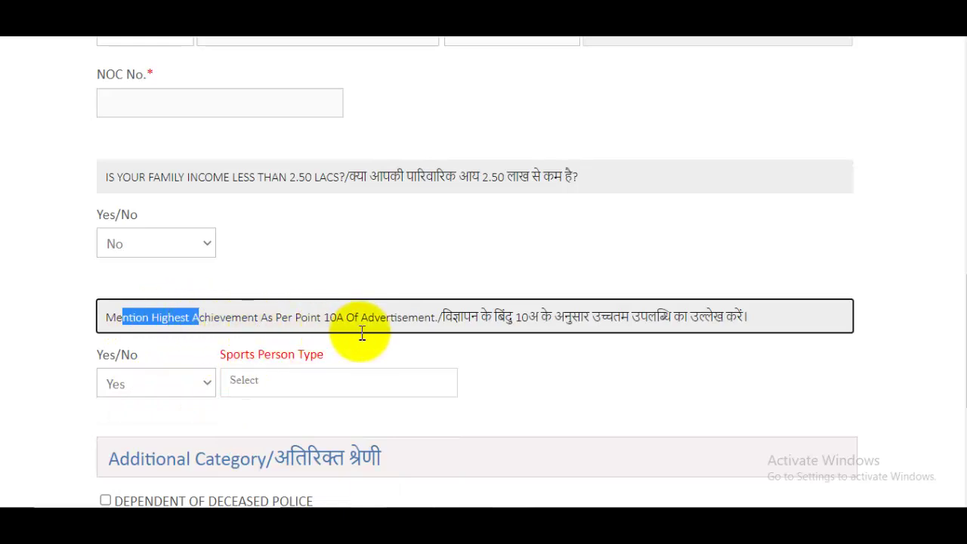
pyautogui.scroll(-2, 360, 333)
pyautogui.click(257, 239)
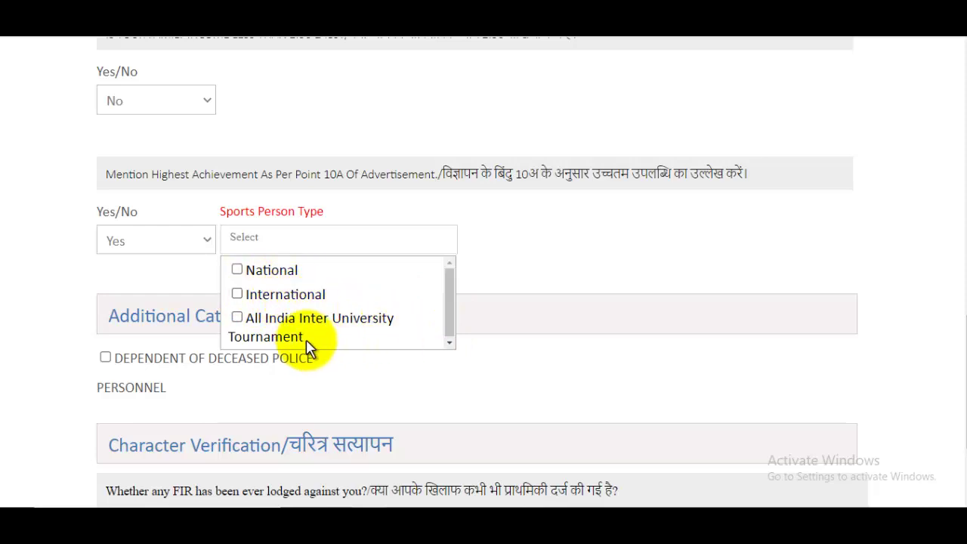
pyautogui.click(250, 270)
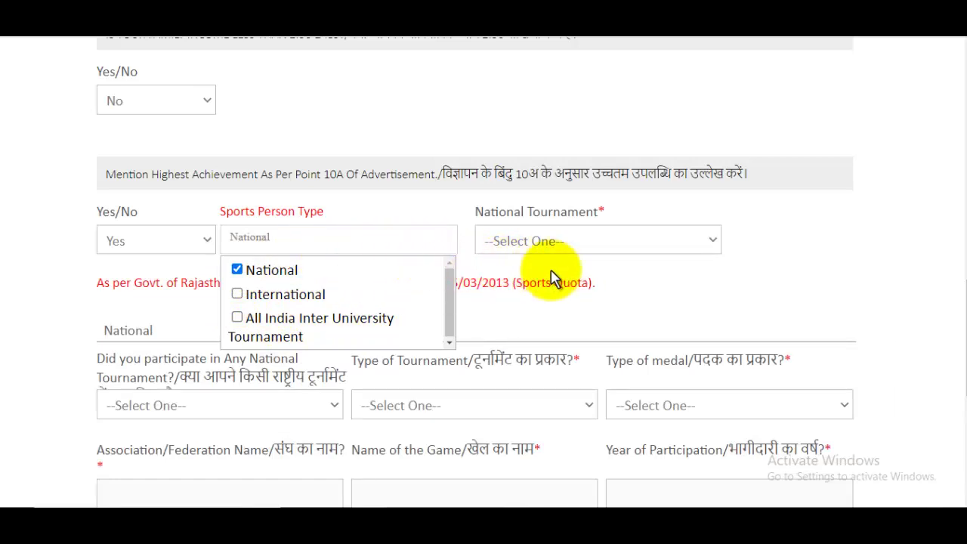
pyautogui.click(525, 242)
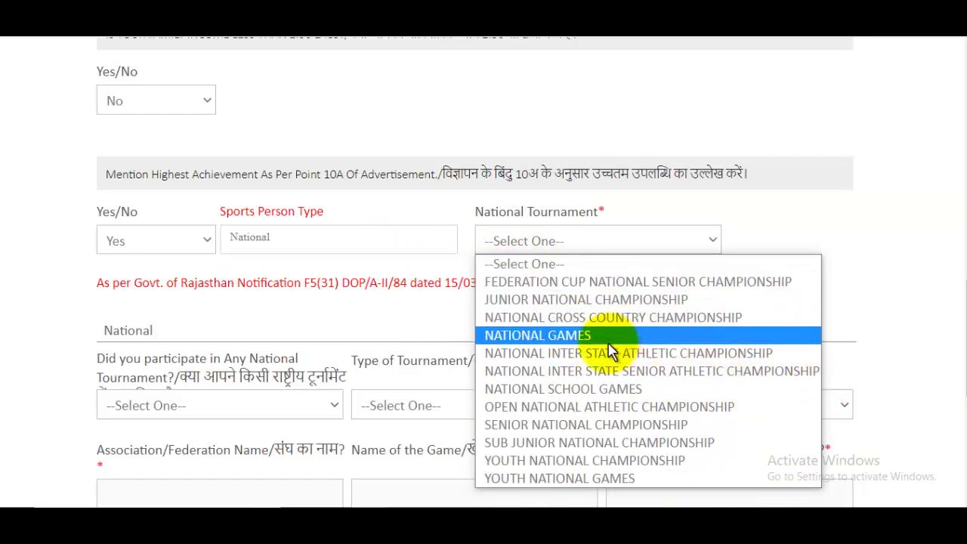
pyautogui.click(578, 336)
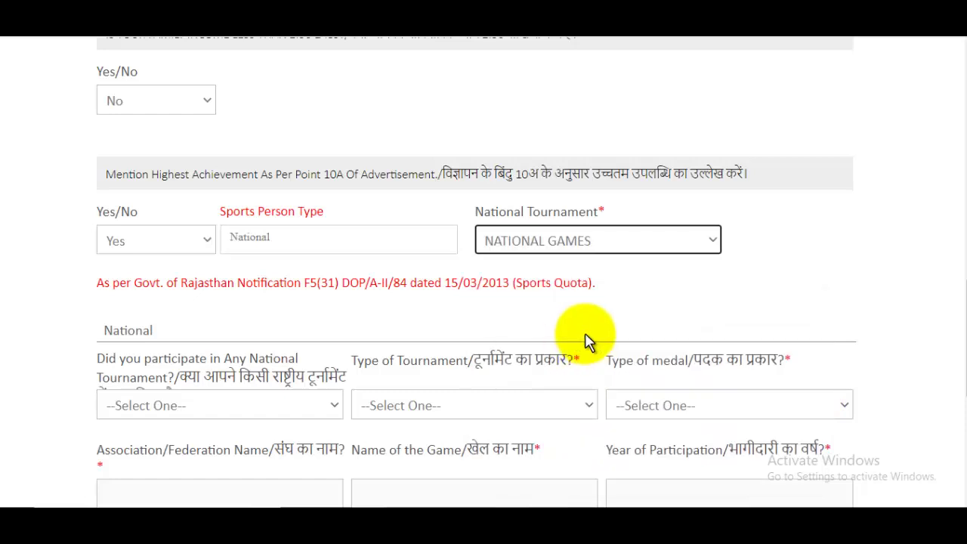
pyautogui.scroll(-1, 590, 341)
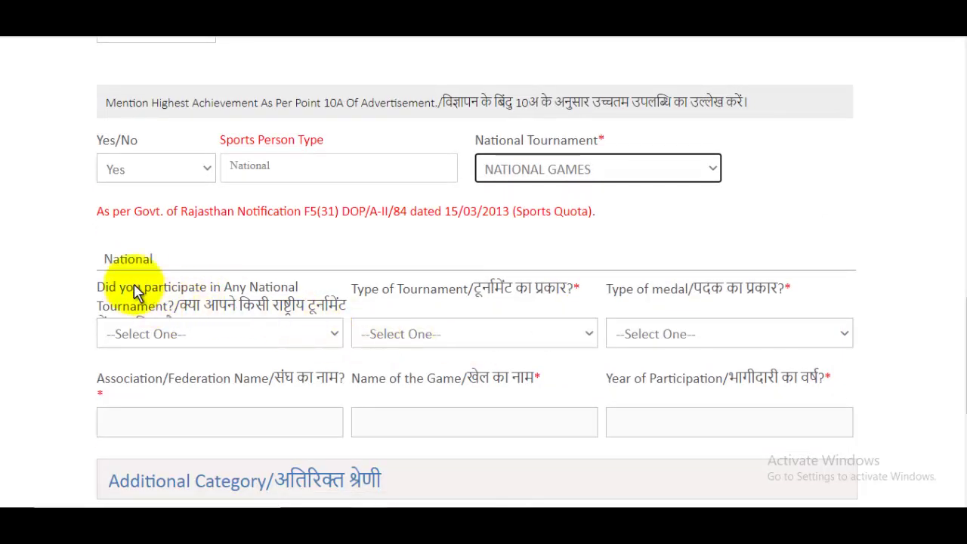
# Record national participation Yes, tournament type Individual and medal Gold/Winner
pyautogui.click(146, 261)
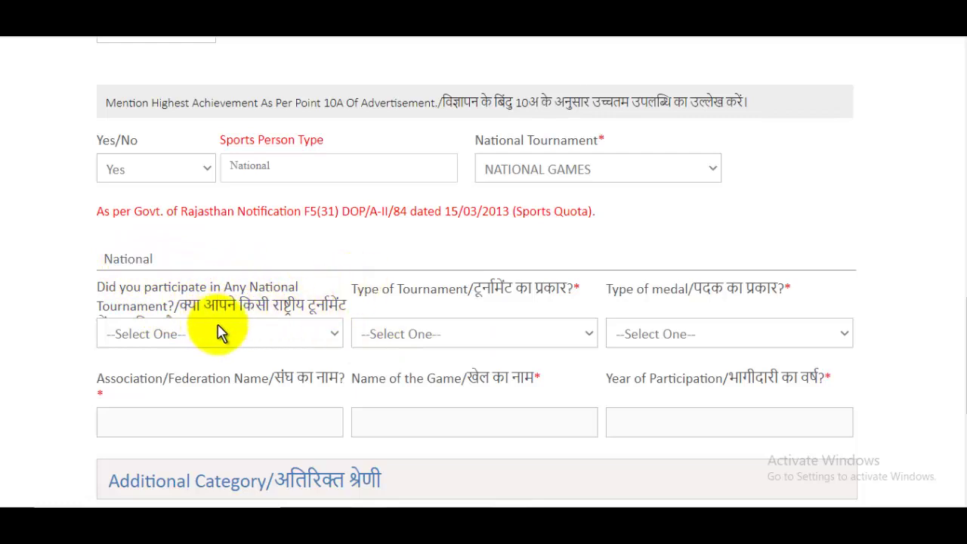
pyautogui.click(179, 335)
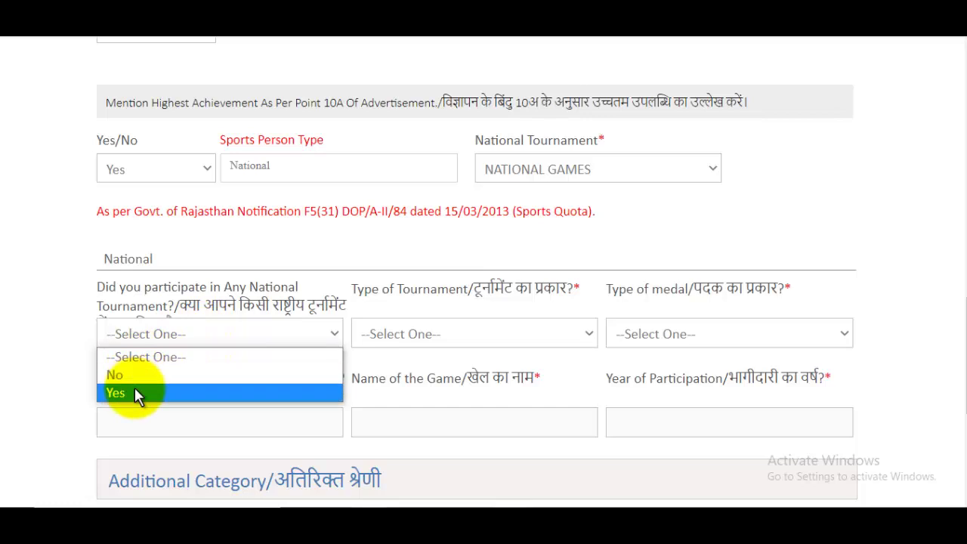
pyautogui.click(134, 393)
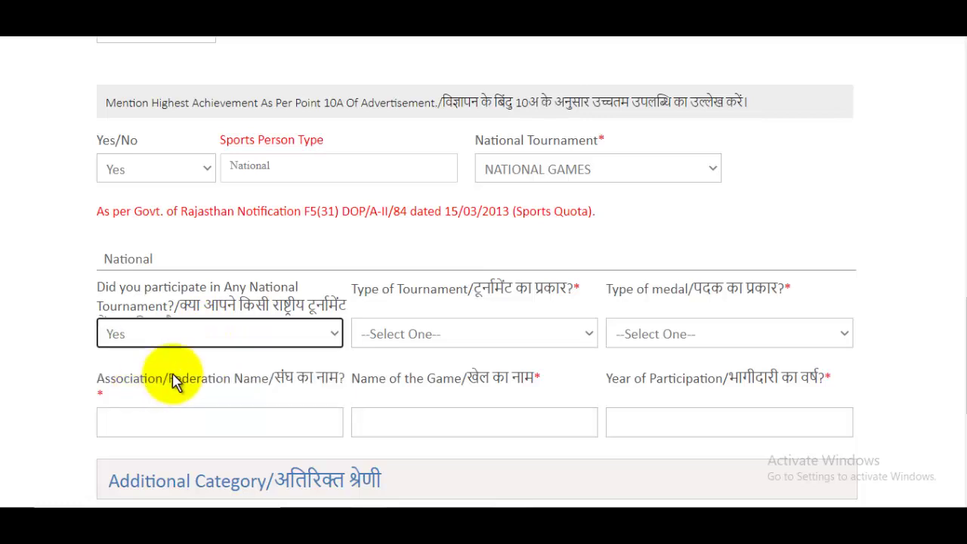
pyautogui.click(437, 340)
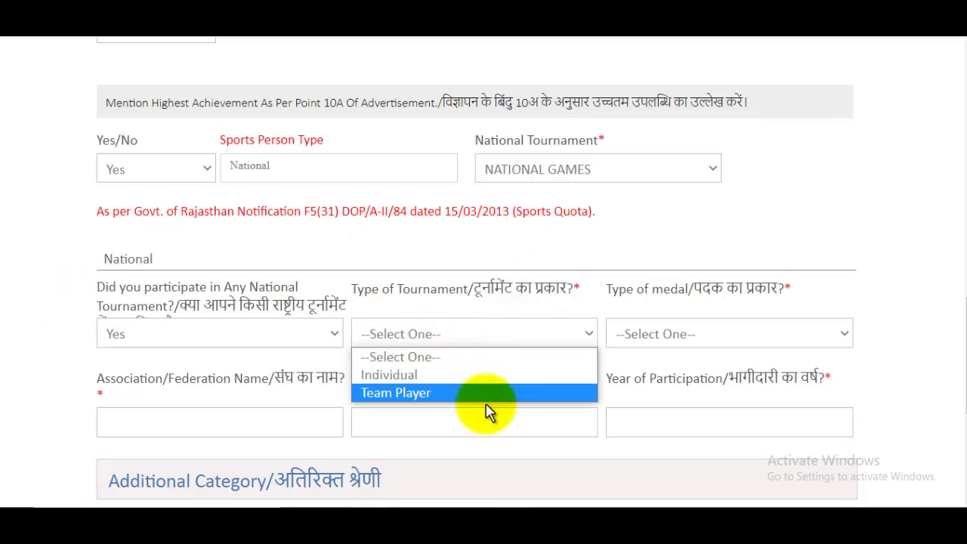
pyautogui.click(398, 374)
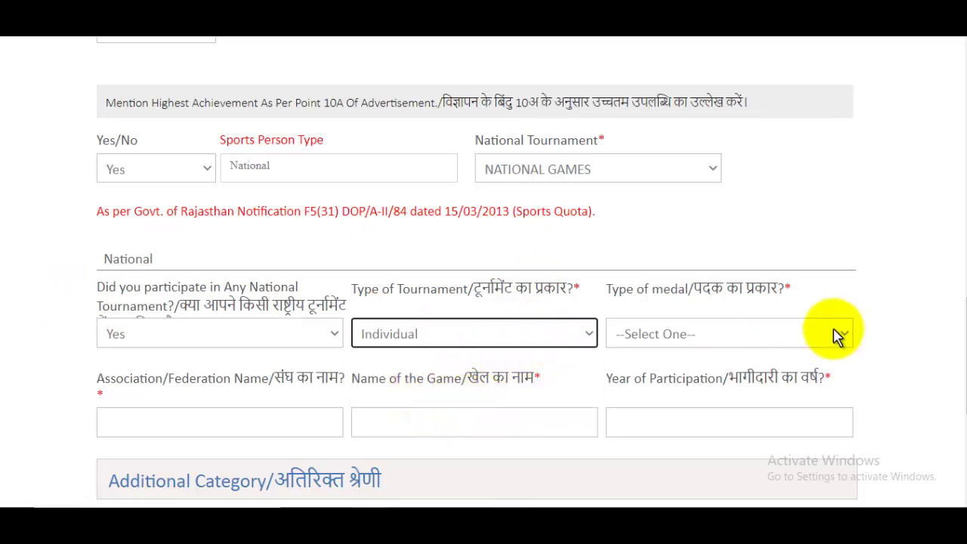
pyautogui.click(688, 336)
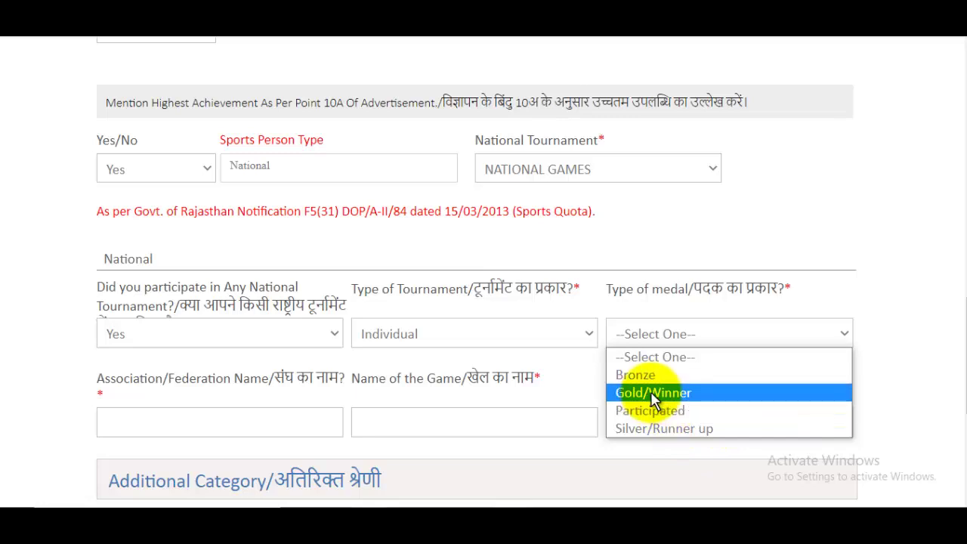
pyautogui.click(653, 396)
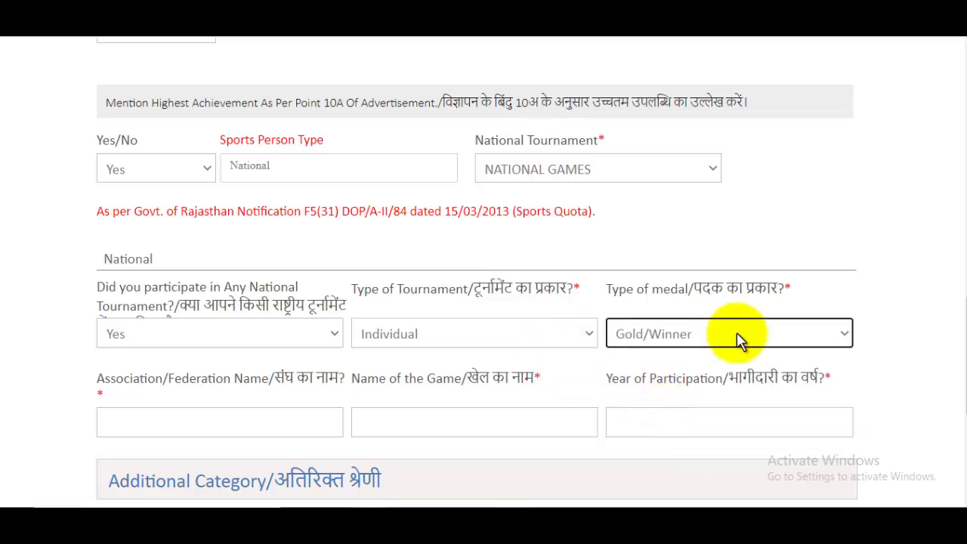
pyautogui.scroll(-2, 739, 340)
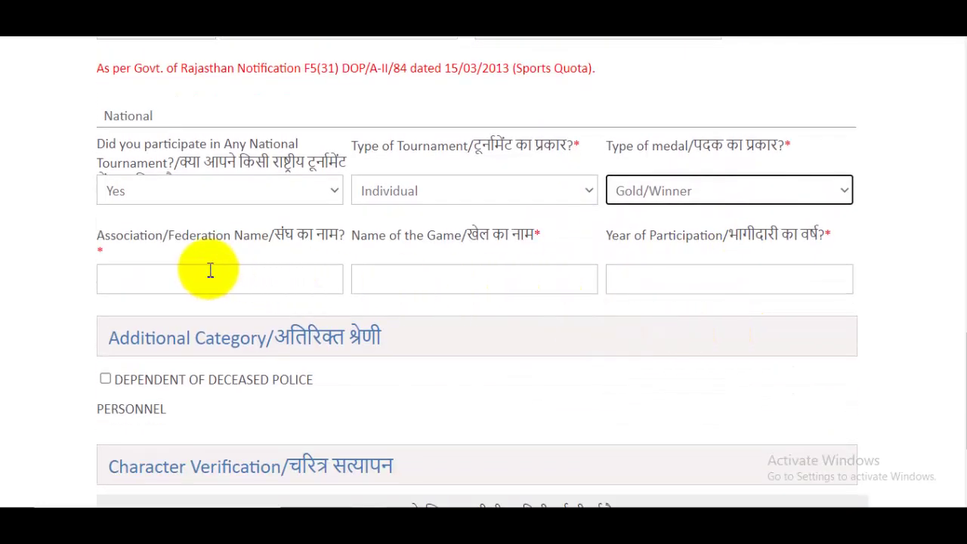
# Enter association FDAR, game Running and participation year 2021
pyautogui.click(244, 281)
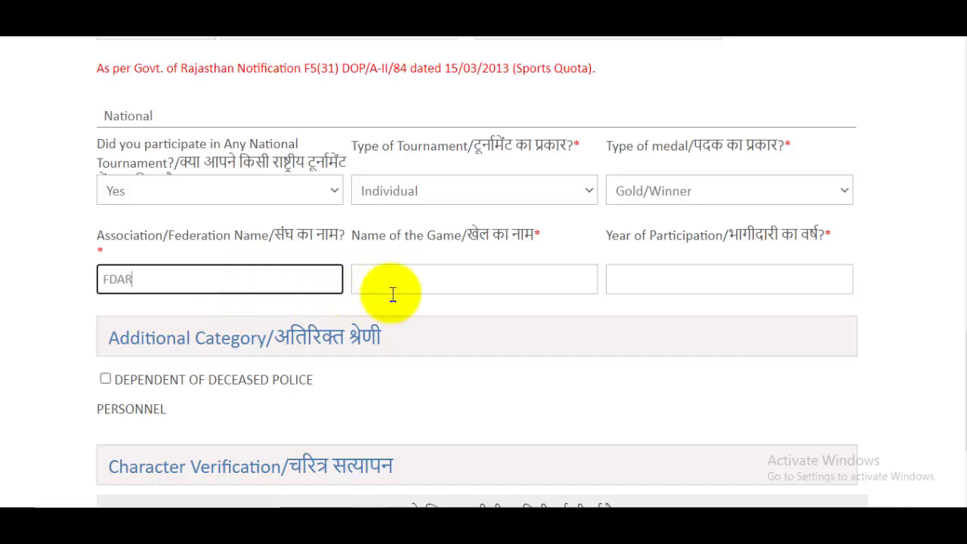
pyautogui.click(447, 283)
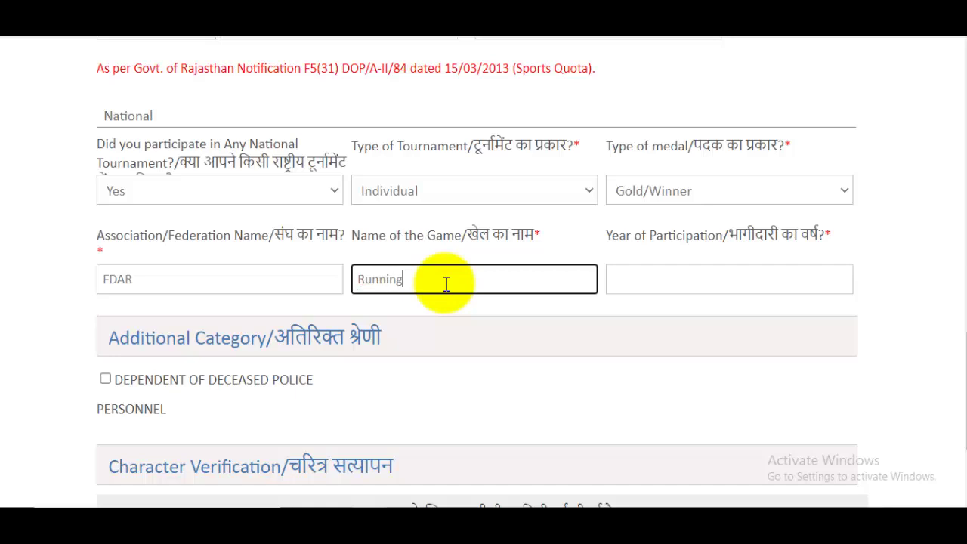
pyautogui.click(661, 281)
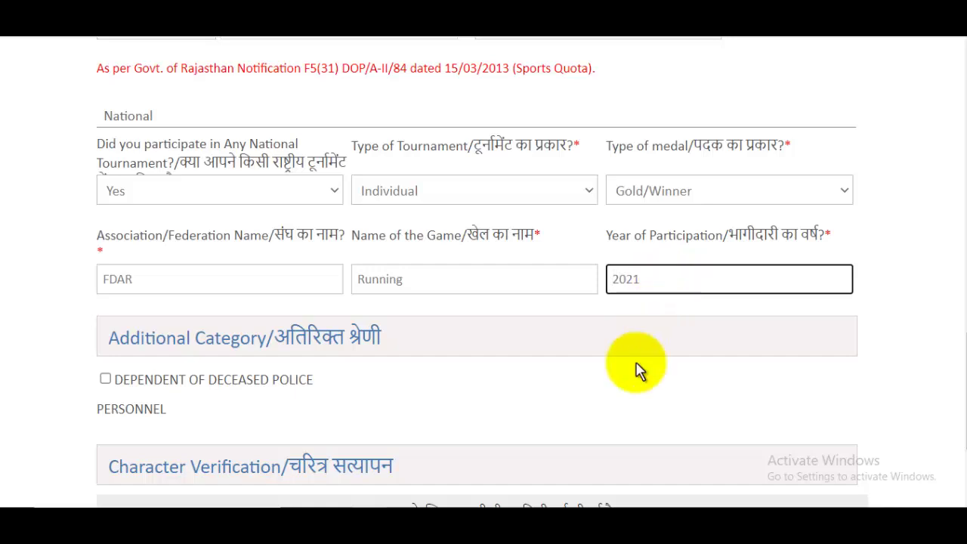
pyautogui.click(587, 355)
pyautogui.scroll(-2, 514, 325)
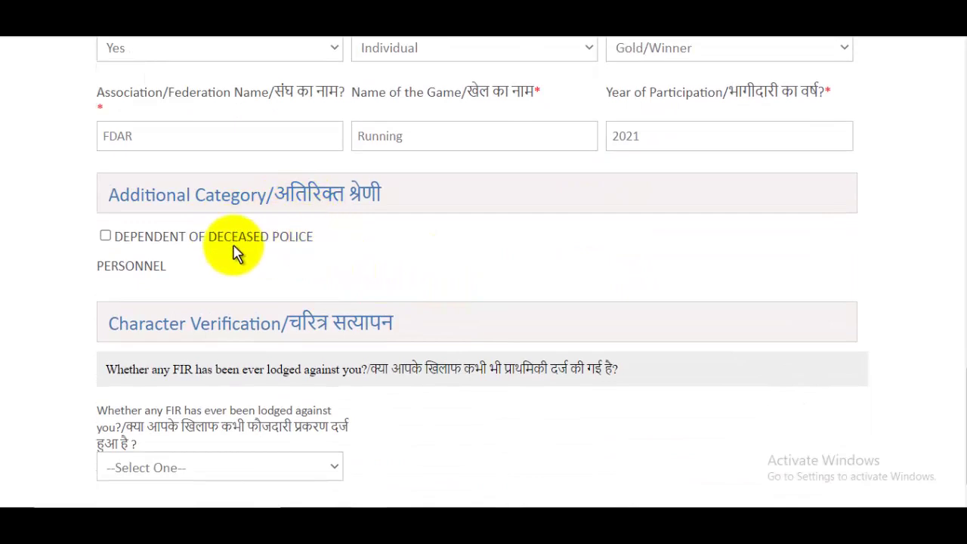
# Answer No to the Character Verification FIR question and continue to Qualification & Experience
pyautogui.scroll(-1, 378, 279)
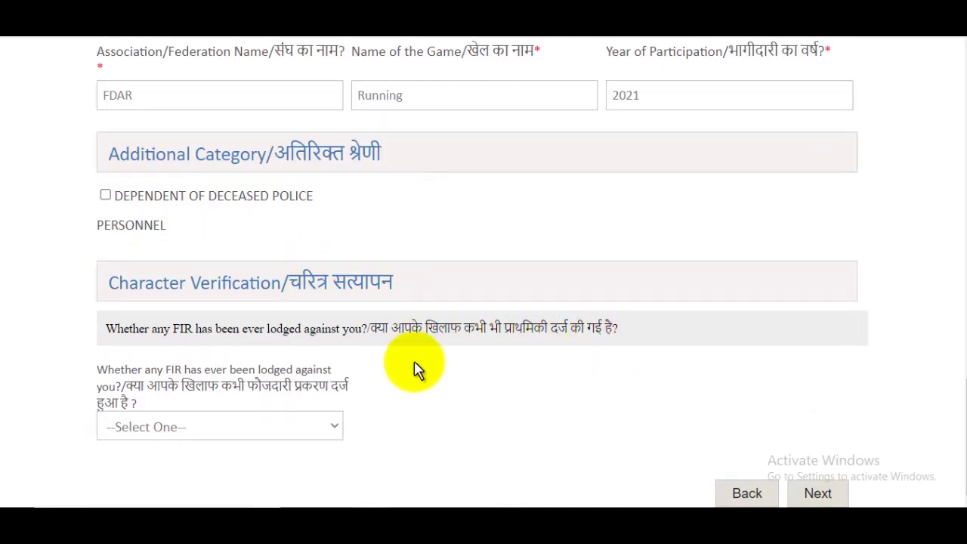
pyautogui.click(170, 429)
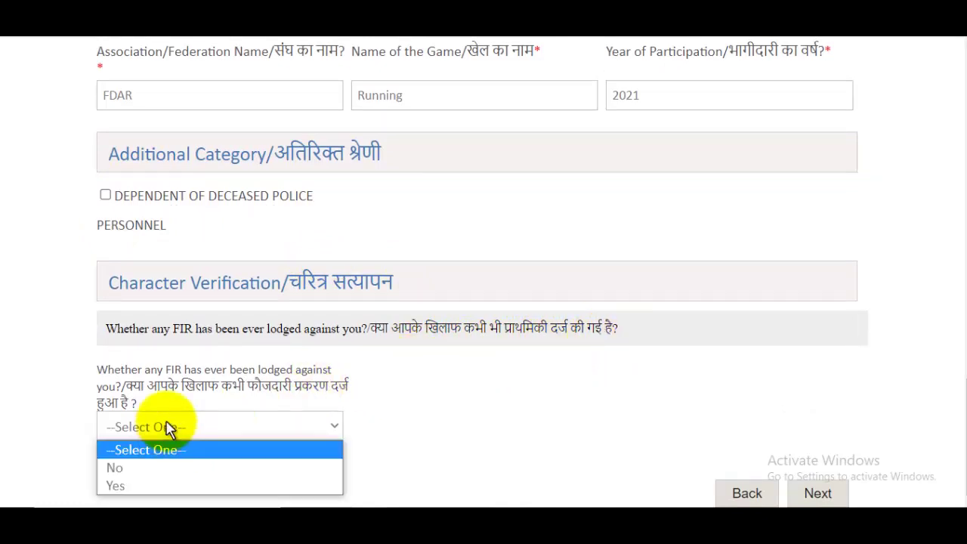
pyautogui.click(139, 470)
pyautogui.scroll(2, 484, 326)
pyautogui.scroll(-2, 485, 326)
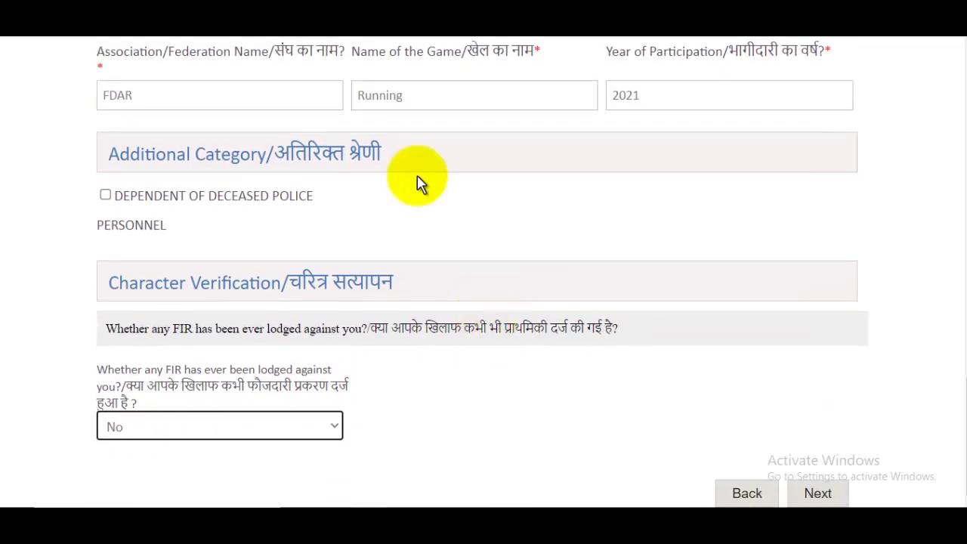
pyautogui.click(823, 495)
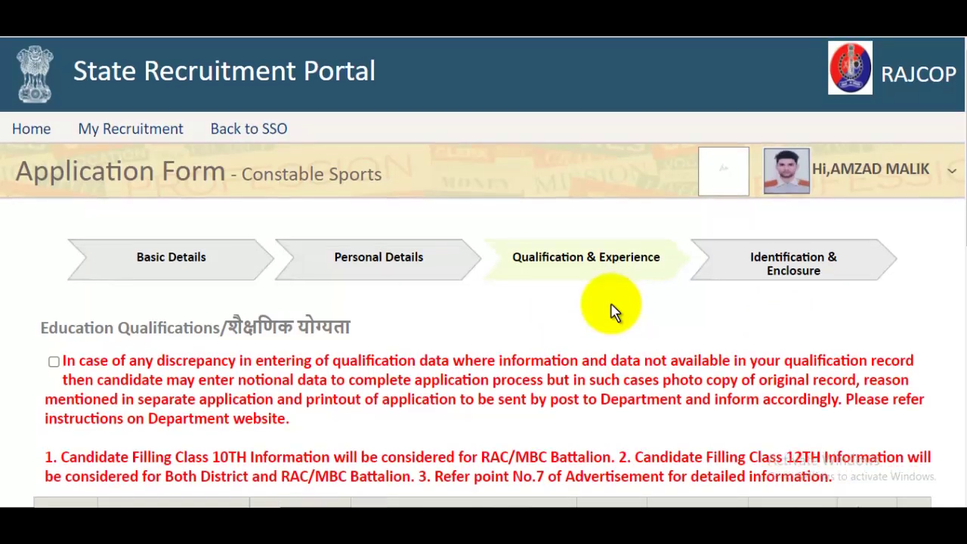
# Tick the qualification-data discrepancy declaration and read the RAC/MBC Battalion notes
pyautogui.scroll(-1, 615, 313)
pyautogui.click(56, 294)
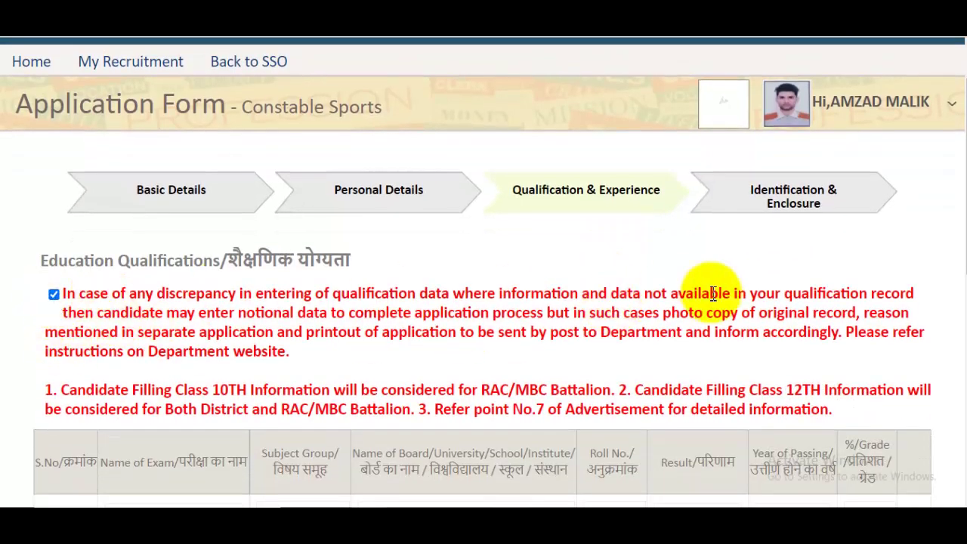
pyautogui.scroll(-3, 713, 244)
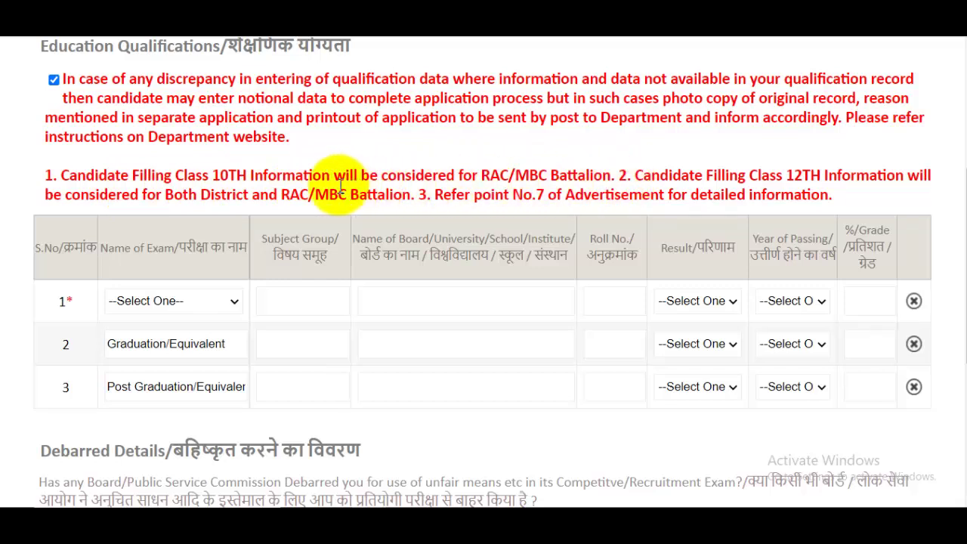
pyautogui.moveTo(597, 182); pyautogui.dragTo(445, 175)
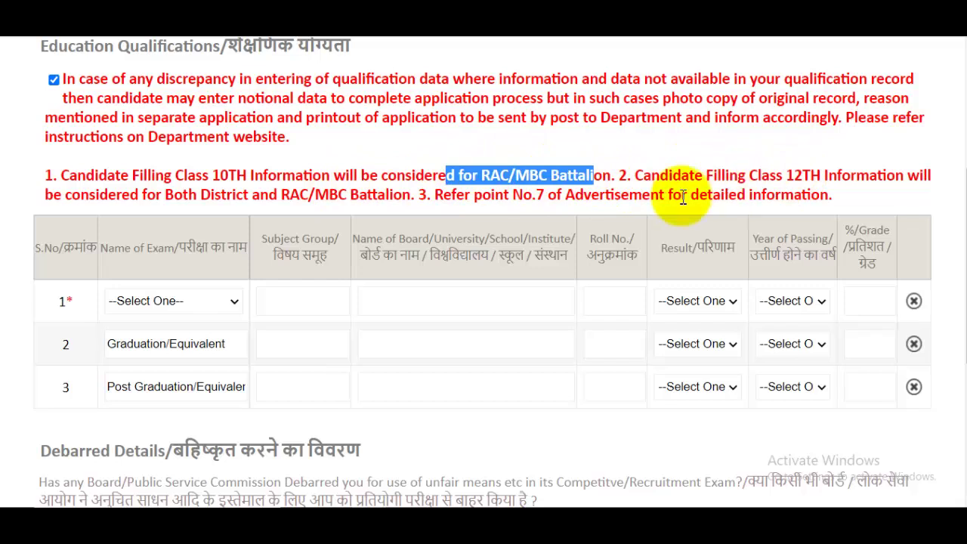
pyautogui.moveTo(215, 195); pyautogui.dragTo(268, 195)
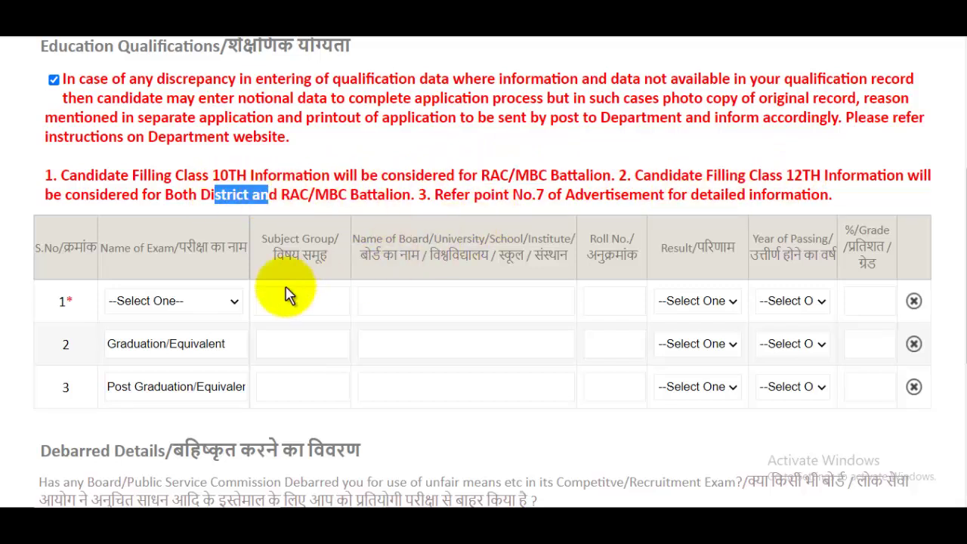
# Fill qualification row 1 with Secondary/Equivalent, ALL SUBJECT, UP Board and the roll number
pyautogui.click(156, 299)
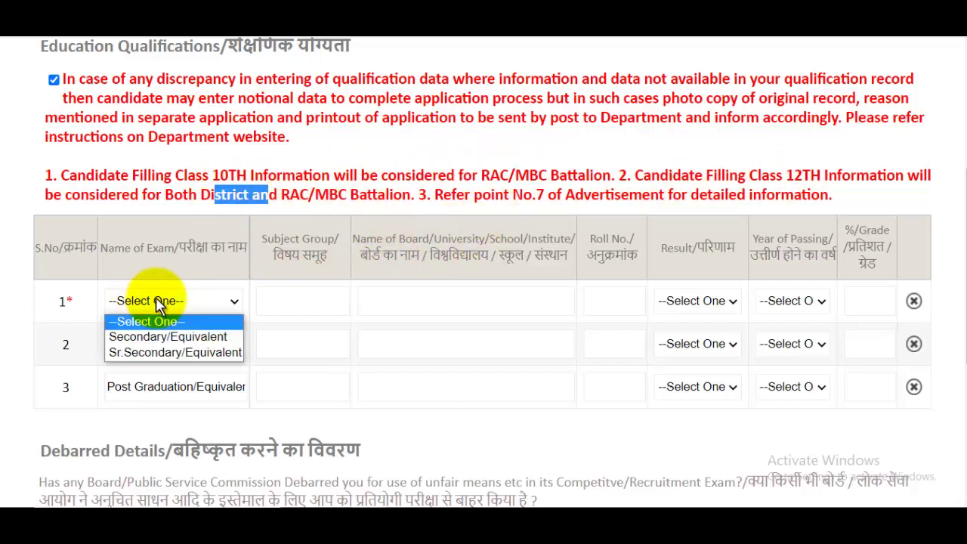
pyautogui.click(185, 340)
pyautogui.click(316, 300)
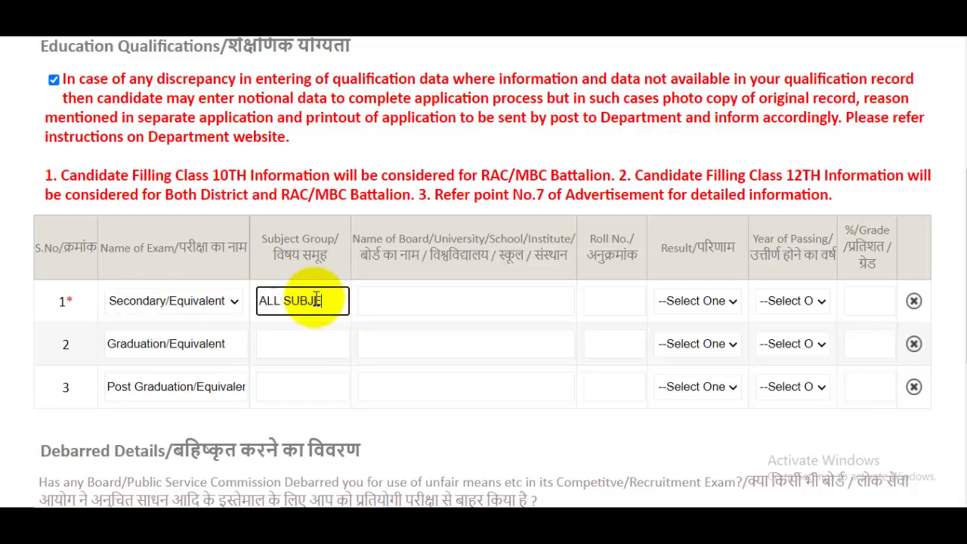
pyautogui.write('ALL SUBJECT')
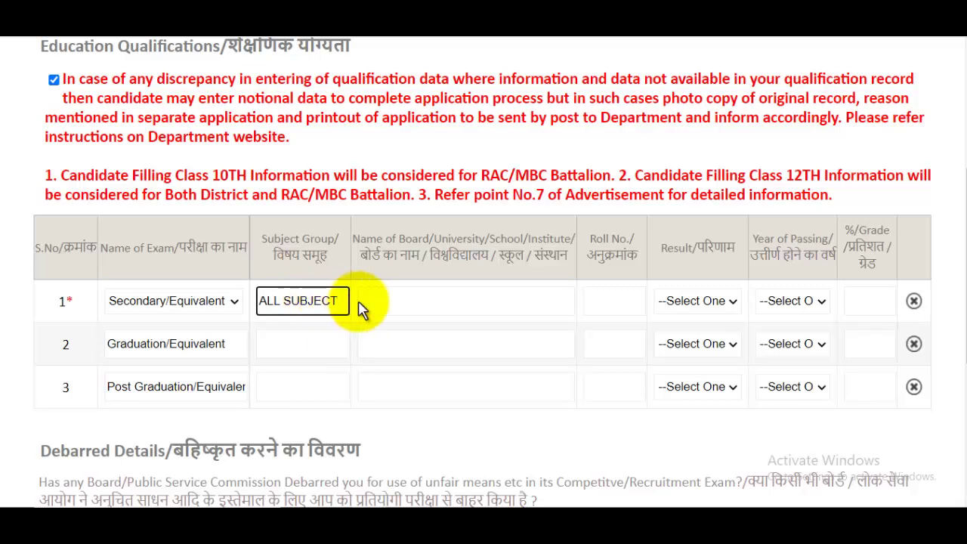
pyautogui.click(397, 302)
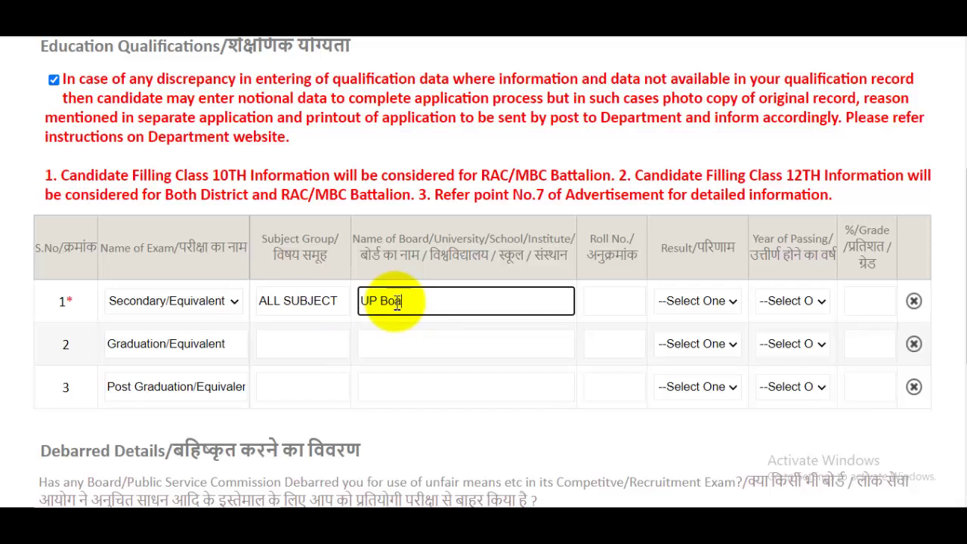
pyautogui.click(616, 304)
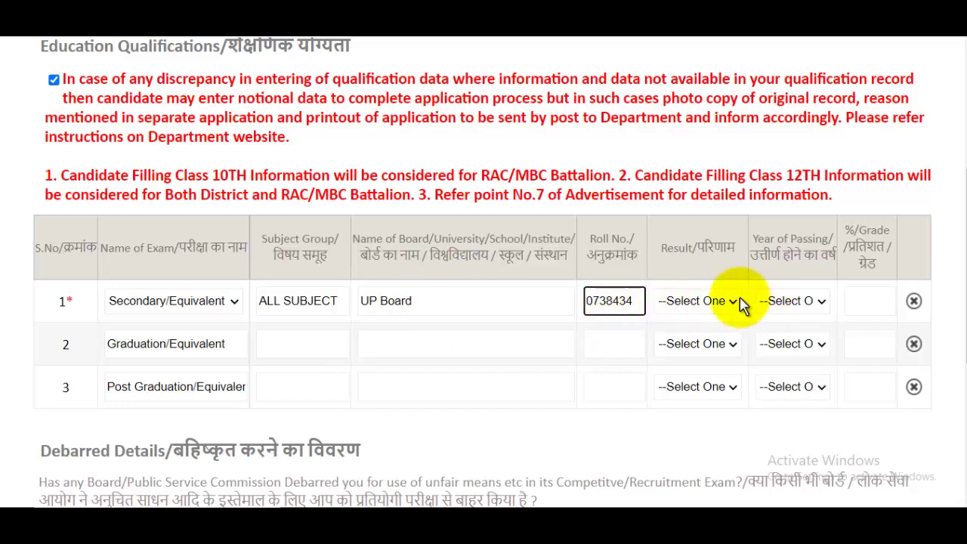
# Set row 1's result type to Percentage, passing year 2015 and marks 97
pyautogui.click(710, 300)
pyautogui.click(711, 304)
pyautogui.click(710, 304)
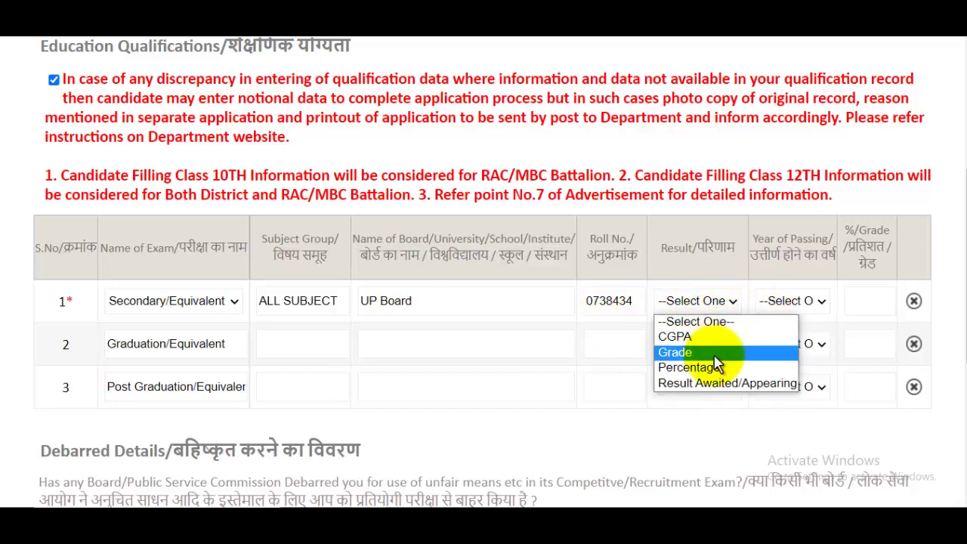
pyautogui.click(671, 368)
pyautogui.click(792, 301)
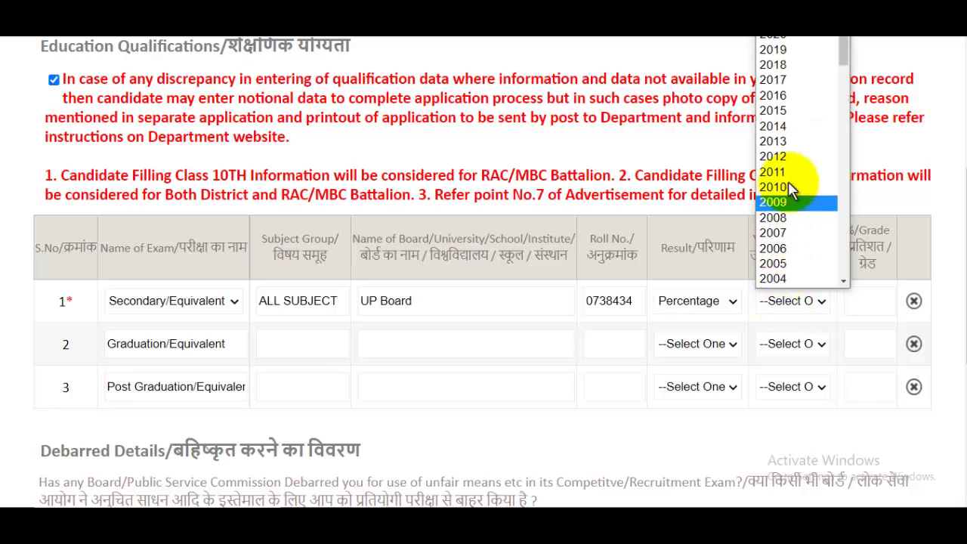
pyautogui.click(785, 111)
pyautogui.click(870, 302)
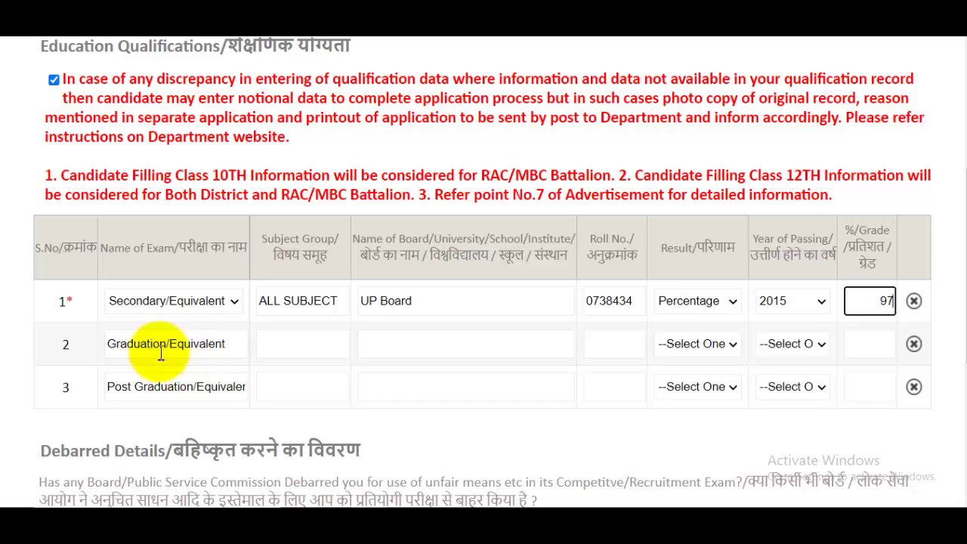
pyautogui.click(301, 347)
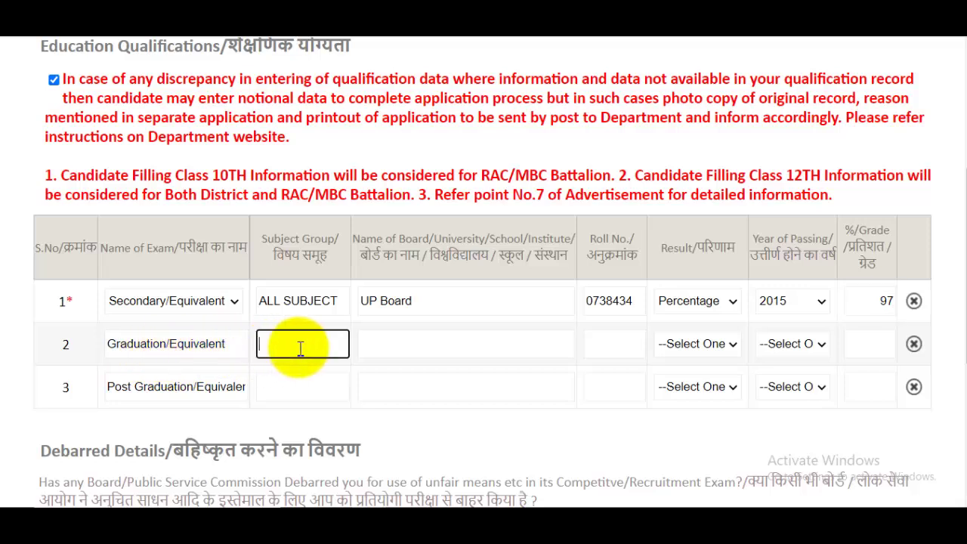
pyautogui.click(162, 306)
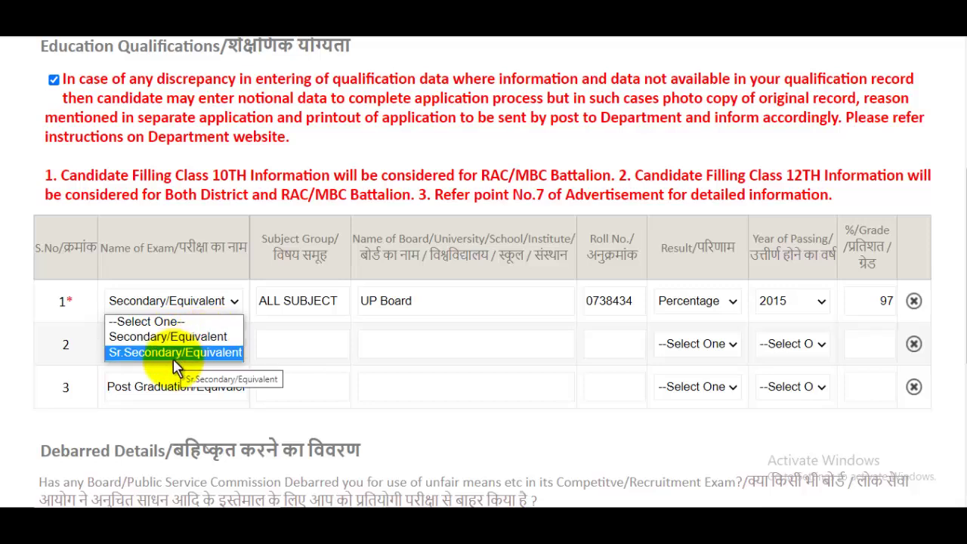
# Change row 1's exam to Sr.Secondary/Equivalent (2017, 97) and continue to Identification & Enclosure
pyautogui.click(172, 358)
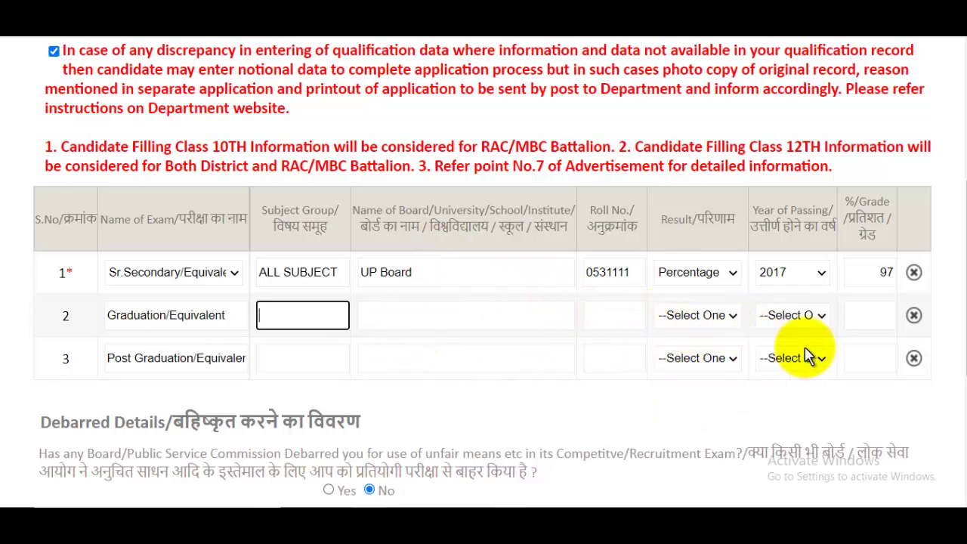
pyautogui.scroll(-4, 626, 280)
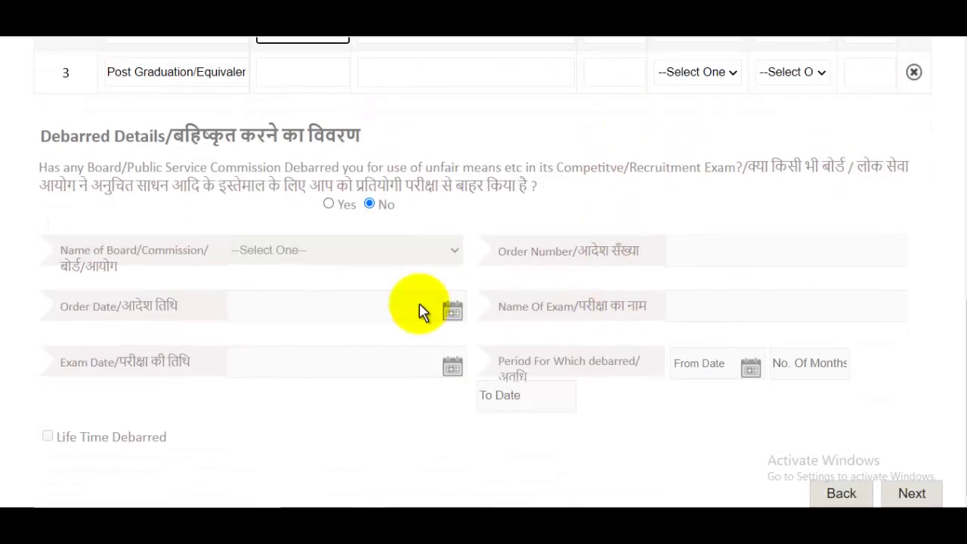
pyautogui.click(912, 494)
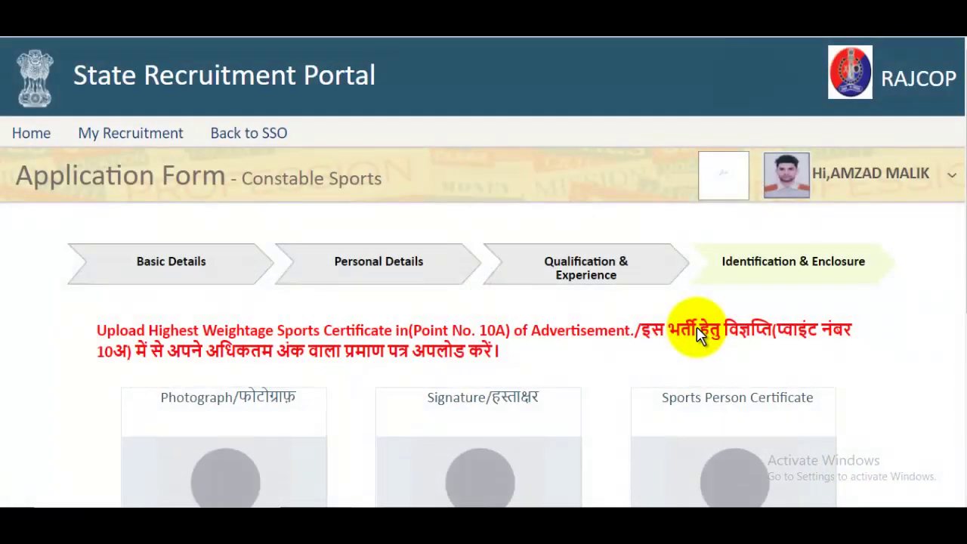
# Upload 50Kbplusphoto from the Pictures folder as the photograph
pyautogui.scroll(-3, 691, 316)
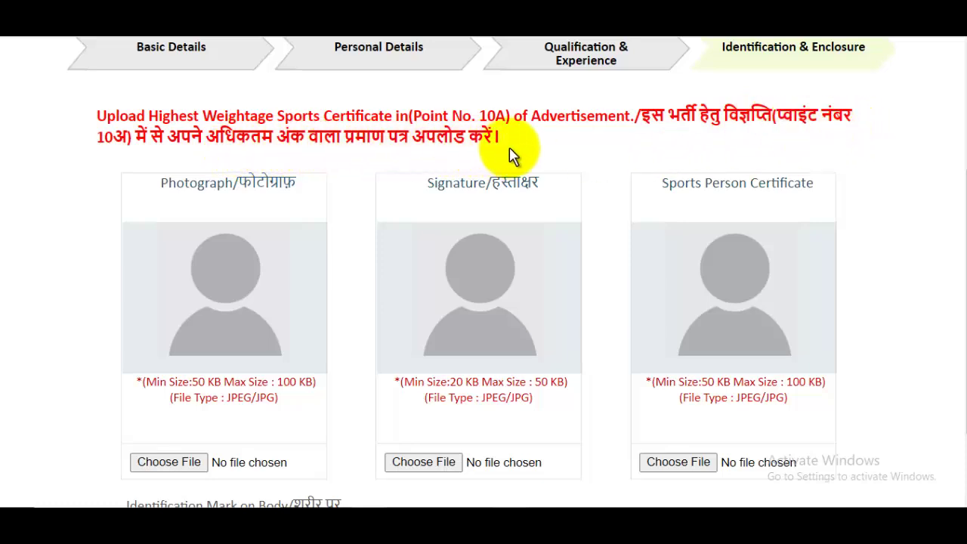
pyautogui.scroll(2, 521, 211)
pyautogui.scroll(-2, 212, 287)
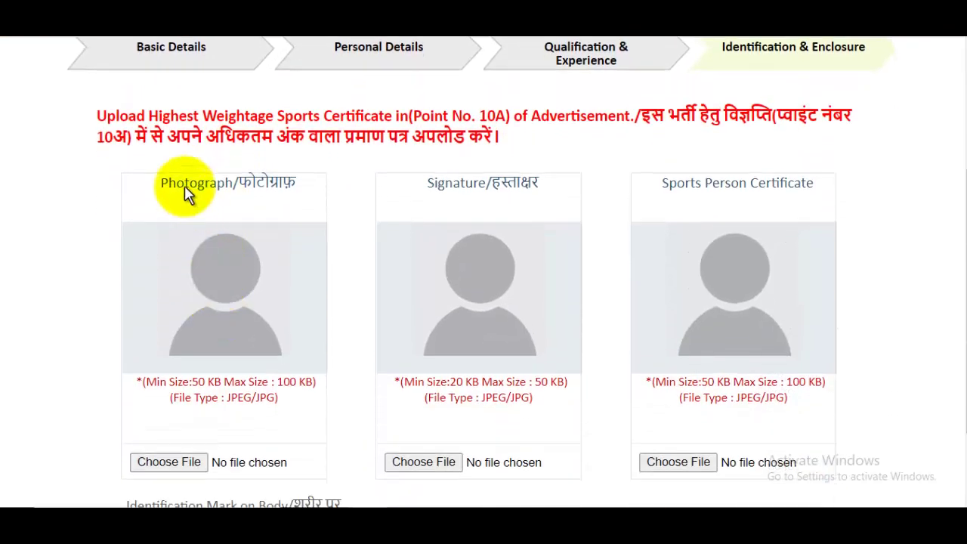
pyautogui.scroll(-2, 186, 195)
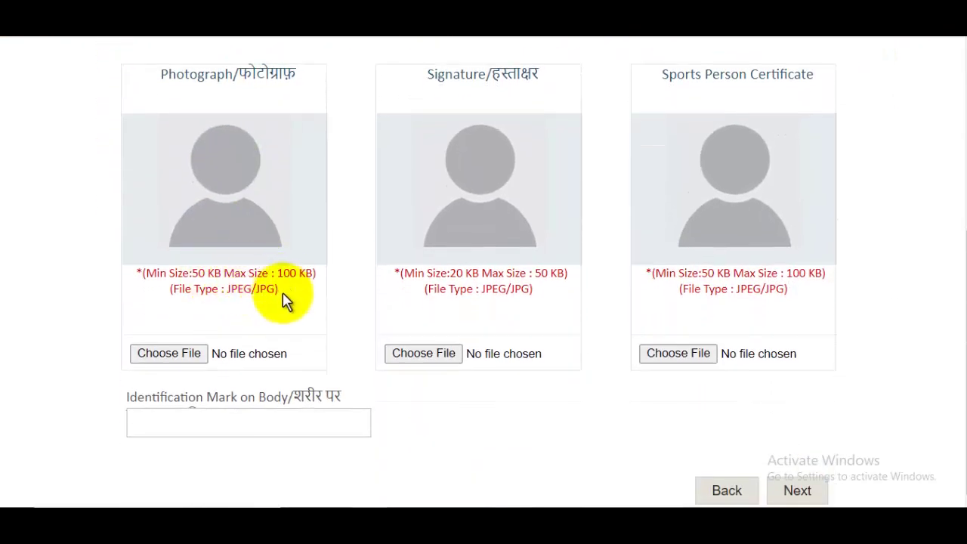
pyautogui.click(188, 354)
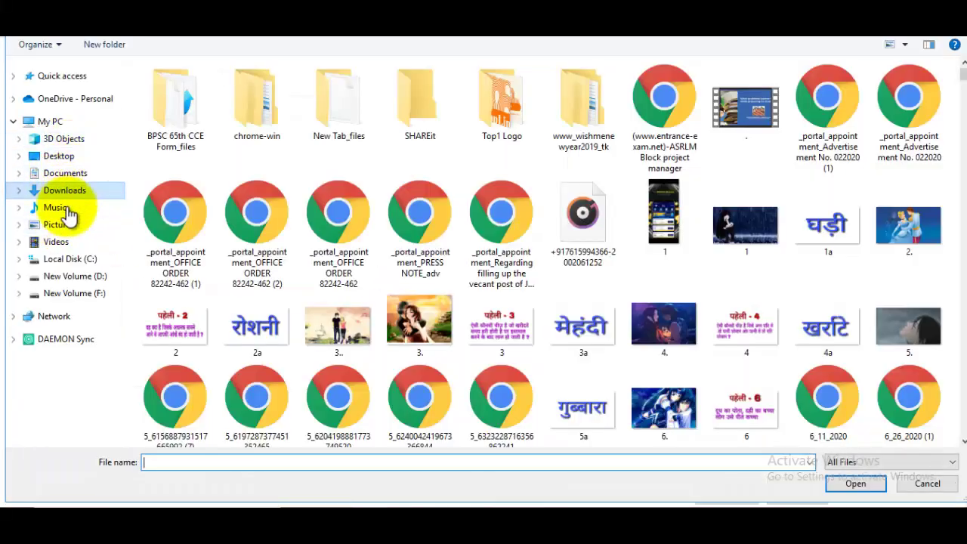
pyautogui.click(97, 222)
pyautogui.click(656, 114)
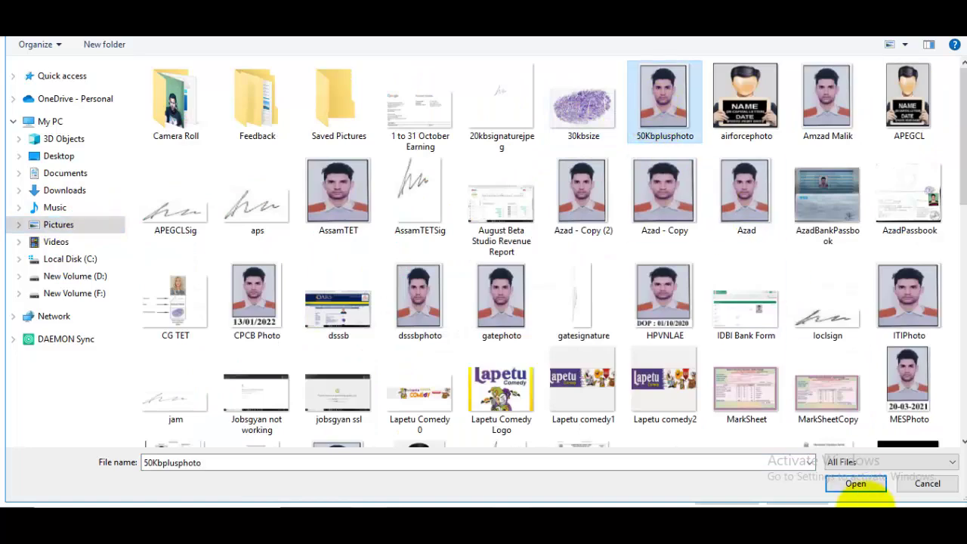
pyautogui.click(856, 485)
# Upload 20kbsignaturejpeg as the signature image
pyautogui.scroll(1, 449, 248)
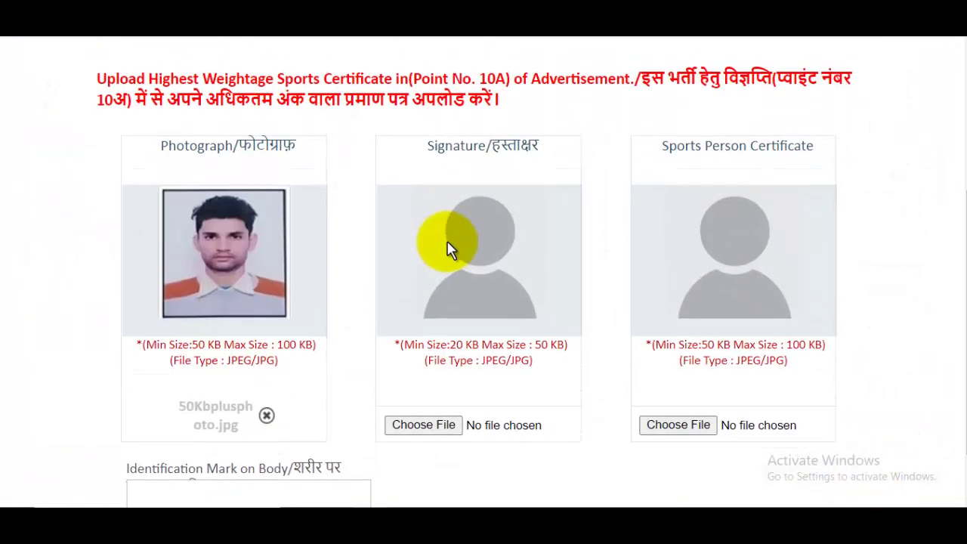
pyautogui.scroll(-1, 453, 244)
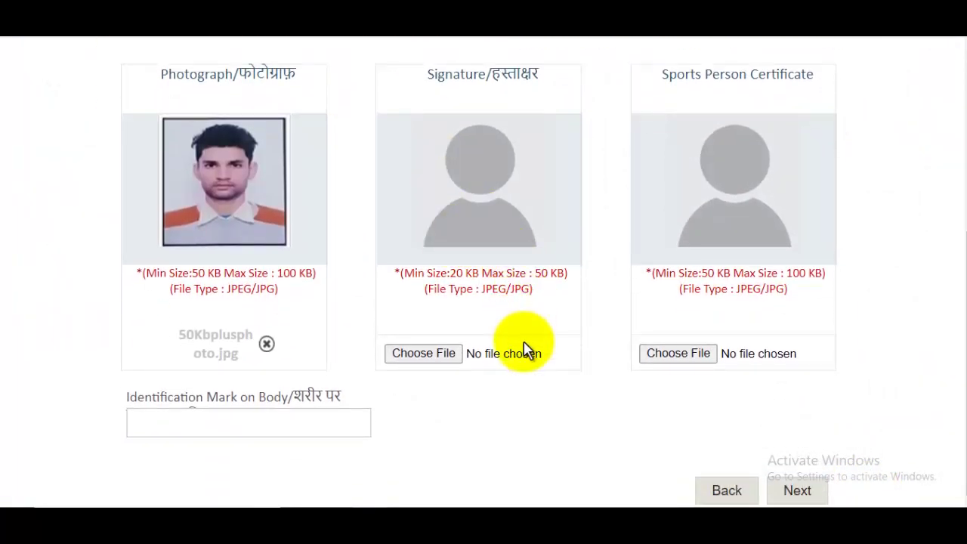
pyautogui.click(425, 354)
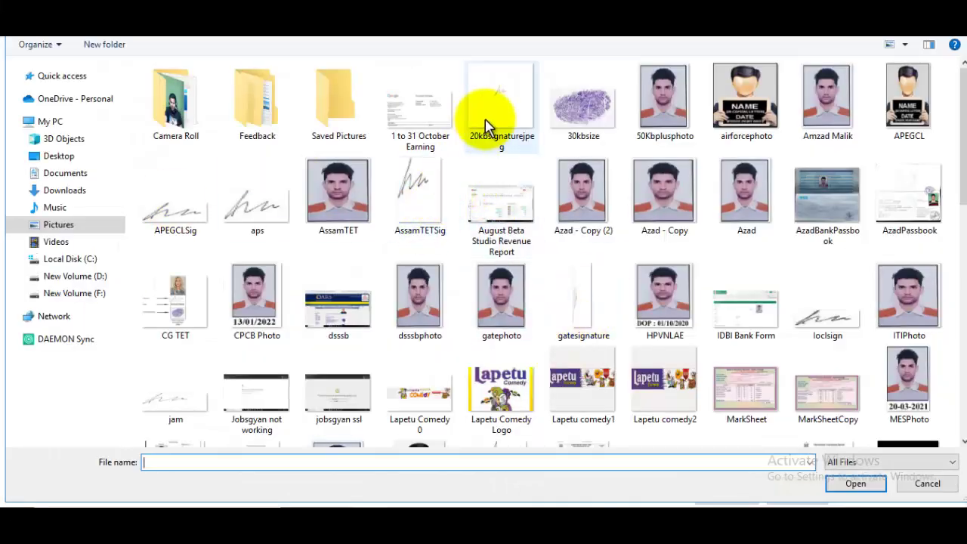
pyautogui.click(487, 129)
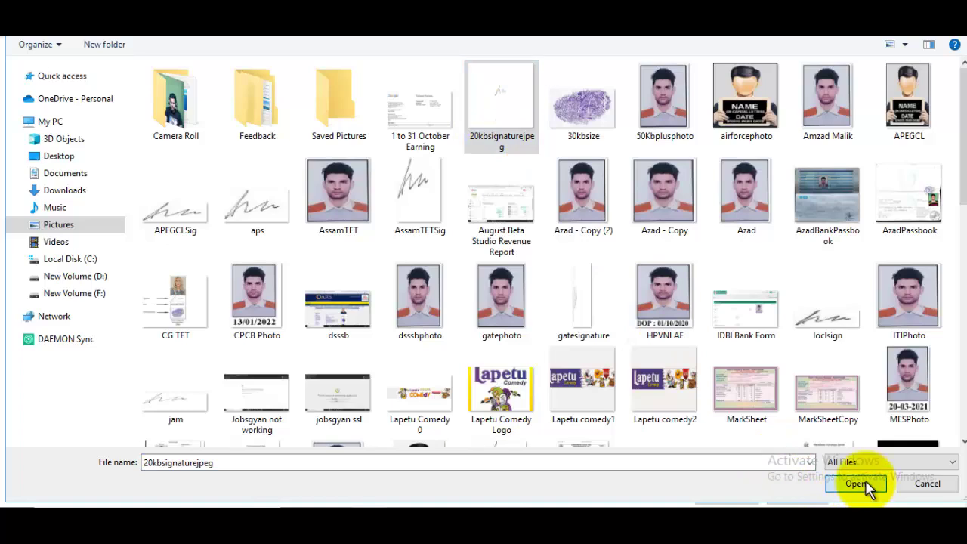
pyautogui.click(859, 483)
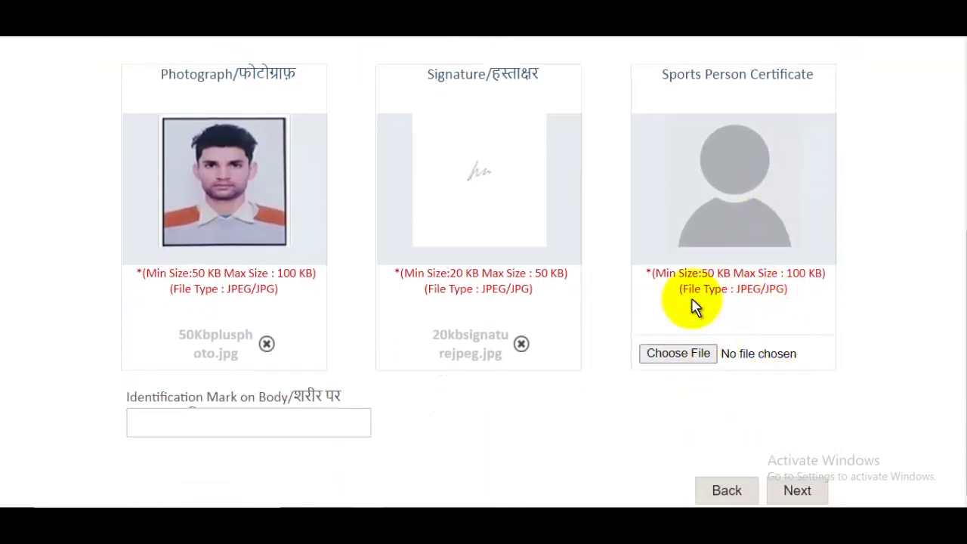
# Attach 50Kbplusphoto as the Sports Person Certificate file
pyautogui.click(687, 356)
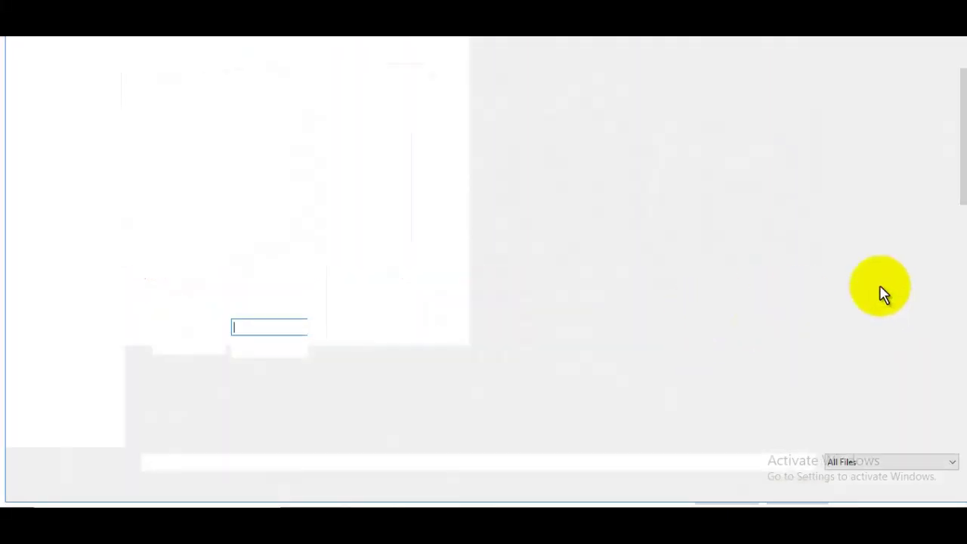
pyautogui.scroll(-3, 964, 159)
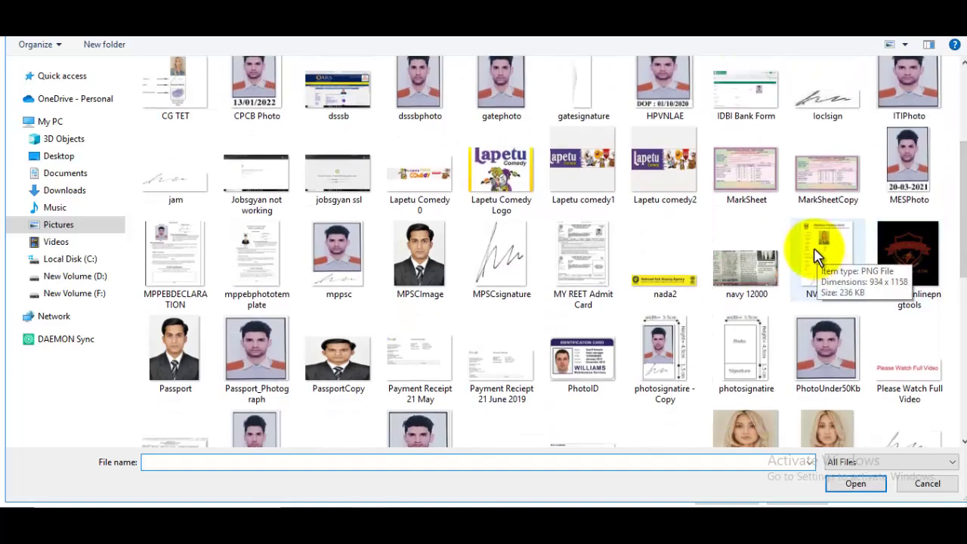
pyautogui.click(742, 203)
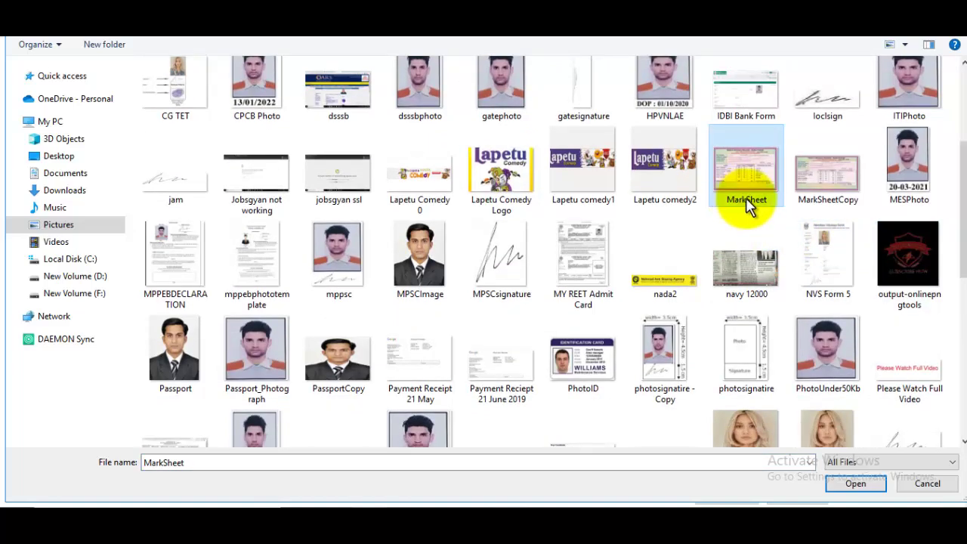
pyautogui.scroll(3, 737, 198)
pyautogui.click(660, 117)
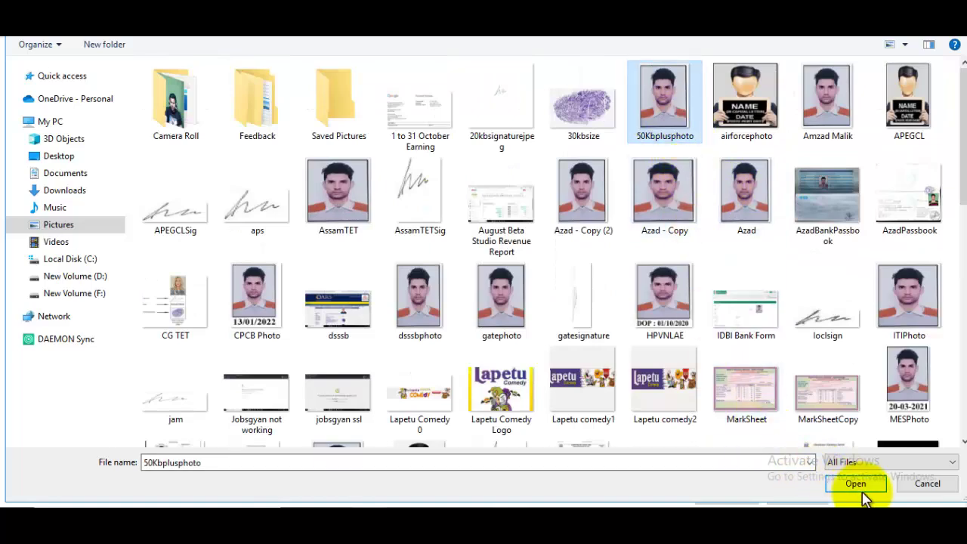
pyautogui.click(855, 484)
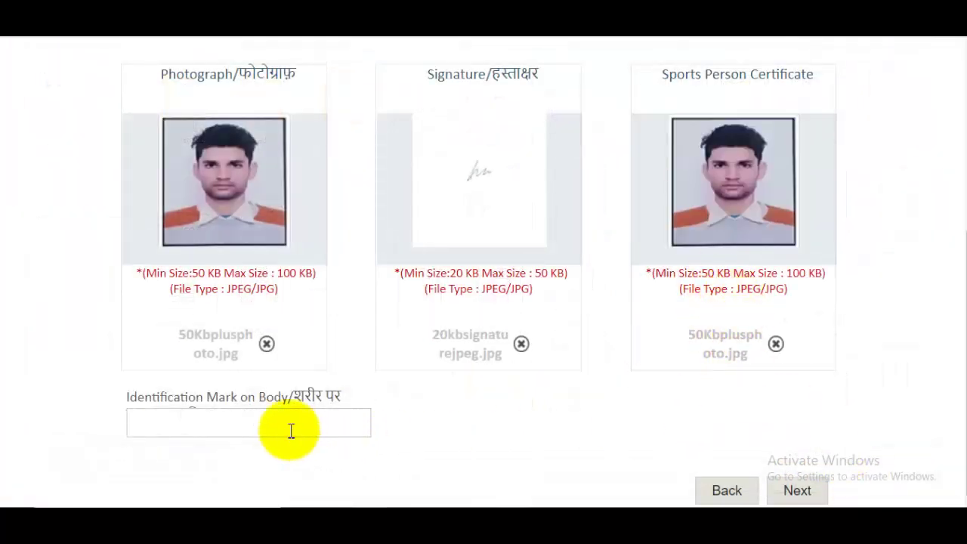
# Enter 'Mole On My Chick' as the identification mark and go to the Application Preview
pyautogui.tripleClick(767, 78)
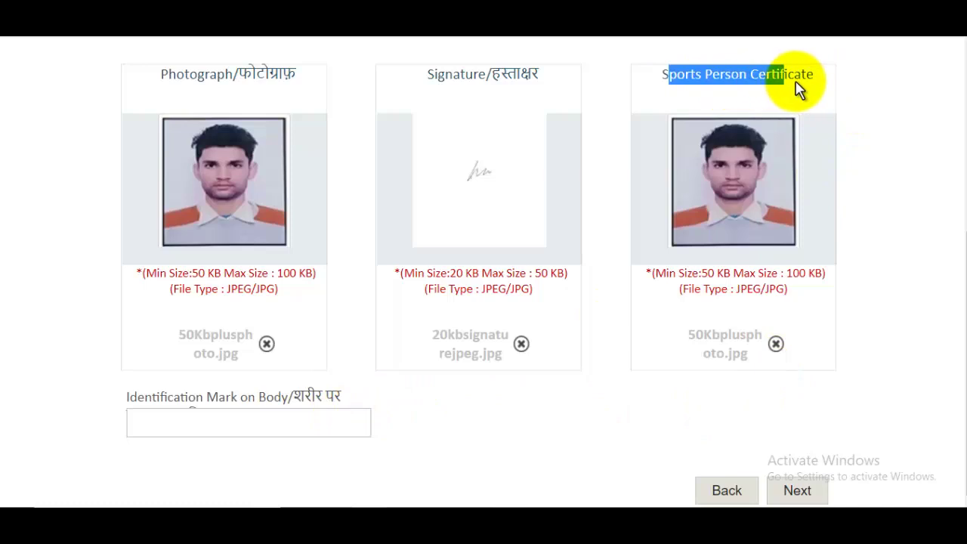
pyautogui.click(281, 423)
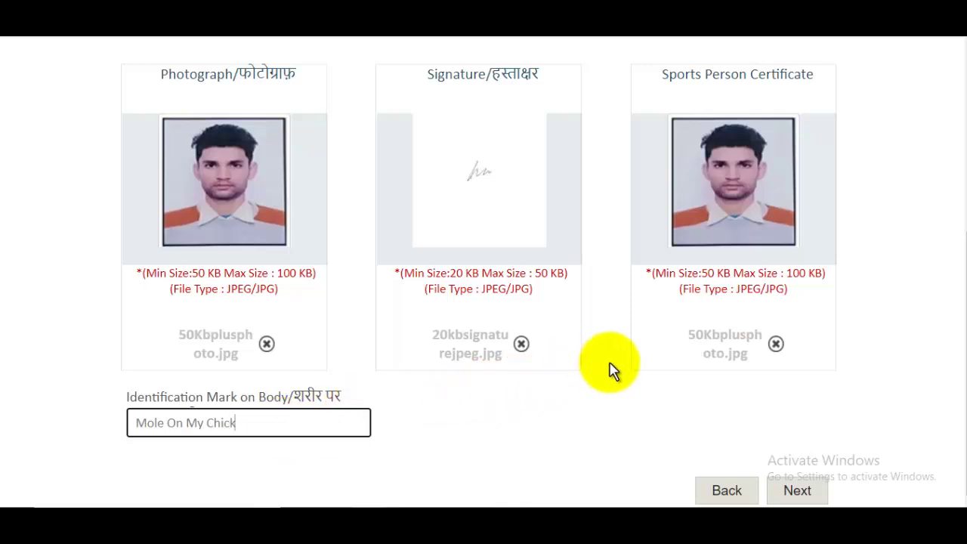
pyautogui.click(797, 490)
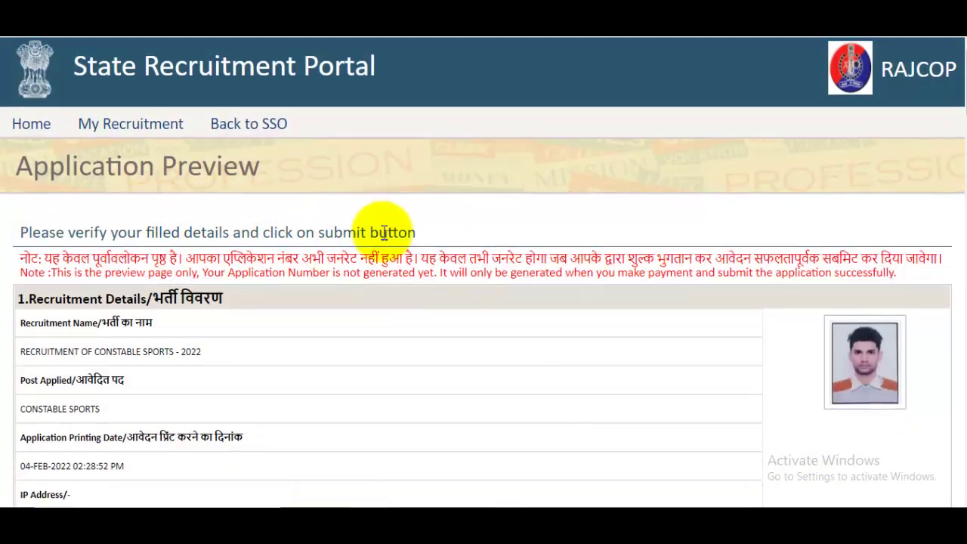
pyautogui.scroll(-2, 454, 234)
# Accept the preview declaration and proceed to the 500/- fee payment page
pyautogui.moveTo(956, 90); pyautogui.dragTo(859, 406)
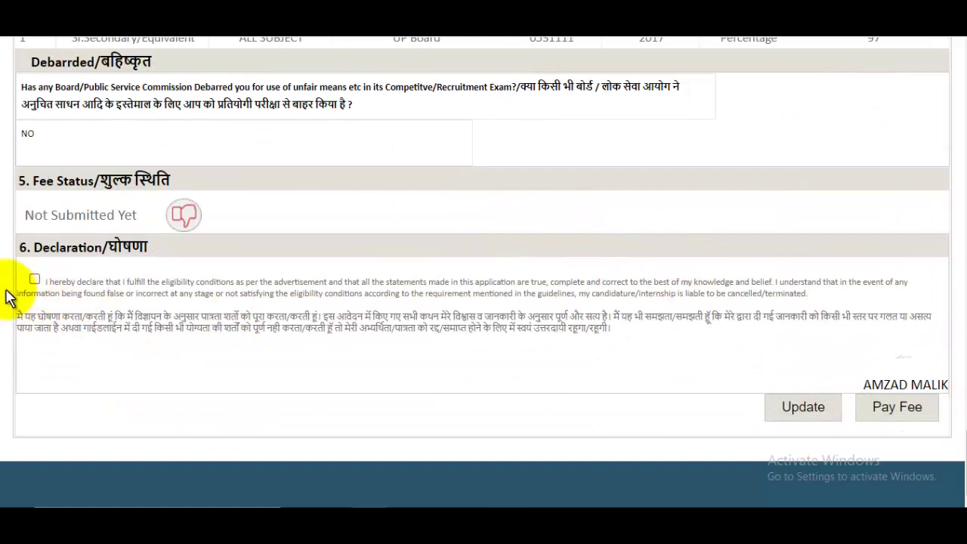
pyautogui.click(34, 279)
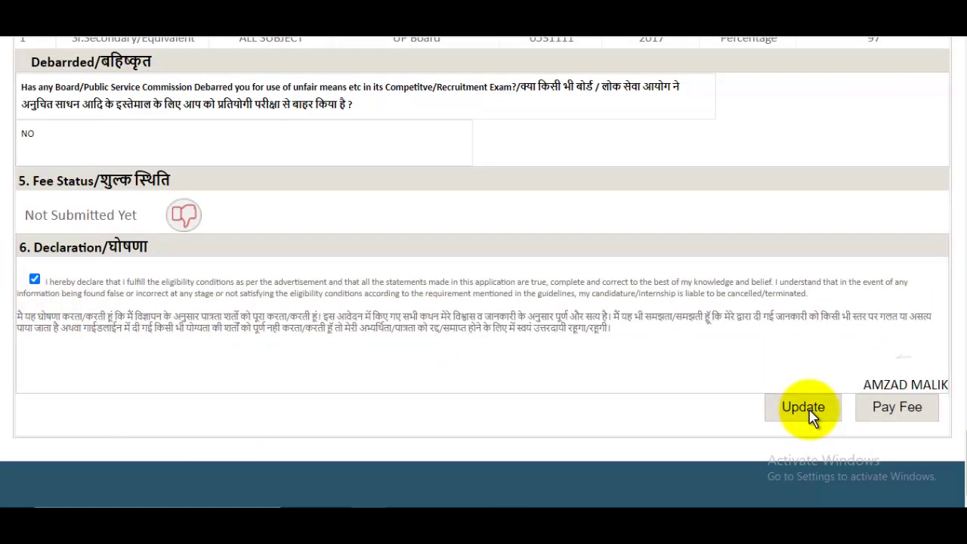
pyautogui.click(896, 412)
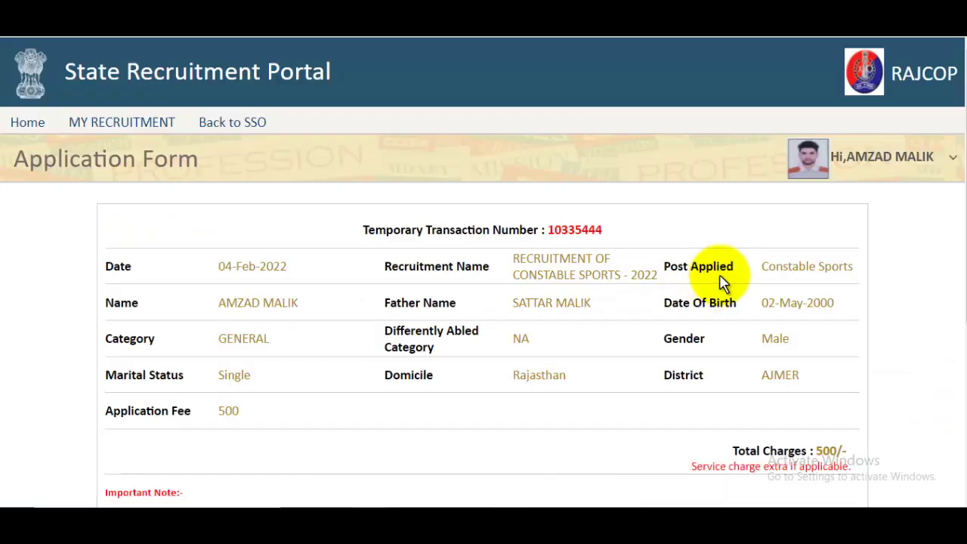
# Start the fee payment and confirm both alerts, including the do-not-refresh warning
pyautogui.scroll(-4, 722, 281)
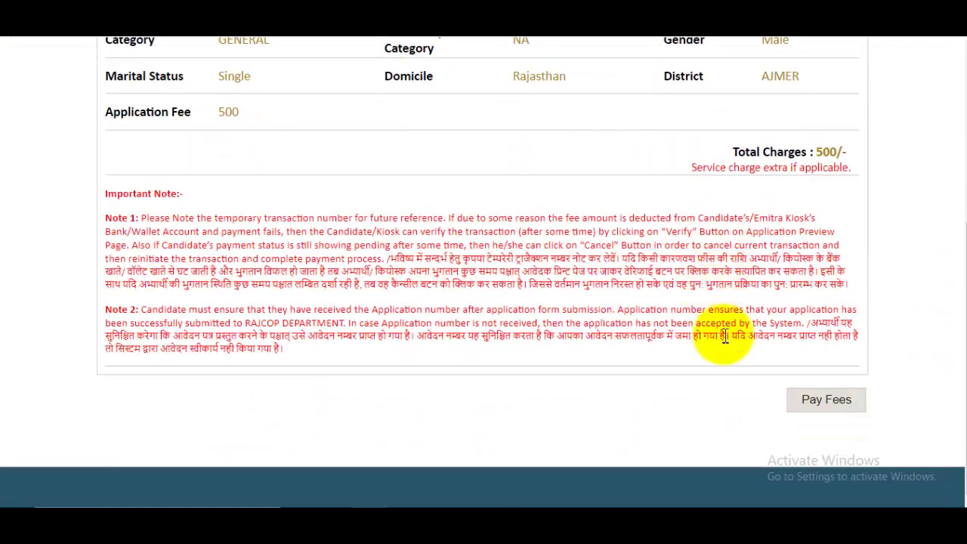
pyautogui.click(826, 400)
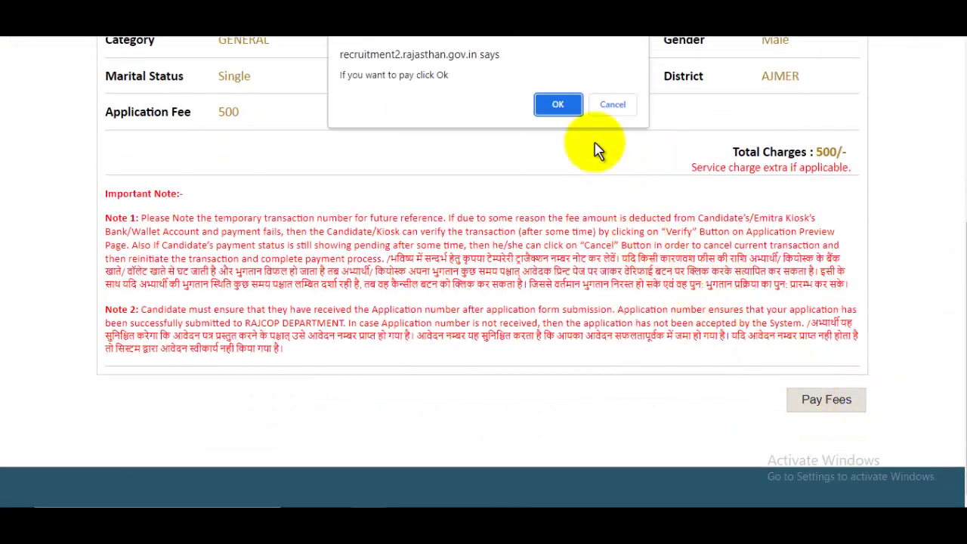
pyautogui.click(558, 104)
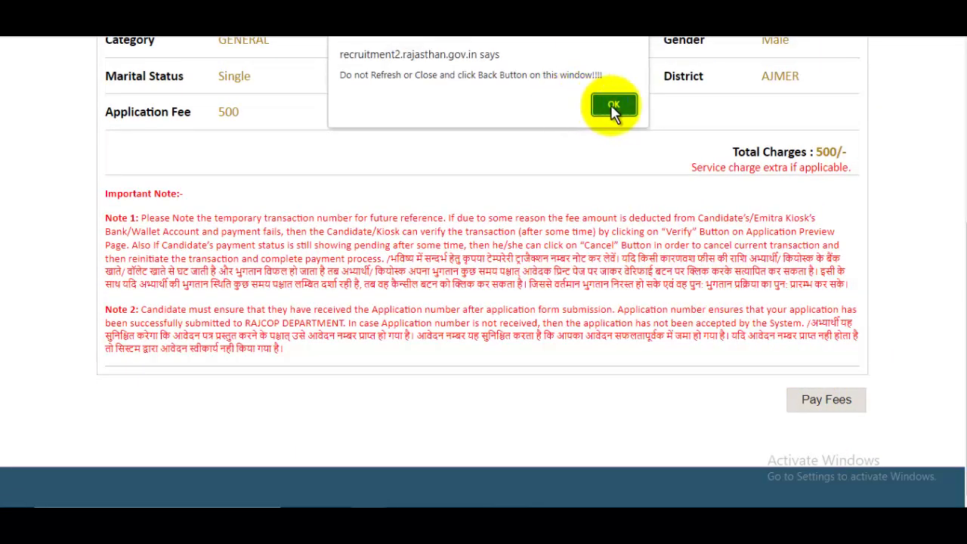
pyautogui.click(612, 104)
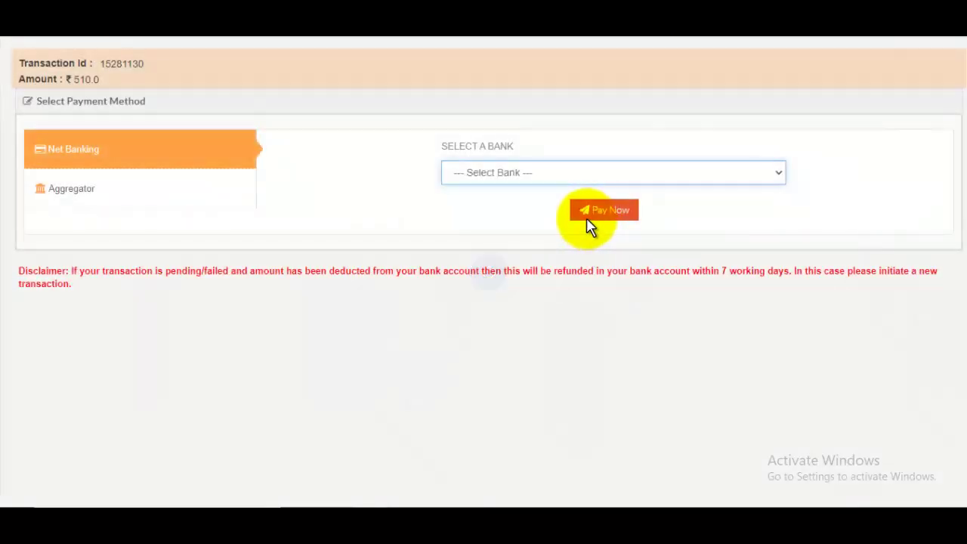
# Route the ₹510.00 payment through the BILLDESK aggregator to its checkout page
pyautogui.click(48, 192)
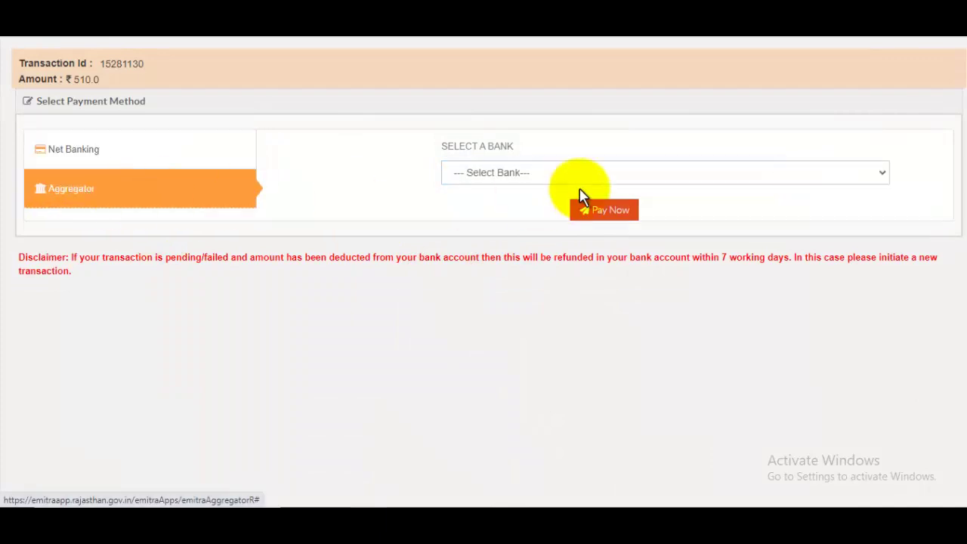
pyautogui.click(519, 173)
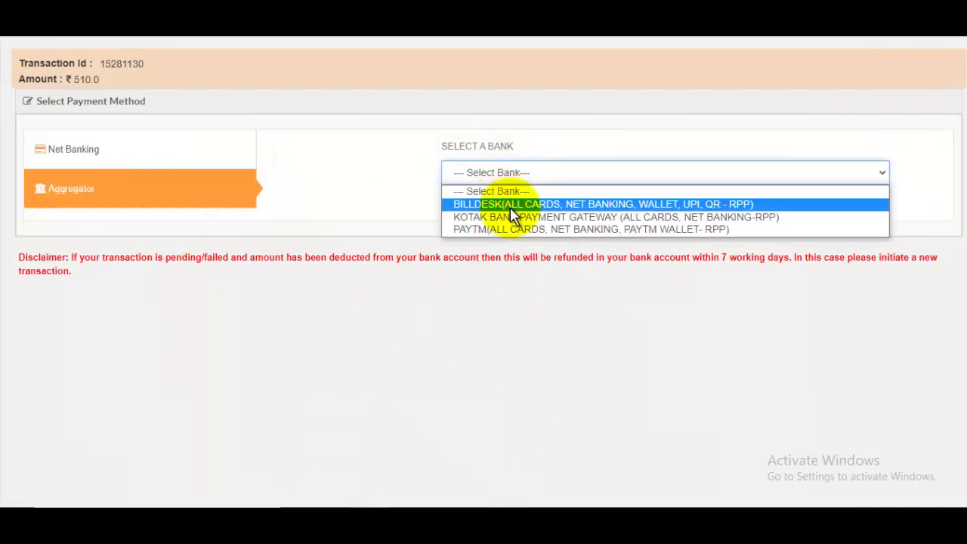
pyautogui.click(510, 204)
pyautogui.scroll(-2, 605, 265)
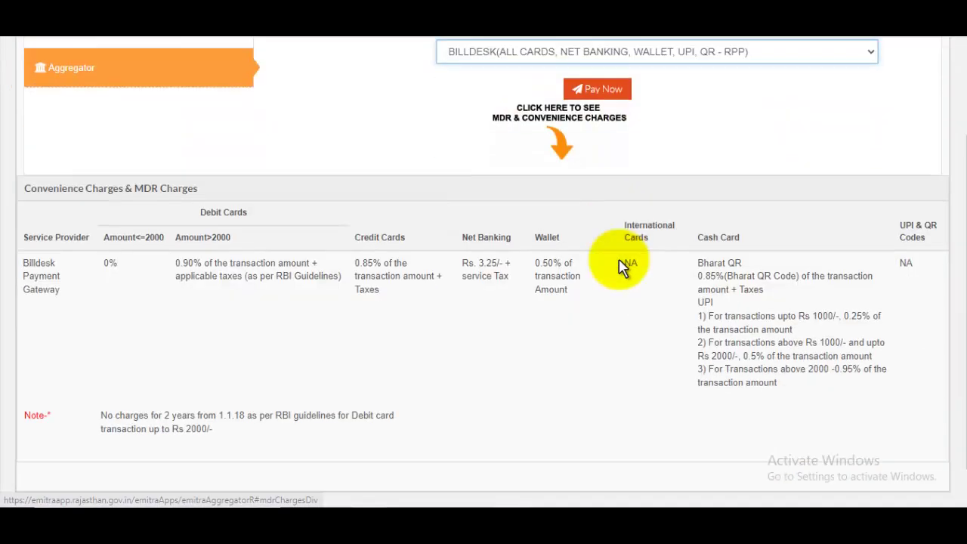
pyautogui.scroll(2, 600, 266)
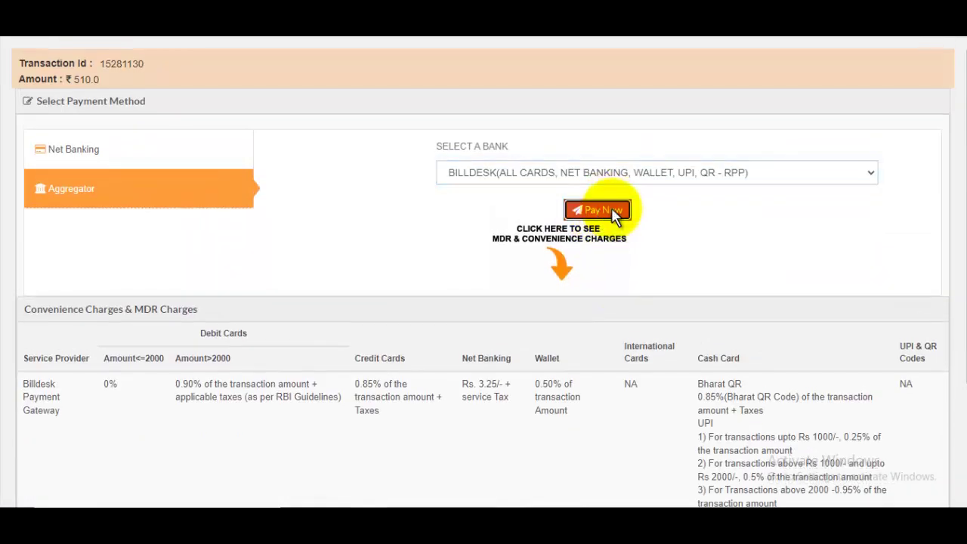
pyautogui.click(614, 214)
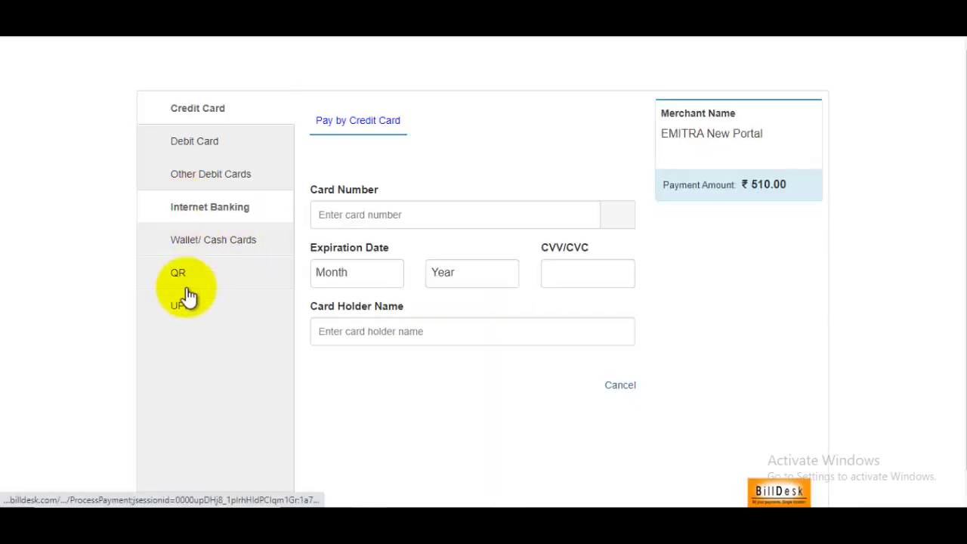
# Choose Debit Card in BillDesk, then switch to the JobsGyan post's YouTube channel page
pyautogui.click(204, 177)
pyautogui.click(207, 143)
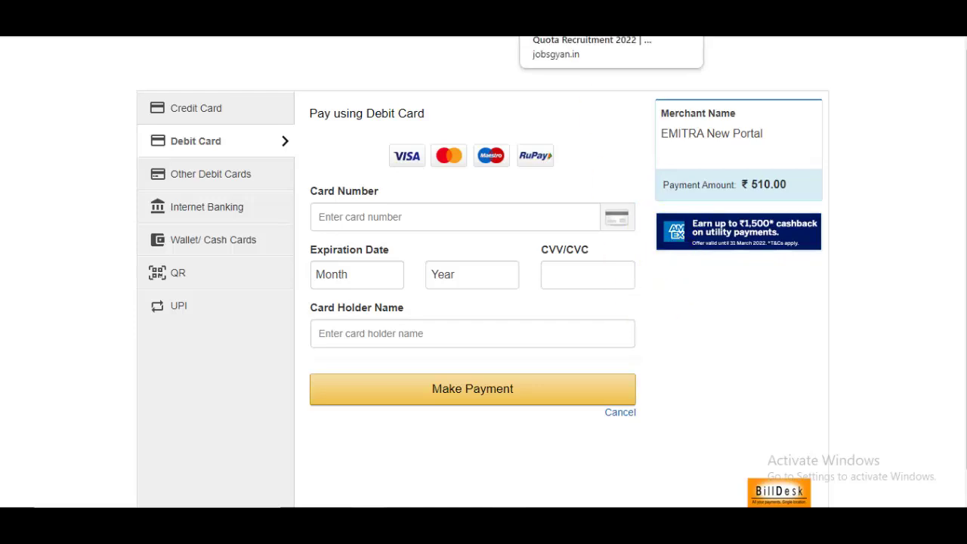
pyautogui.click(590, 22)
pyautogui.scroll(10, 582, 144)
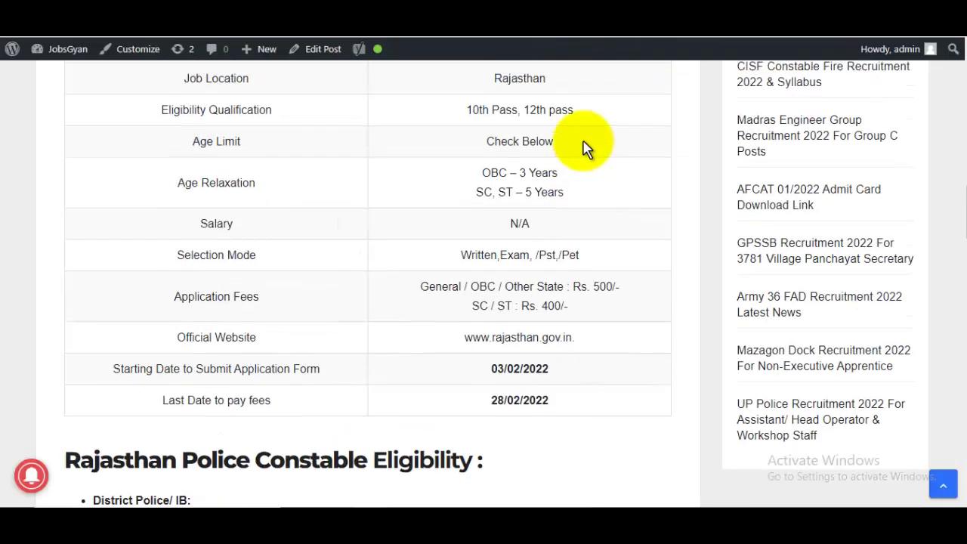
pyautogui.scroll(10, 581, 151)
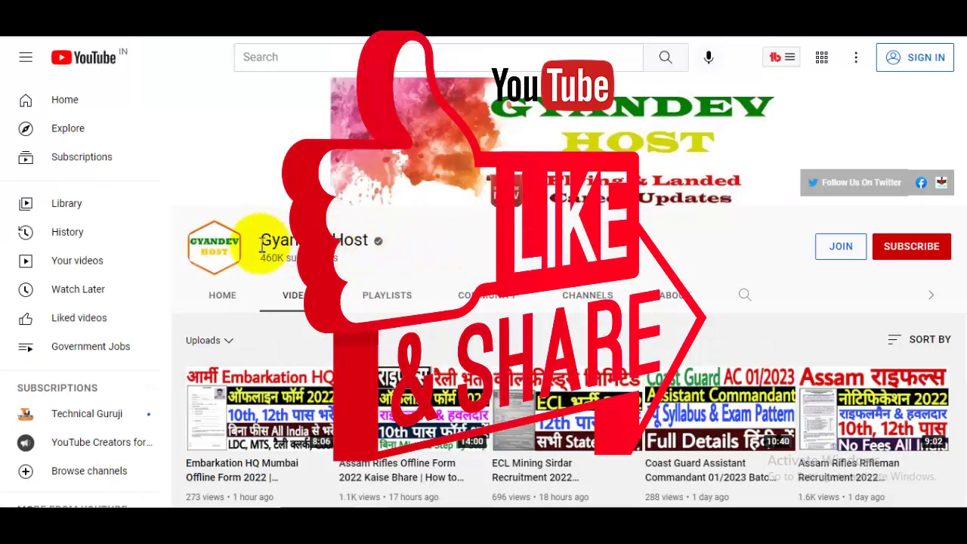
pyautogui.moveTo(269, 244); pyautogui.dragTo(492, 257)
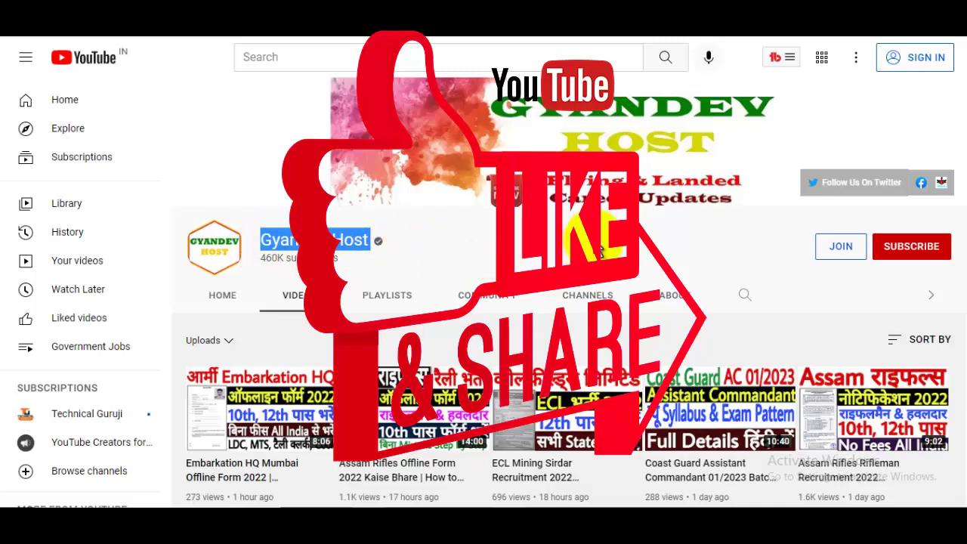